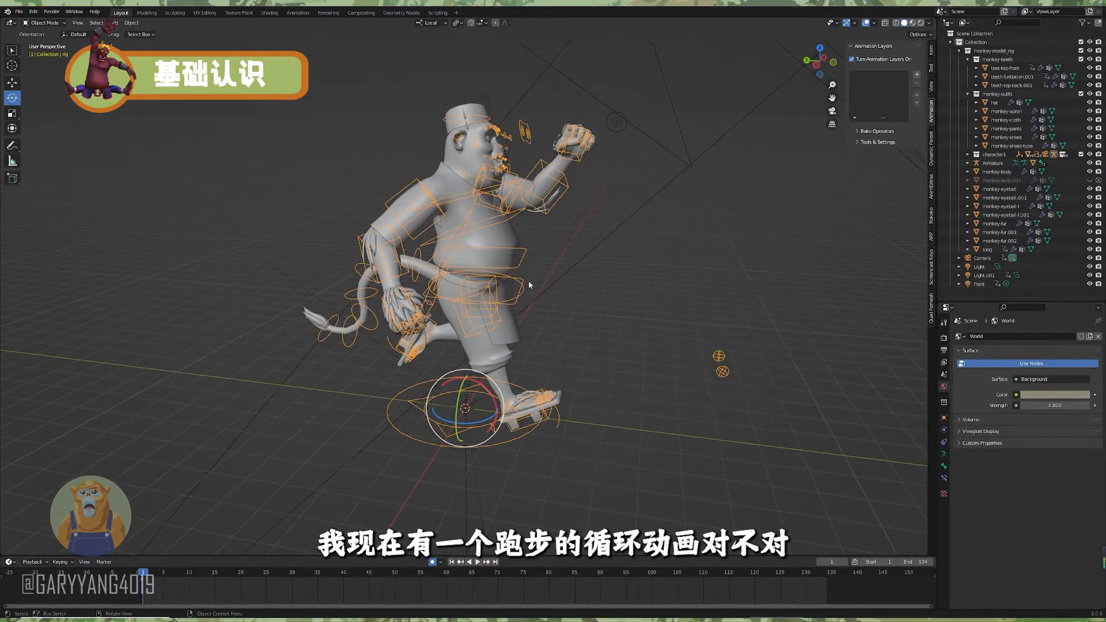
# Switch the rig to Pose Mode, select the hip control and play back the run cycle.
pyautogui.hotkey('ctrl', 'Tab')
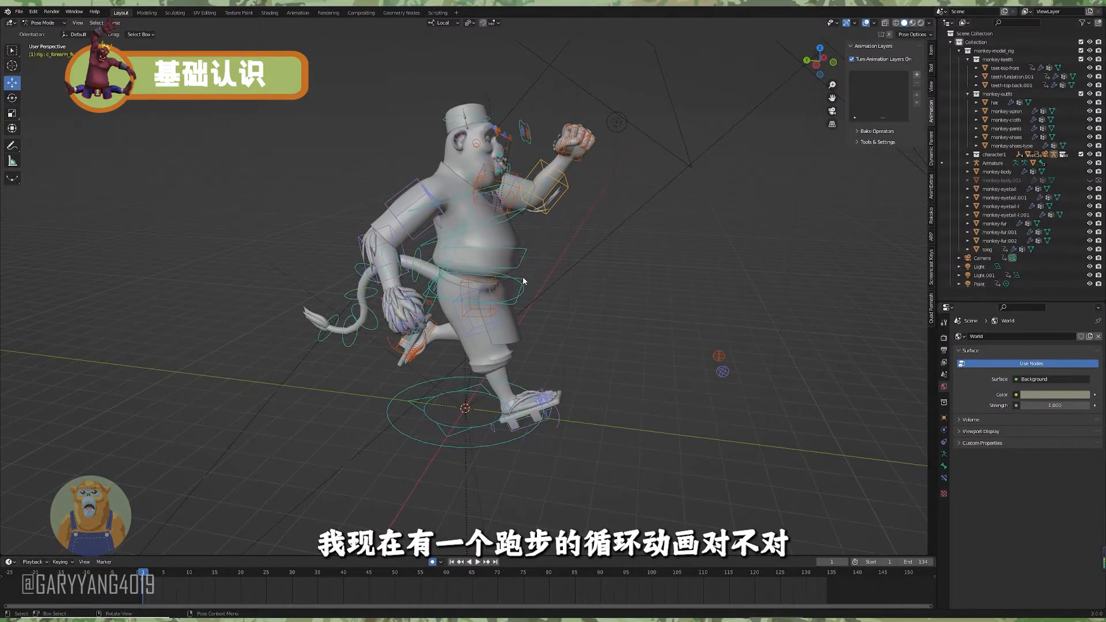
pyautogui.click(527, 278)
pyautogui.scroll(-1, 527, 280)
pyautogui.moveTo(530, 285); pyautogui.dragTo(562, 291, button='middle')
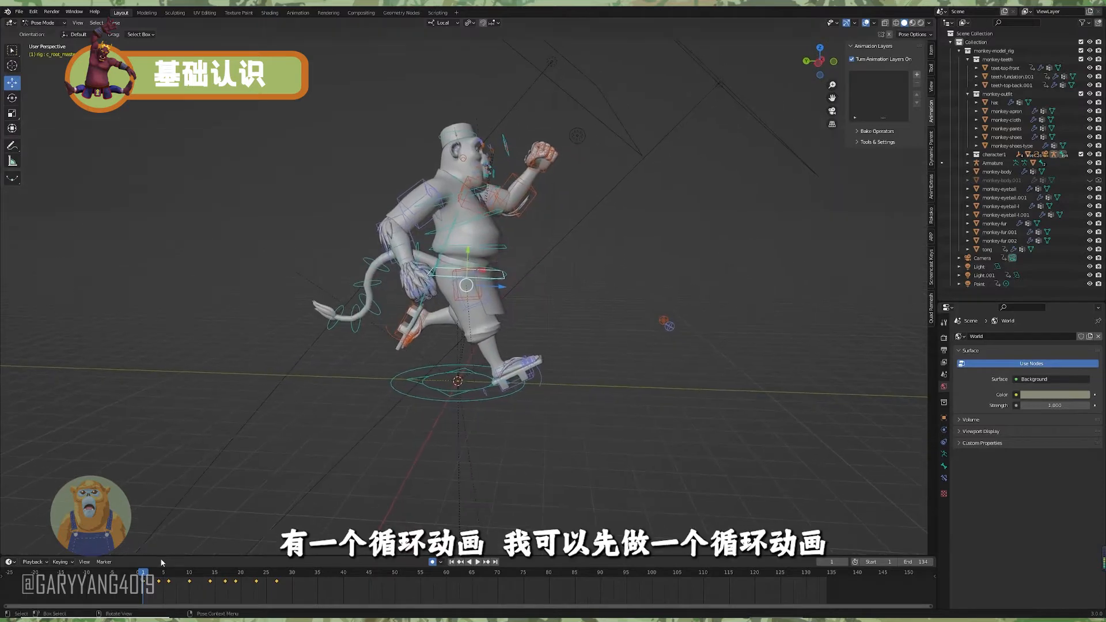
pyautogui.press('space')
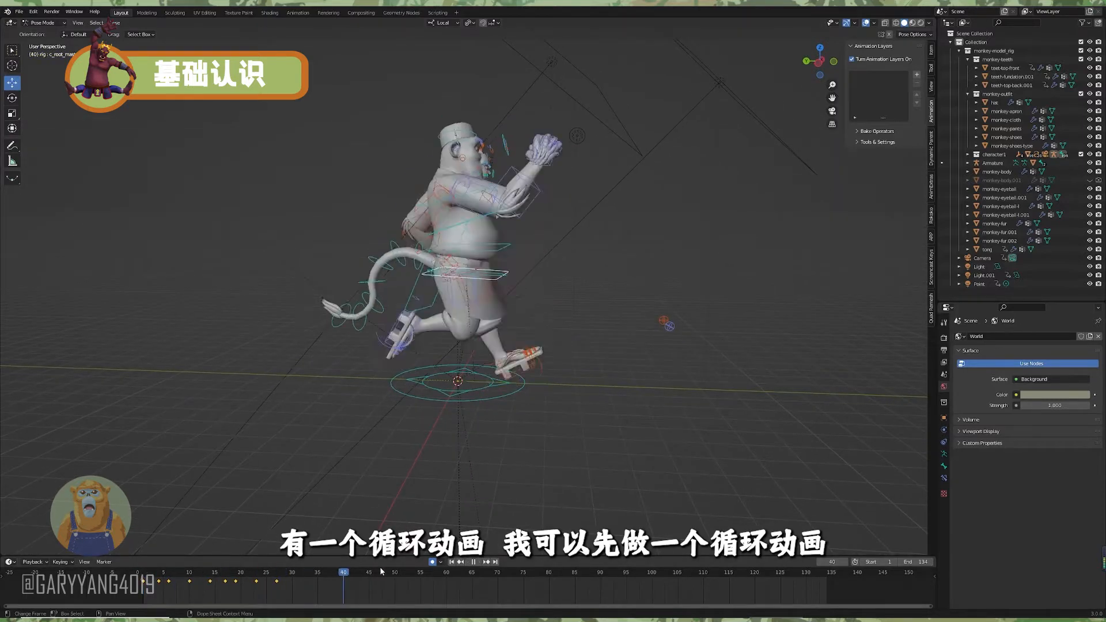
pyautogui.press('space')
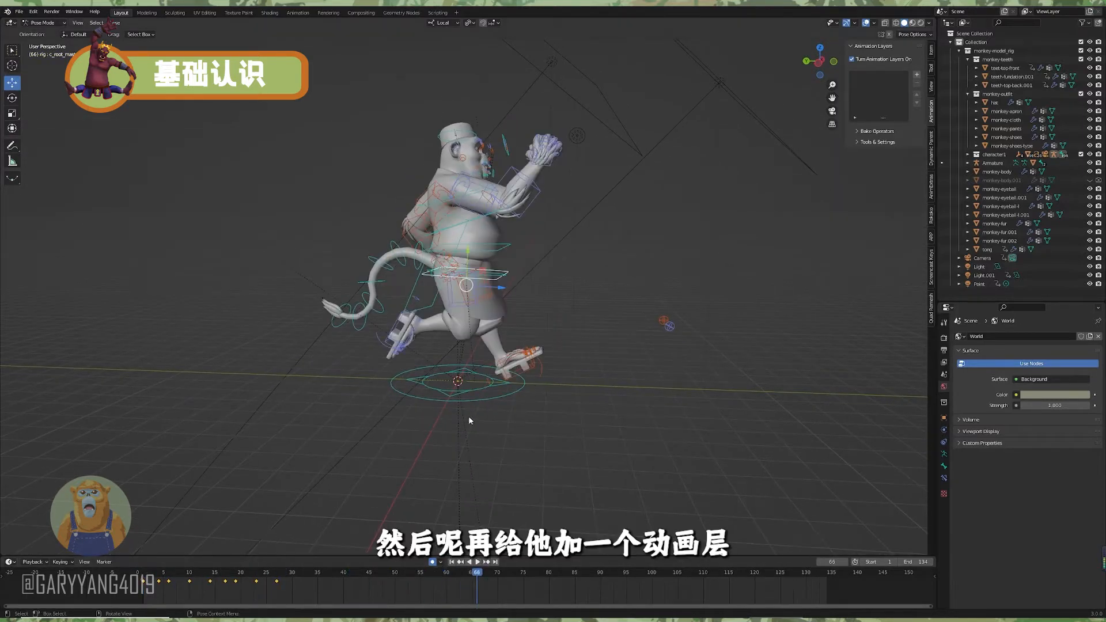
pyautogui.click(145, 576)
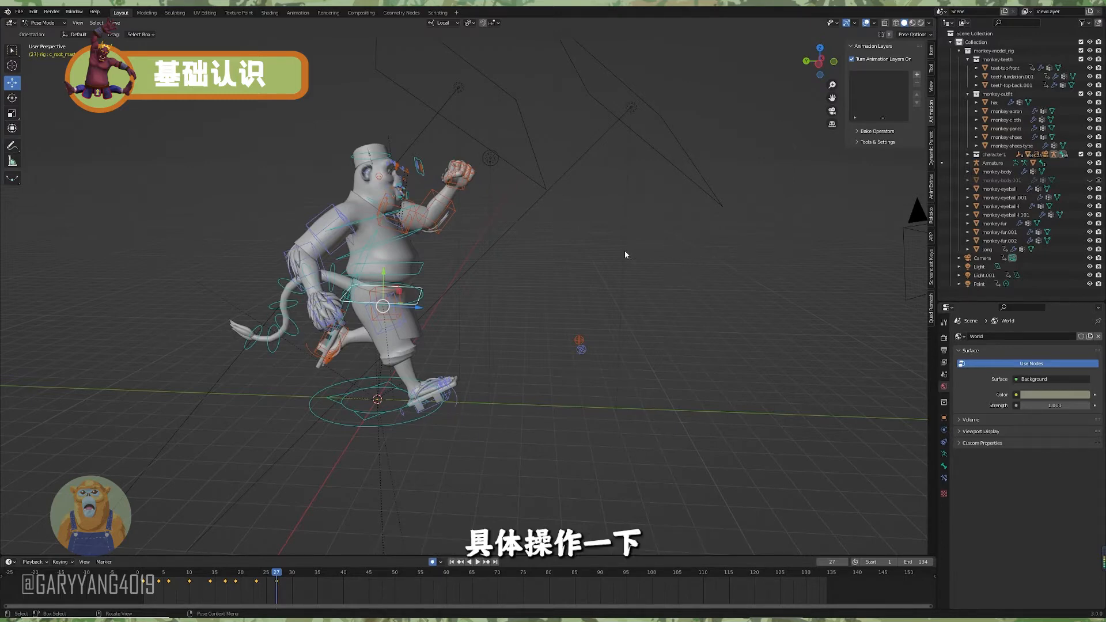
# Add an animation layer on top of the rig's existing run animation.
pyautogui.keyDown('alt'); pyautogui.moveTo(623, 254); pyautogui.dragTo(631, 252); pyautogui.keyUp('alt')
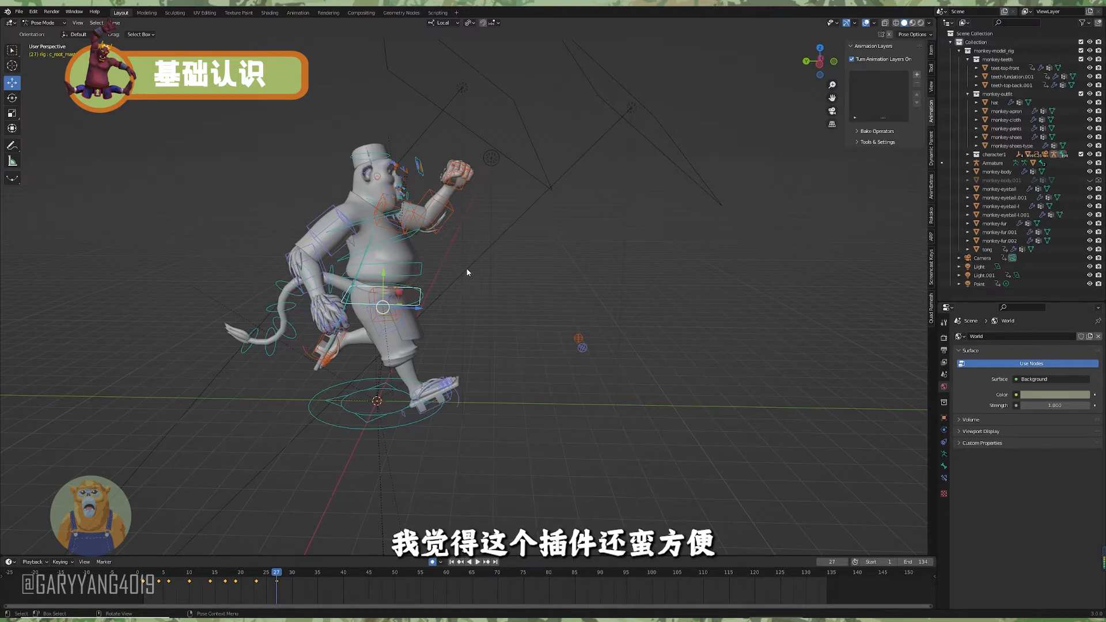
pyautogui.moveTo(607, 276); pyautogui.dragTo(597, 278, button='middle')
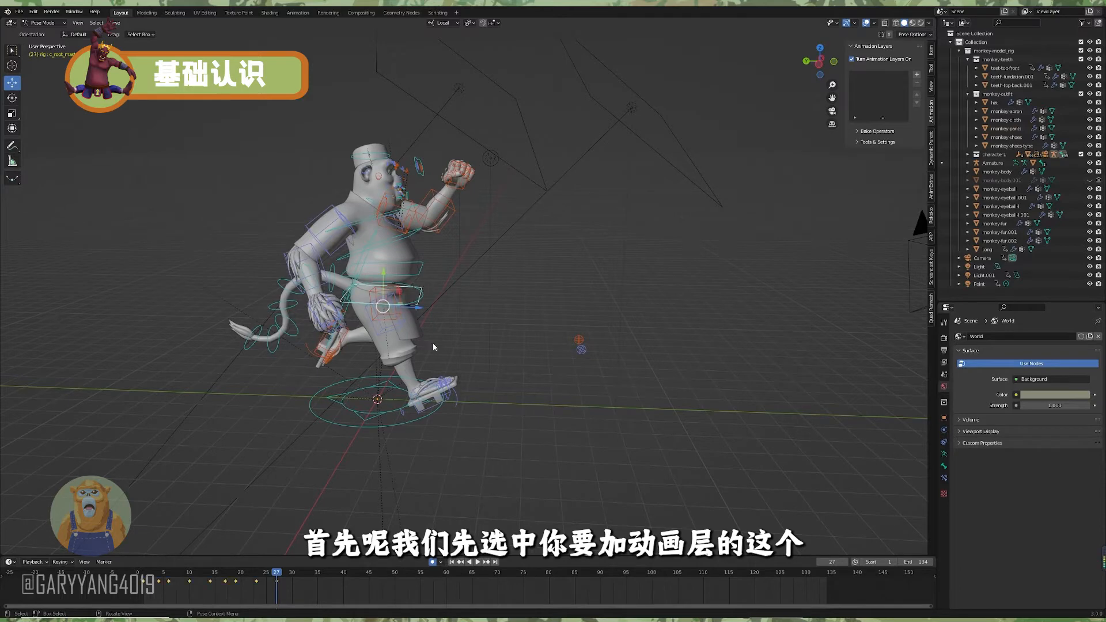
pyautogui.scroll(1, 471, 317)
pyautogui.keyDown('shift'); pyautogui.moveTo(454, 311); pyautogui.dragTo(493, 321, button='middle'); pyautogui.keyUp('shift')
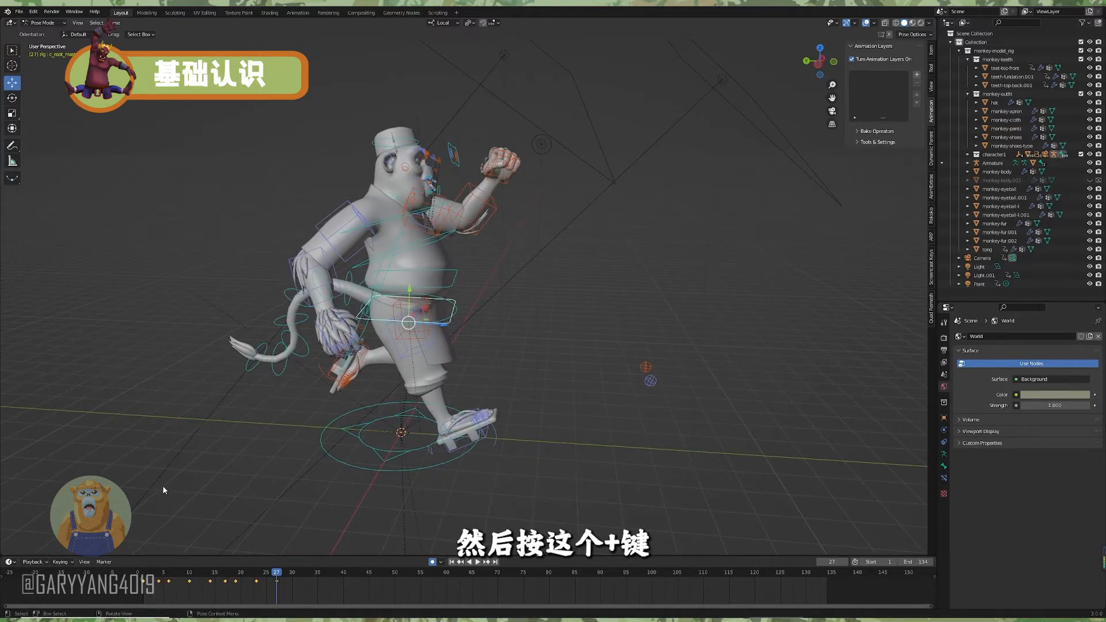
pyautogui.click(917, 76)
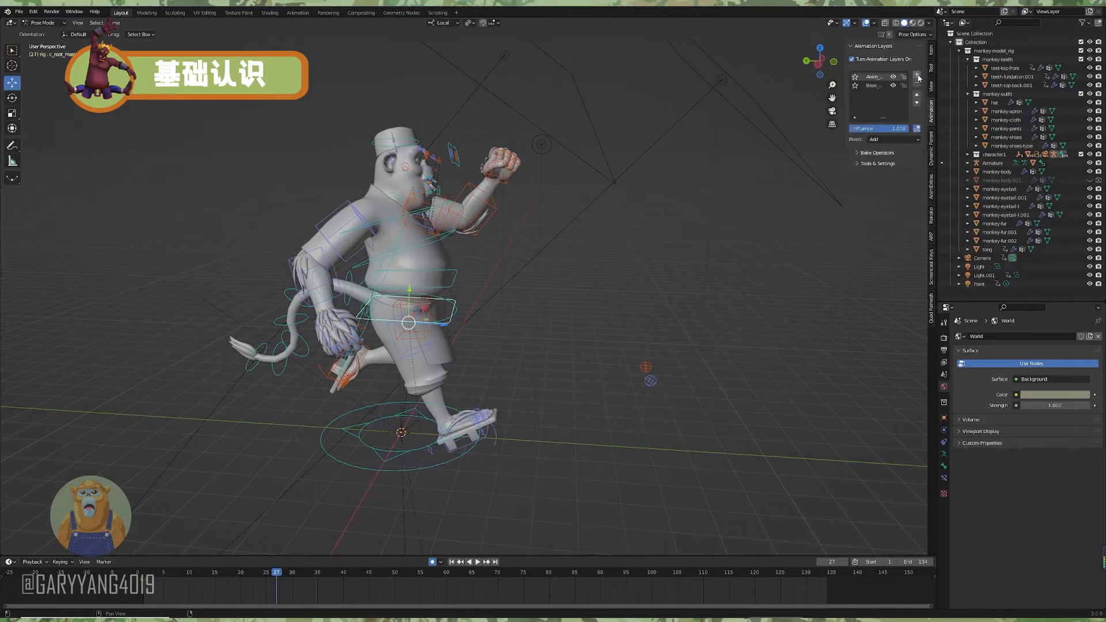
# Compare the base layer with the added animation layer, ending with the upper added layer active.
pyautogui.click(867, 86)
pyautogui.click(868, 78)
pyautogui.click(863, 87)
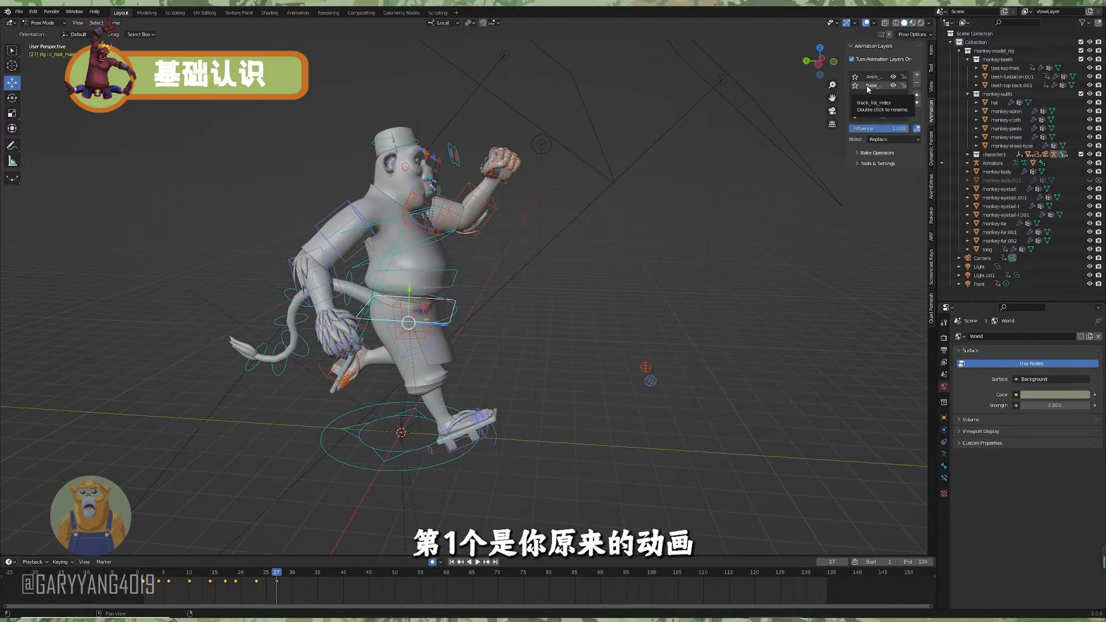
pyautogui.click(863, 79)
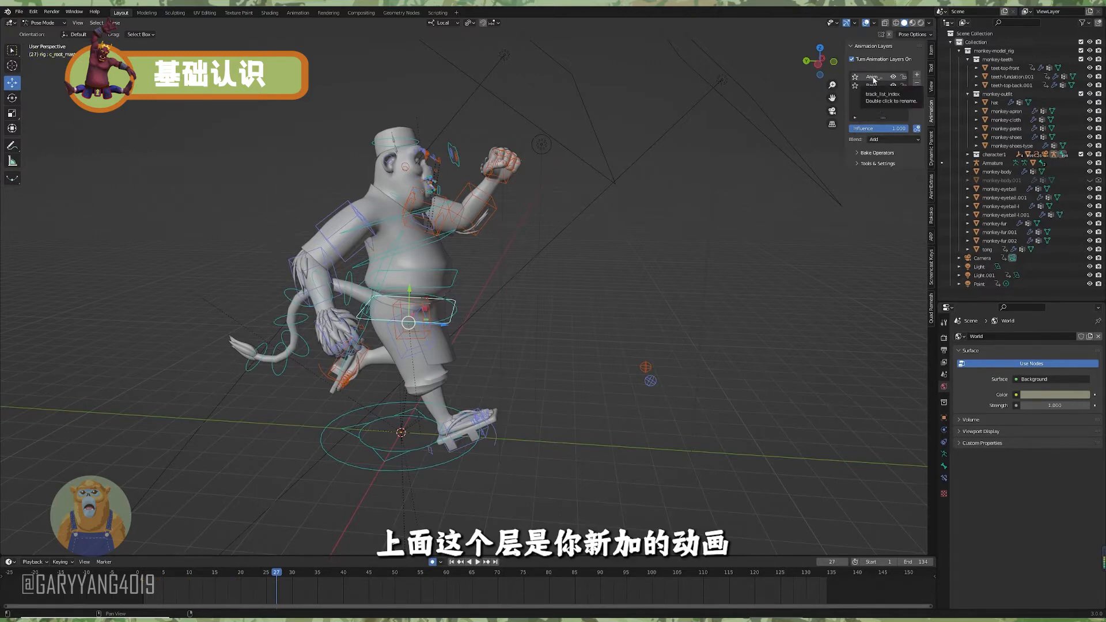
# Insert a Location, Rotation & Scale keyframe for the ground control c_pos at frame 1.
pyautogui.click(464, 456)
pyautogui.moveTo(464, 456); pyautogui.dragTo(444, 447, button='middle')
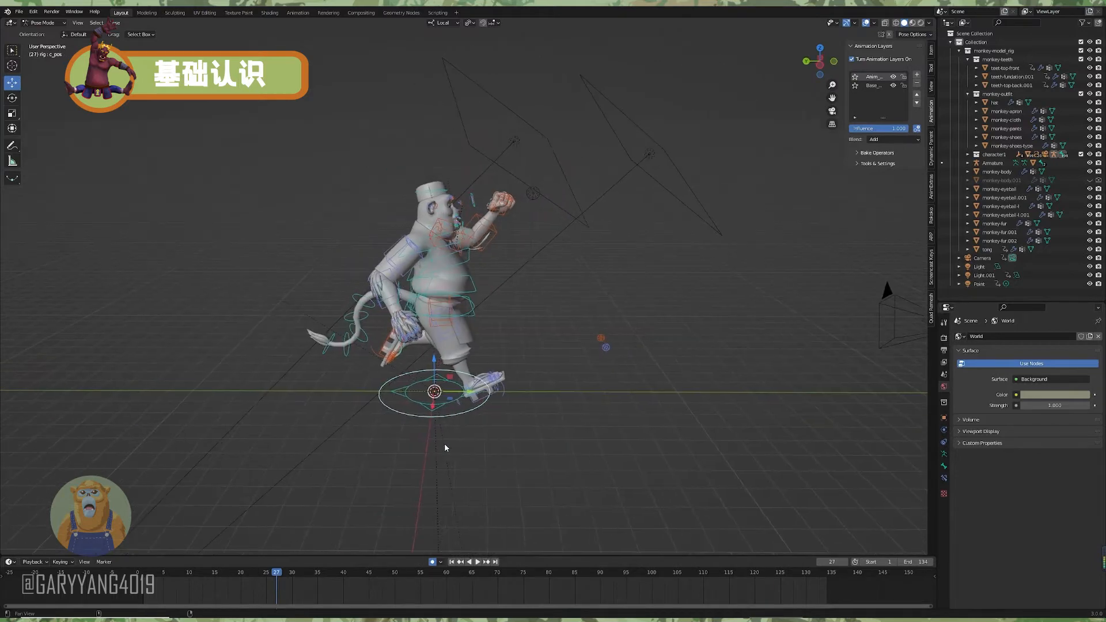
pyautogui.click(143, 573)
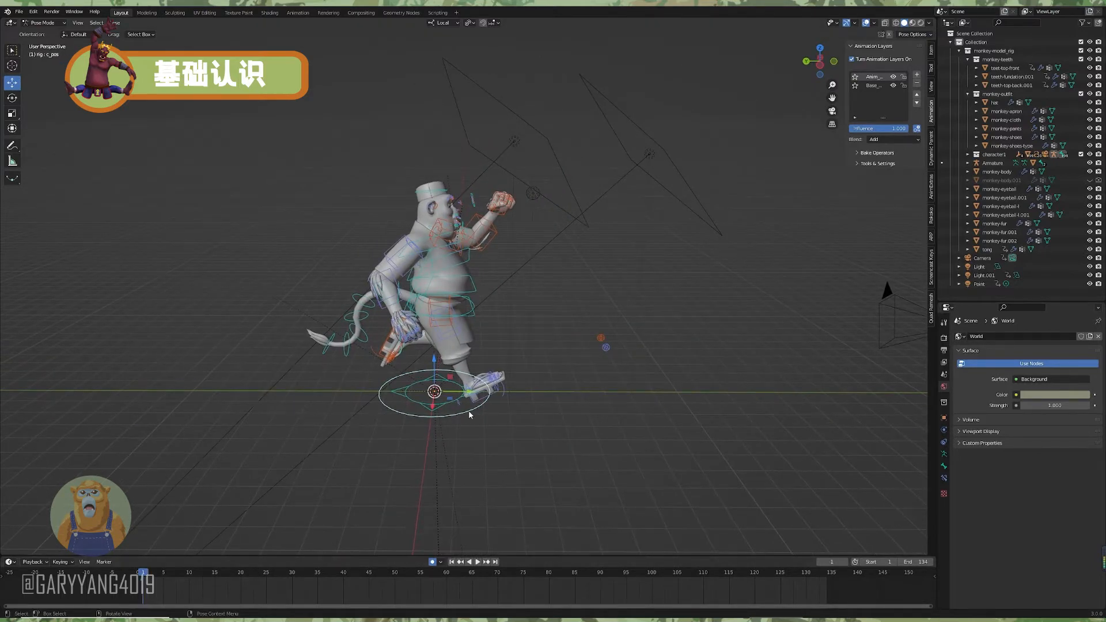
pyautogui.press('i')
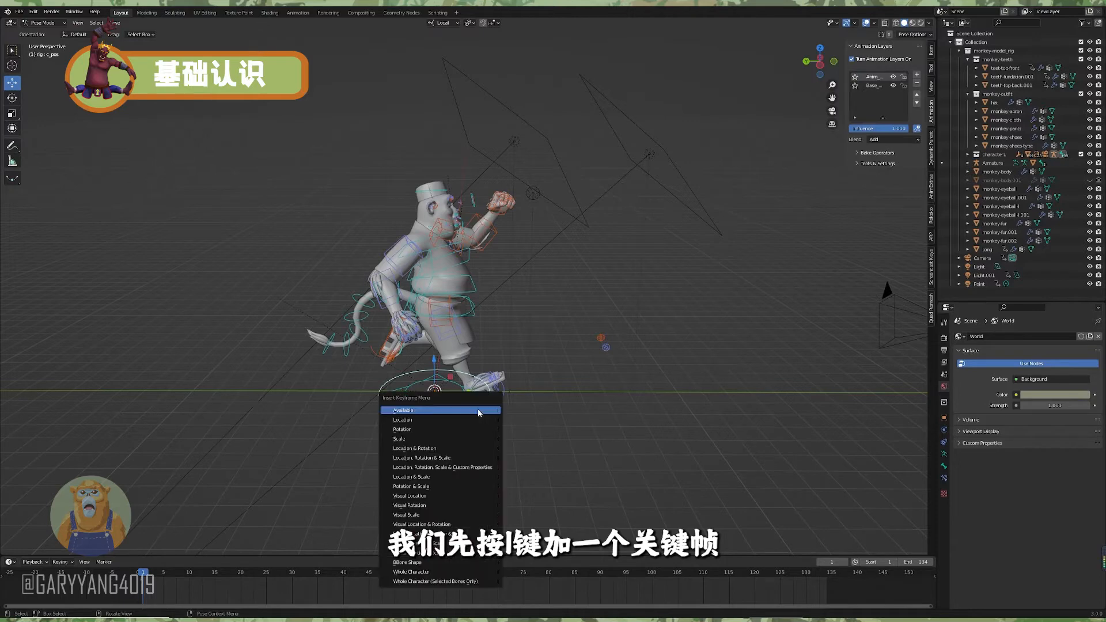
pyautogui.click(445, 460)
# Go to frame 45 and move the c_pos control forward along the character's running direction.
pyautogui.press('space')
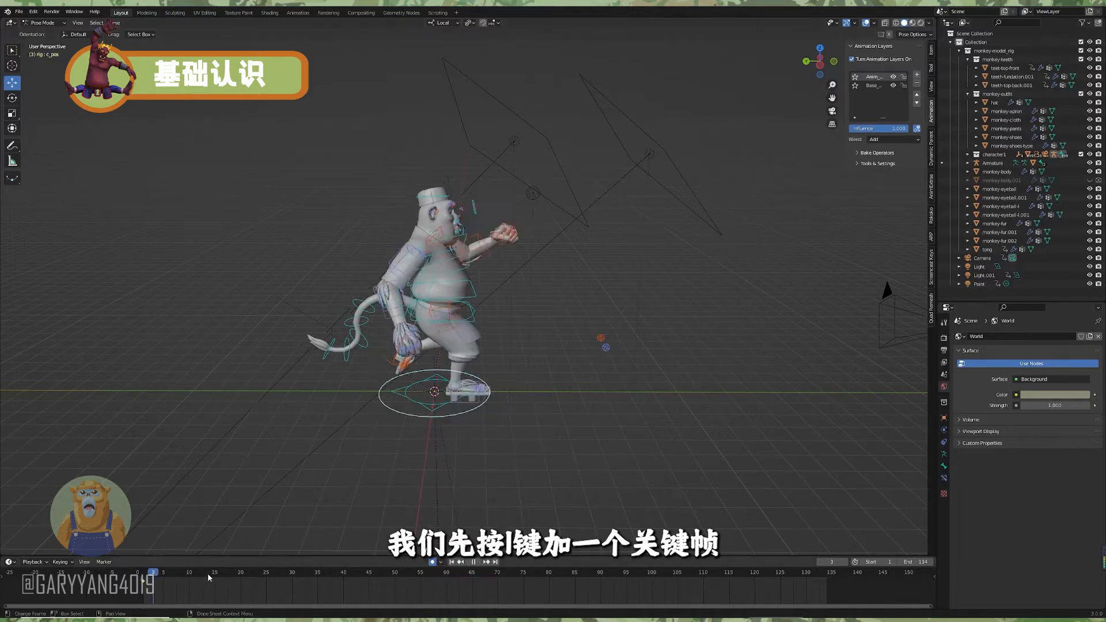
pyautogui.press('space')
pyautogui.click(368, 572)
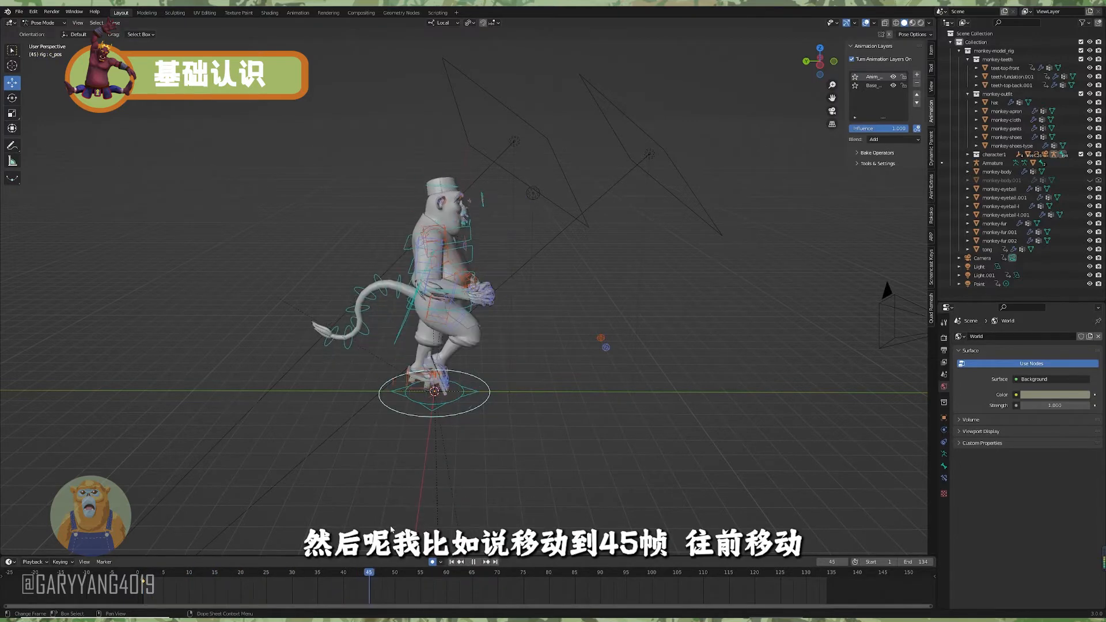
pyautogui.moveTo(469, 395); pyautogui.dragTo(576, 412)
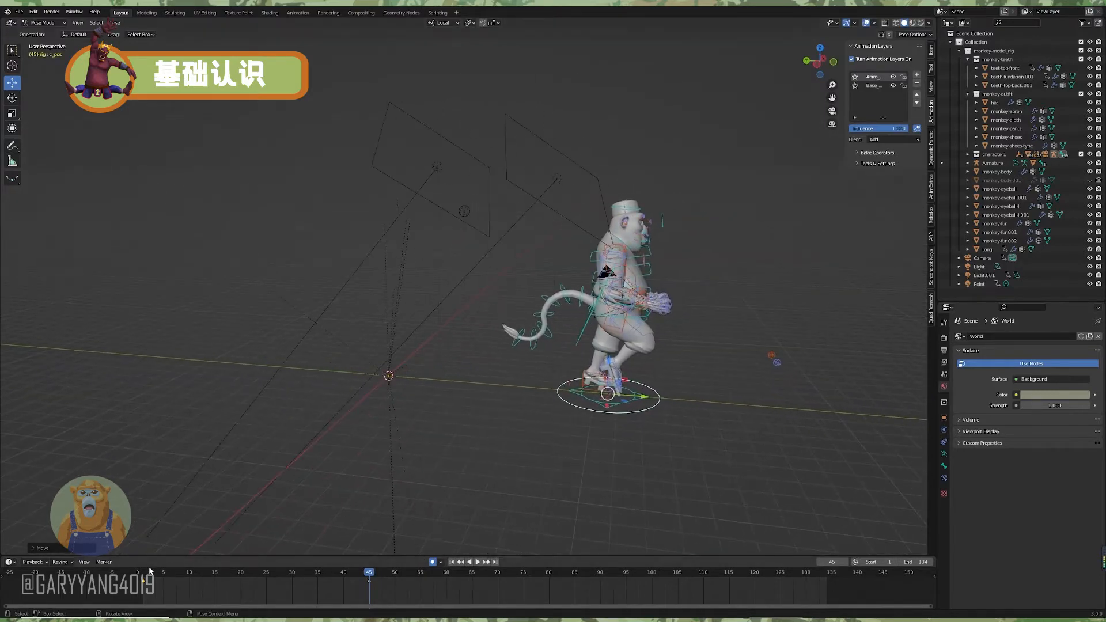
# Play the animation from frame 1 to check the forward run.
pyautogui.click(144, 572)
pyautogui.press('space')
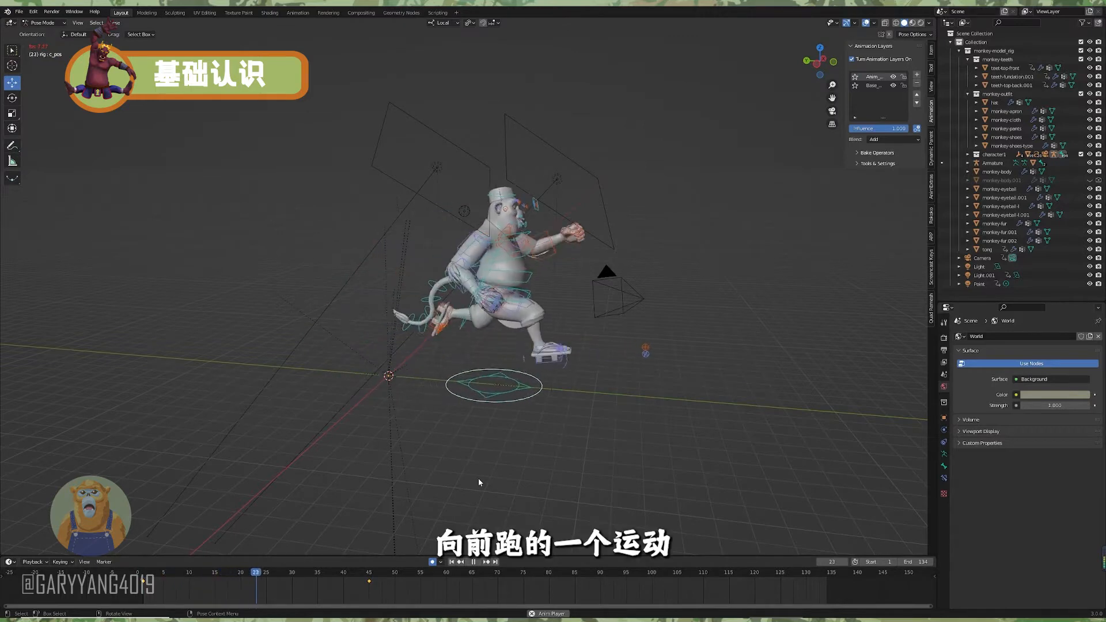
pyautogui.press('space')
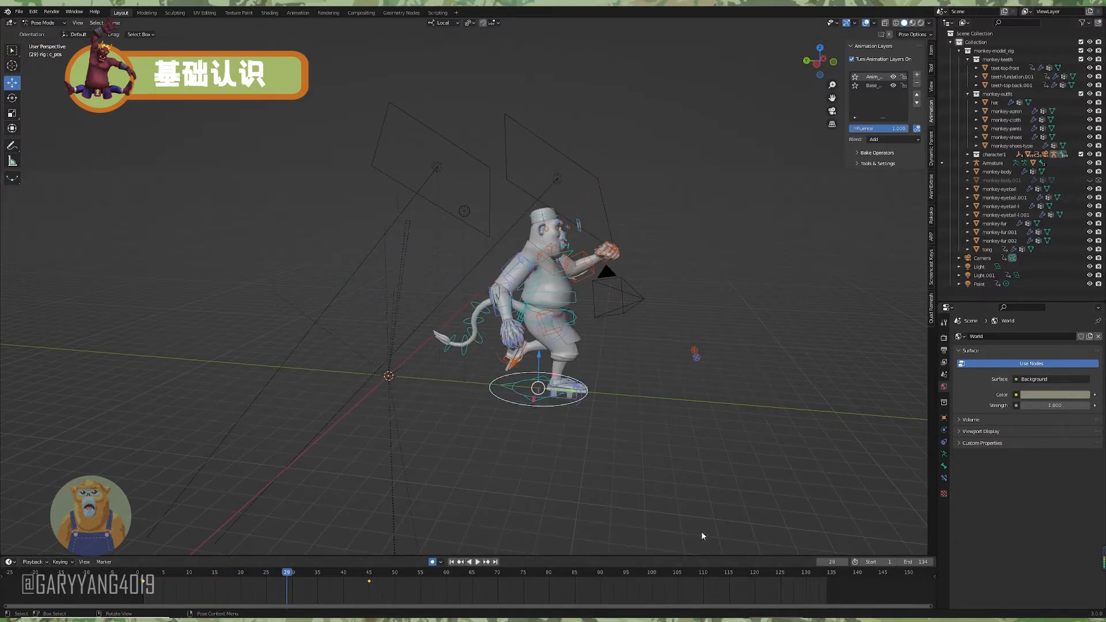
# Split the 3D viewport horizontally, turn the lower area into a Graph Editor and isolate the Y Location curve of c_pos.
pyautogui.moveTo(934, 553); pyautogui.dragTo(576, 352)
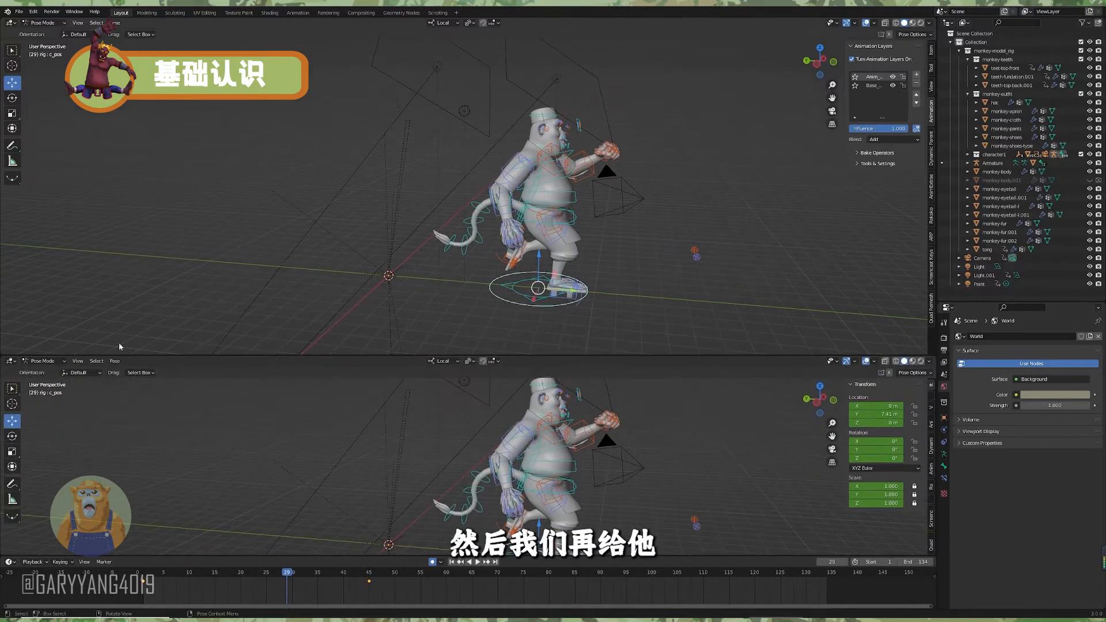
pyautogui.click(10, 361)
pyautogui.click(127, 403)
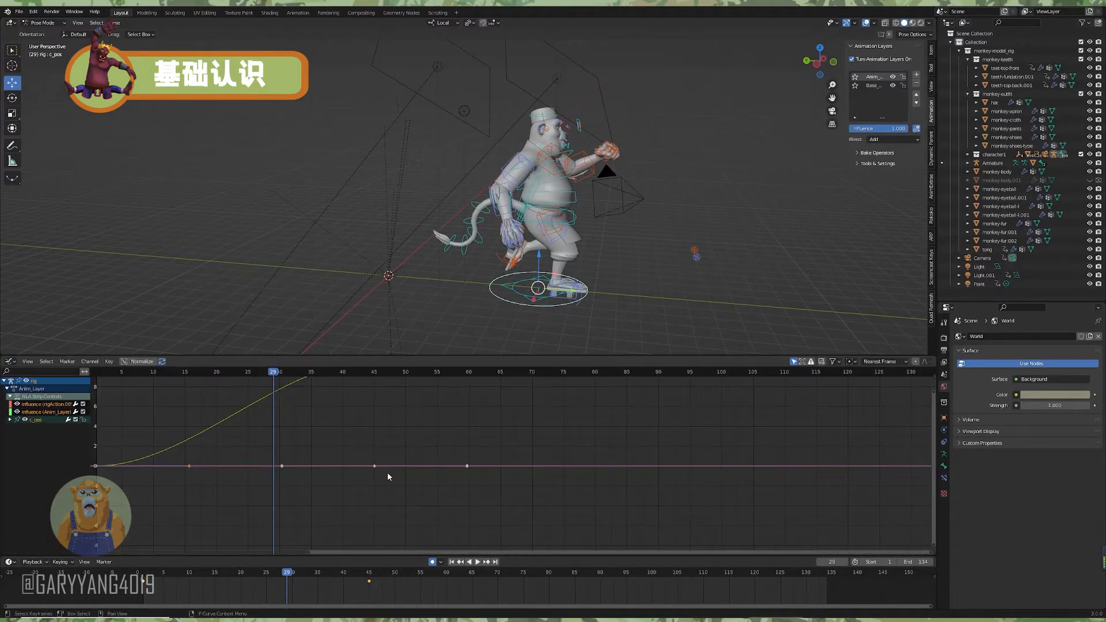
pyautogui.moveTo(325, 439); pyautogui.dragTo(336, 454, button='middle')
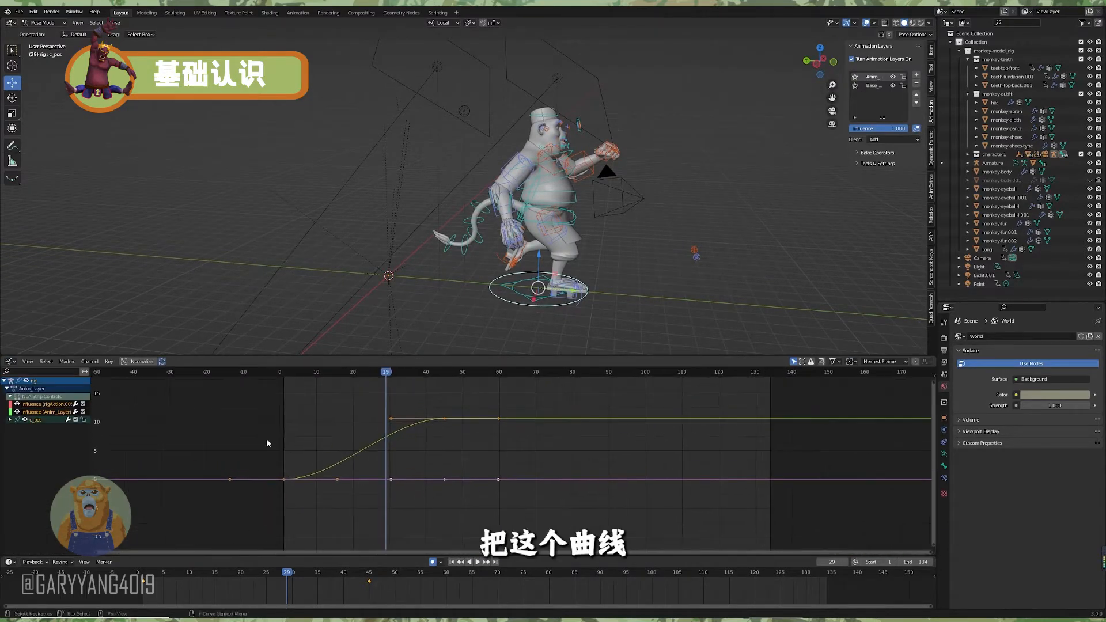
pyautogui.click(10, 419)
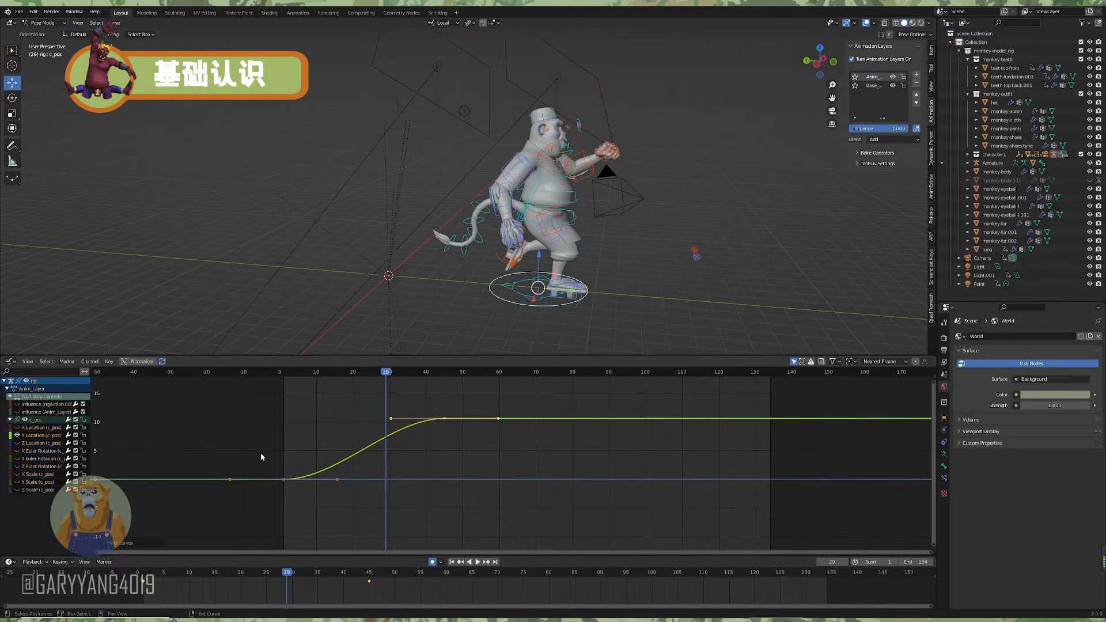
# Set the Y Location keyframe handles to Vector and play the animation to check the constant forward speed.
pyautogui.press('v')
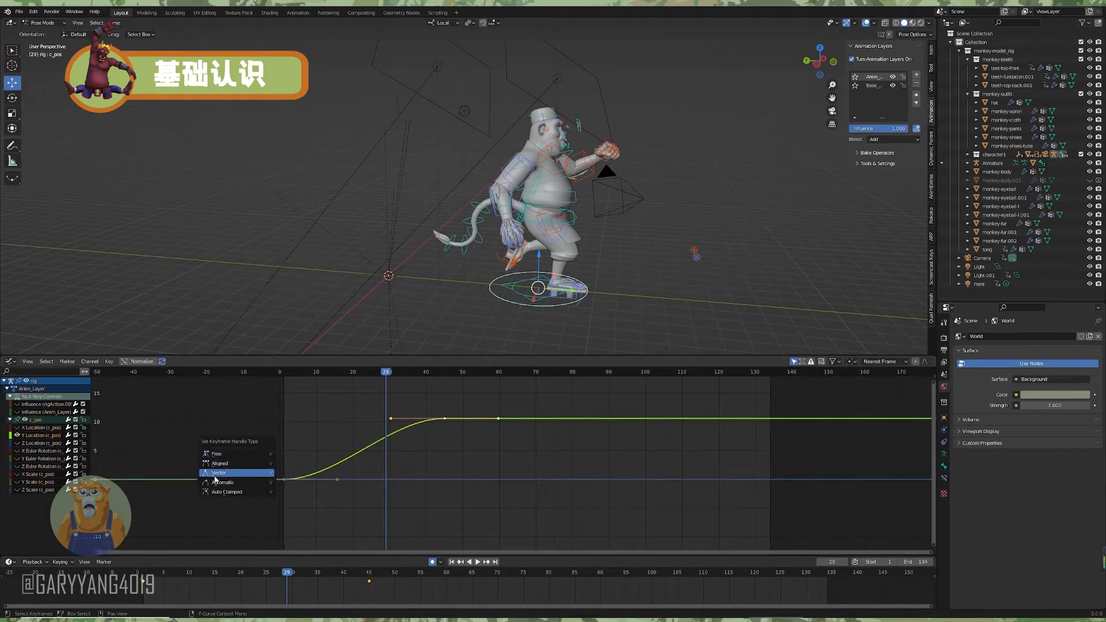
pyautogui.click(216, 472)
pyautogui.click(280, 372)
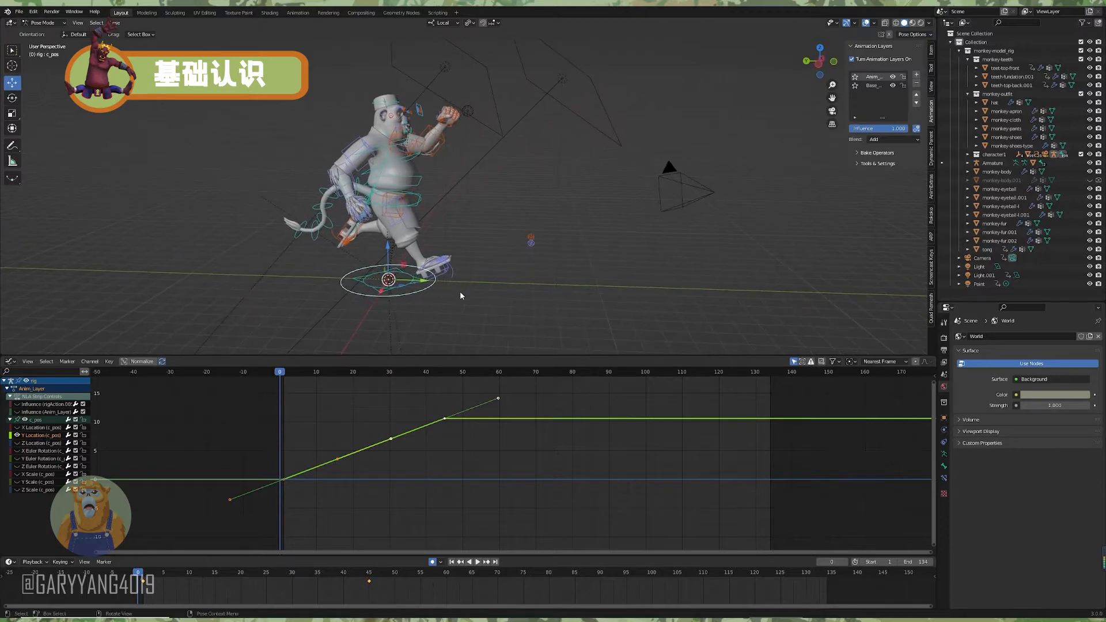
pyautogui.press('space')
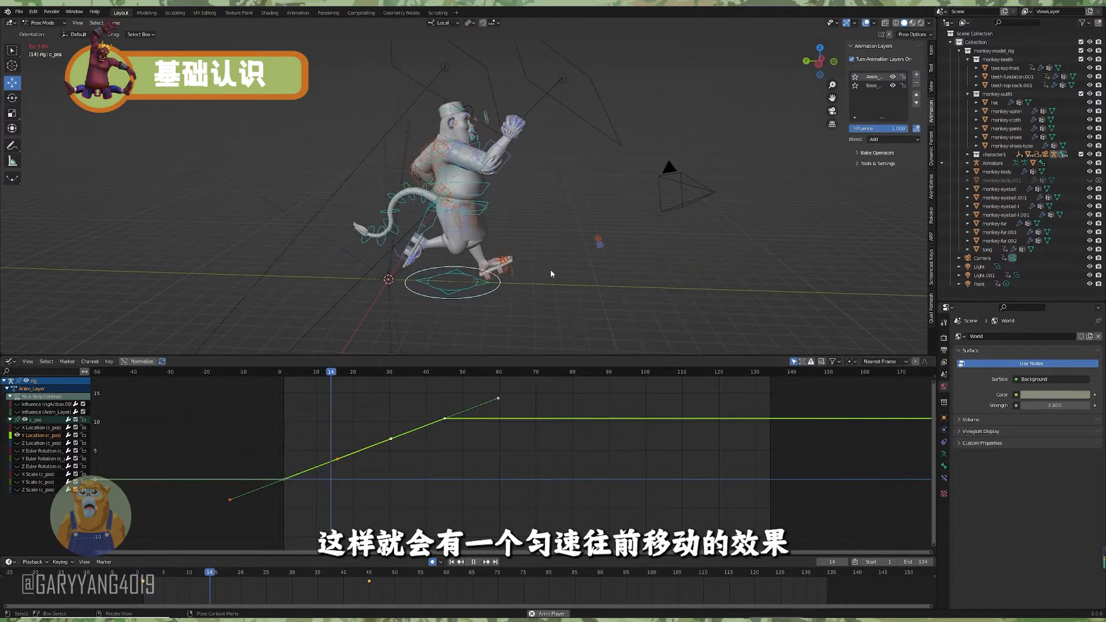
pyautogui.press('Escape')
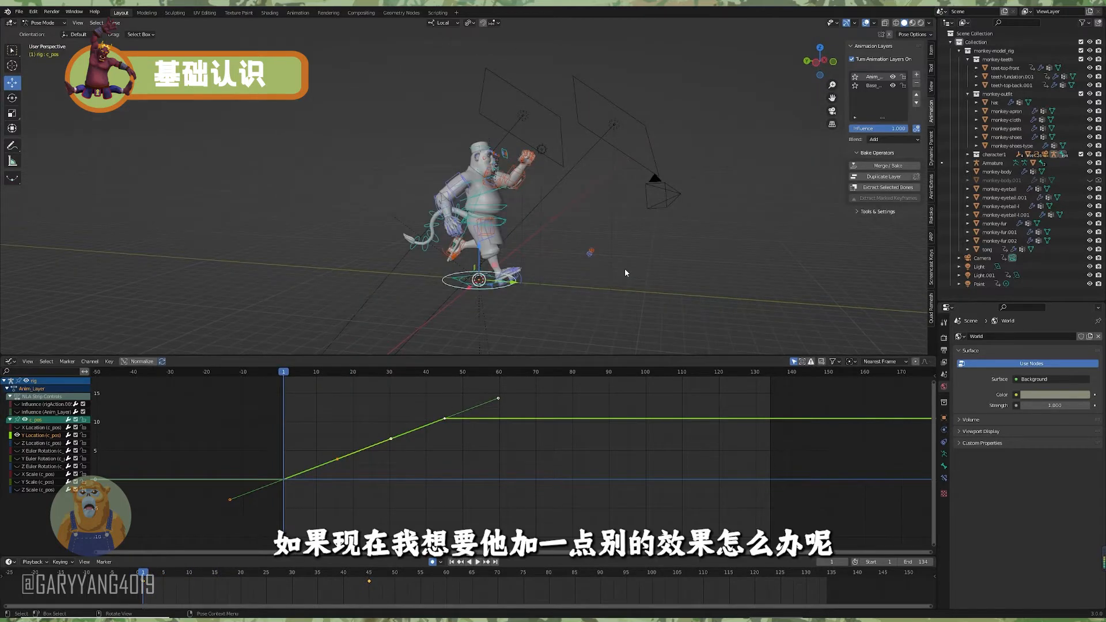
# In the left orthographic view at frame 1, rotate the character's upper body so that it leans back.
pyautogui.scroll(4, 596, 255)
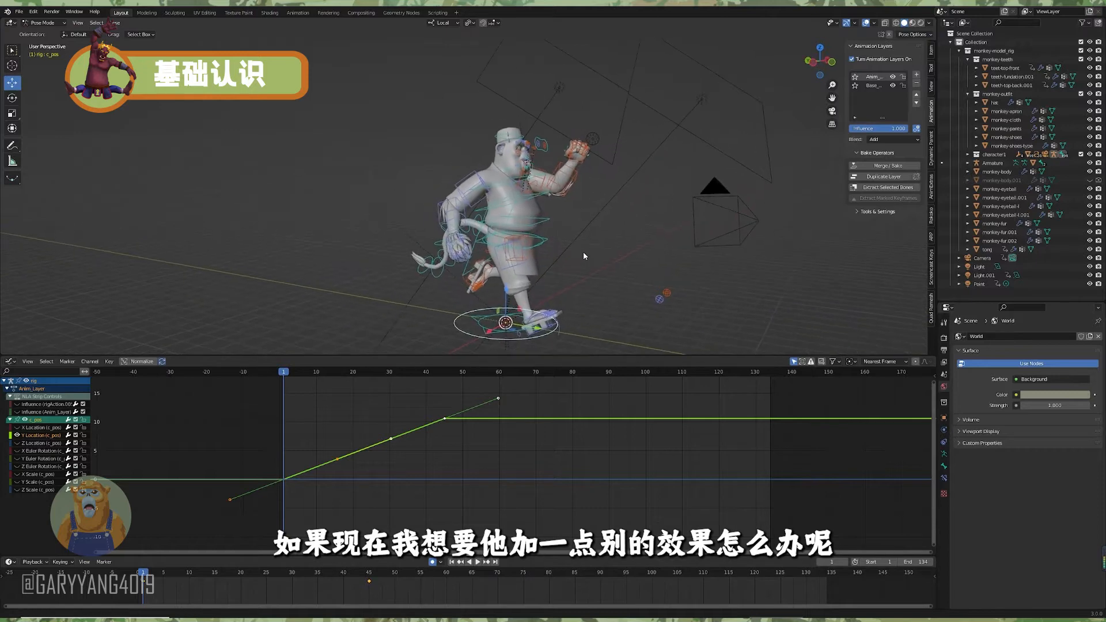
pyautogui.moveTo(583, 251); pyautogui.dragTo(554, 226, button='middle')
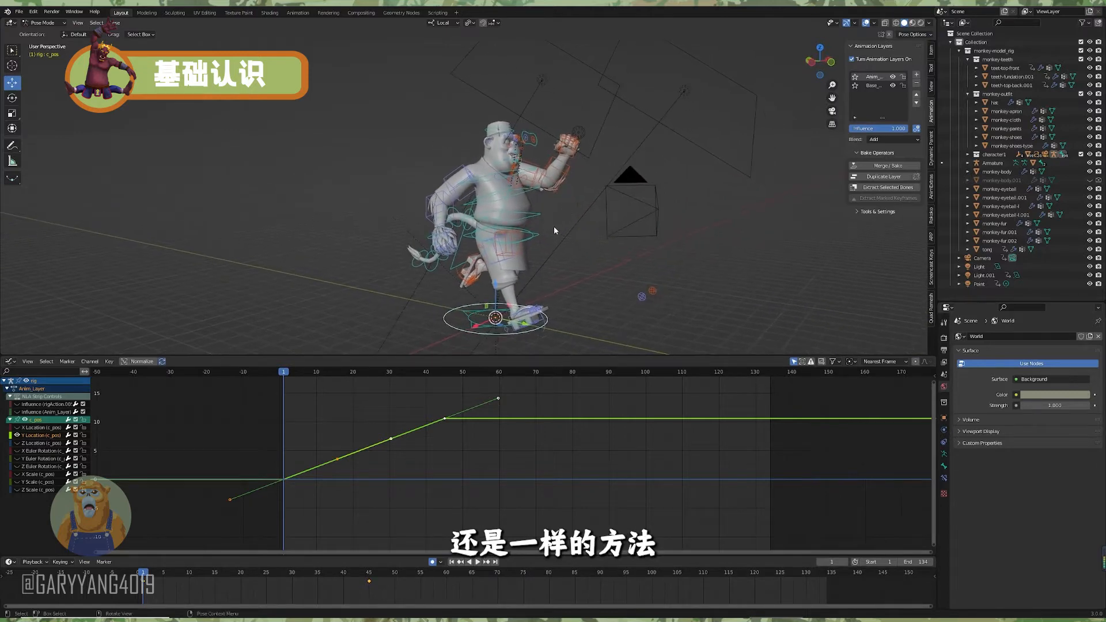
pyautogui.click(538, 235)
pyautogui.moveTo(551, 273); pyautogui.dragTo(555, 249, button='middle')
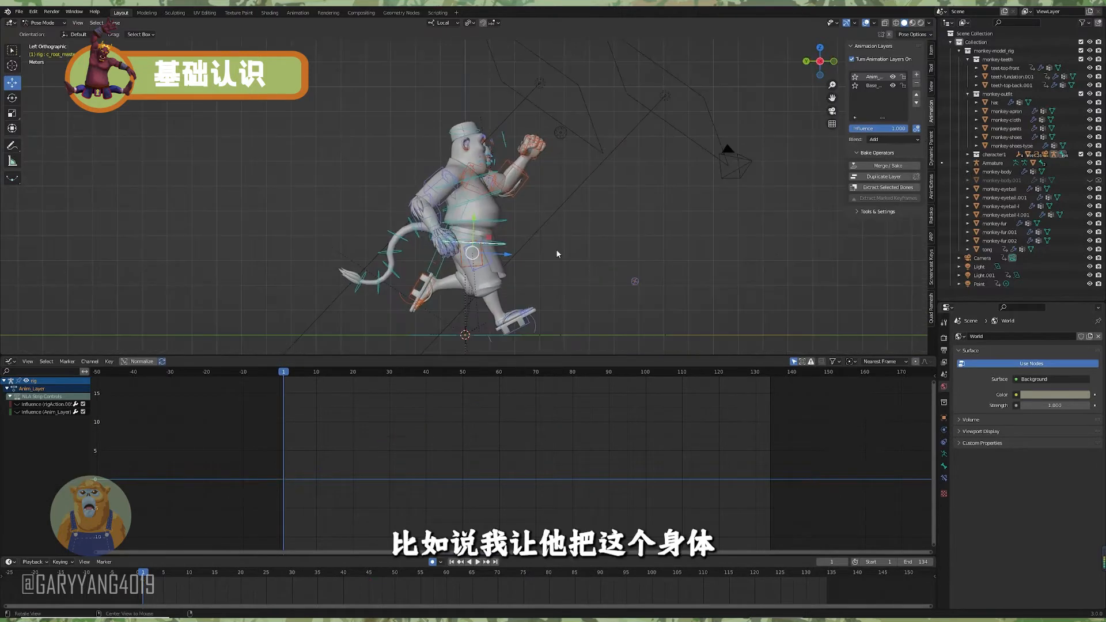
pyautogui.click(12, 97)
pyautogui.moveTo(469, 223); pyautogui.dragTo(411, 143)
pyautogui.click(490, 184)
pyautogui.click(482, 193)
# Select the head control and rotate it so that the head tilts further back.
pyautogui.click(418, 141)
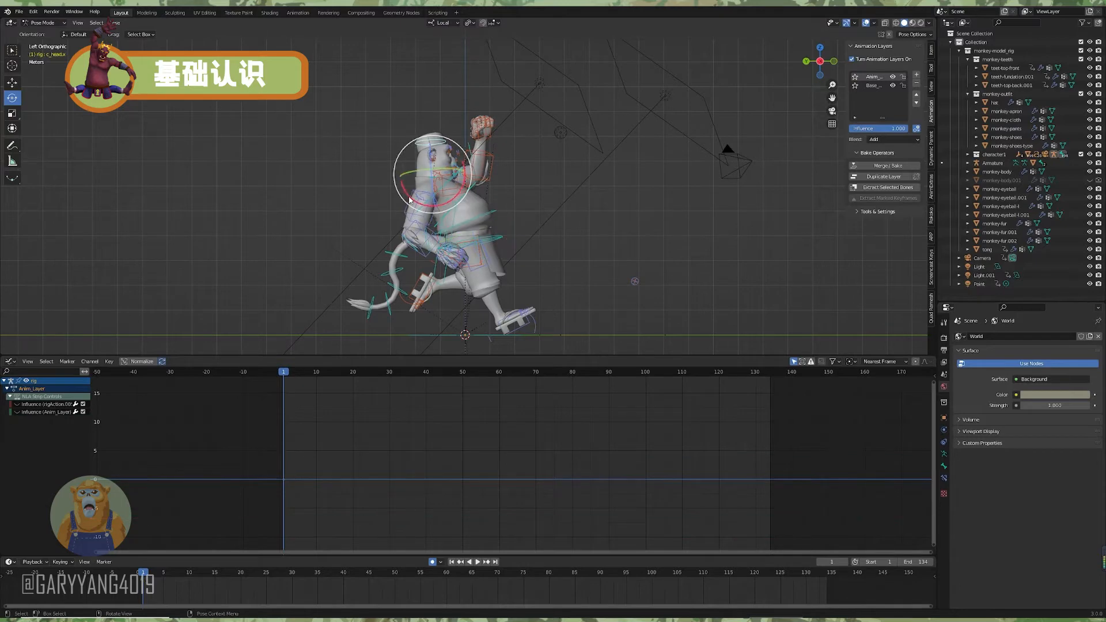
pyautogui.moveTo(410, 197)
pyautogui.mouseDown()
pyautogui.moveTo(429, 205)
pyautogui.moveTo(420, 204)
pyautogui.mouseUp()
pyautogui.scroll(4, 444, 182)
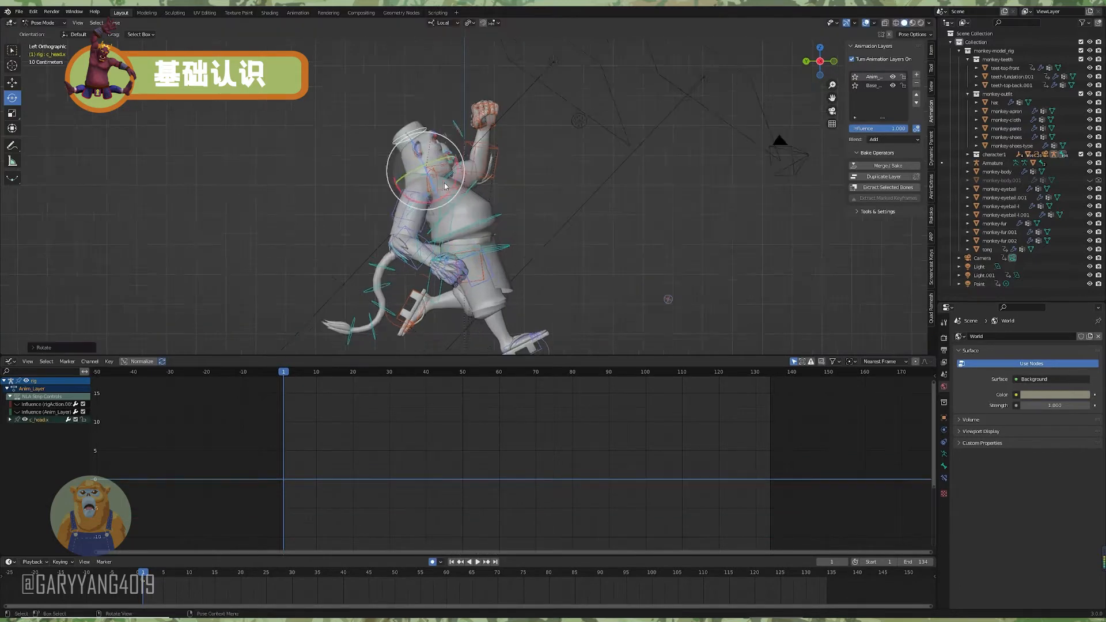
pyautogui.keyDown('shift'); pyautogui.moveTo(444, 182); pyautogui.dragTo(499, 224, button='middle'); pyautogui.keyUp('shift')
# Select the neck control and make the base animation layer active.
pyautogui.scroll(-7, 466, 197)
pyautogui.click(464, 197)
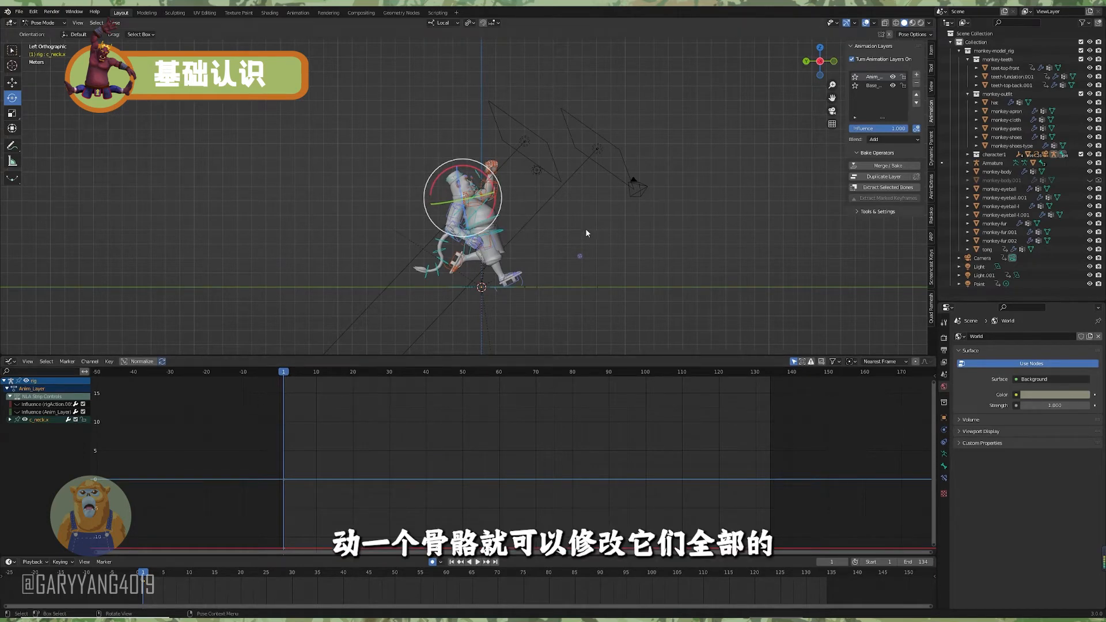
pyautogui.scroll(1, 585, 229)
pyautogui.keyDown('shift'); pyautogui.moveTo(641, 237); pyautogui.dragTo(624, 223, button='middle'); pyautogui.keyUp('shift')
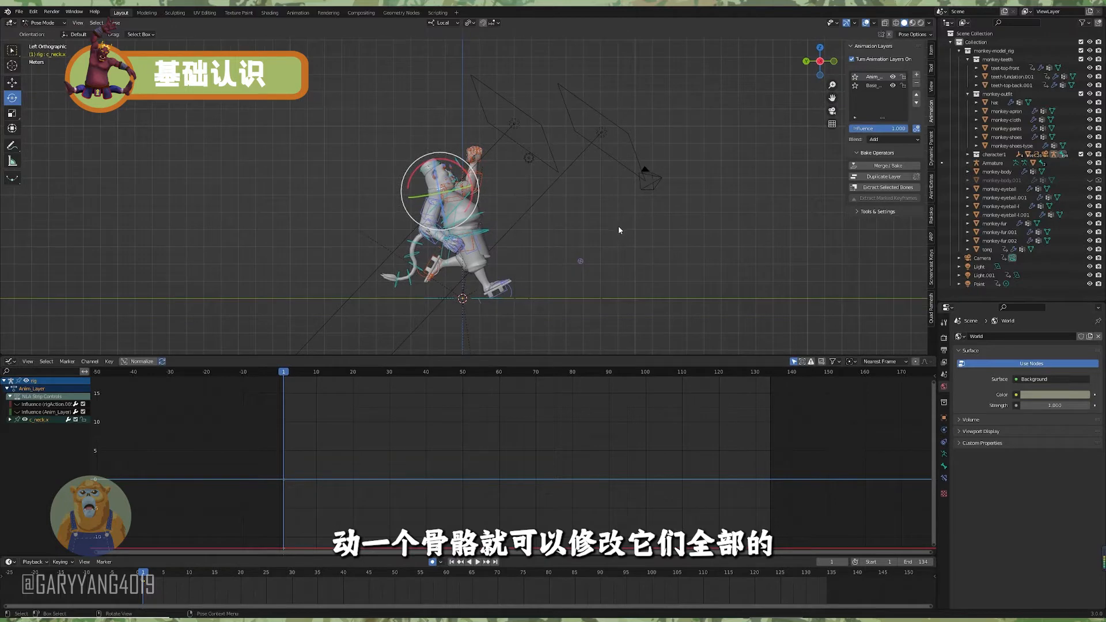
pyautogui.click(872, 85)
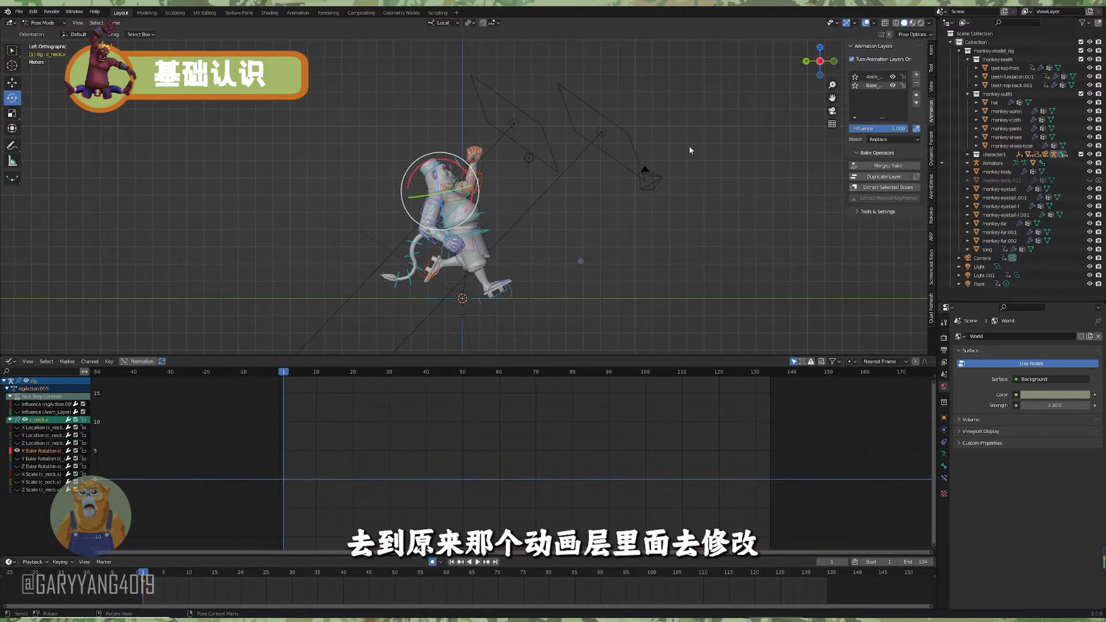
# Select the upper spine control, make the added animation layer active again and play the run with the leaned-back pose.
pyautogui.click(464, 212)
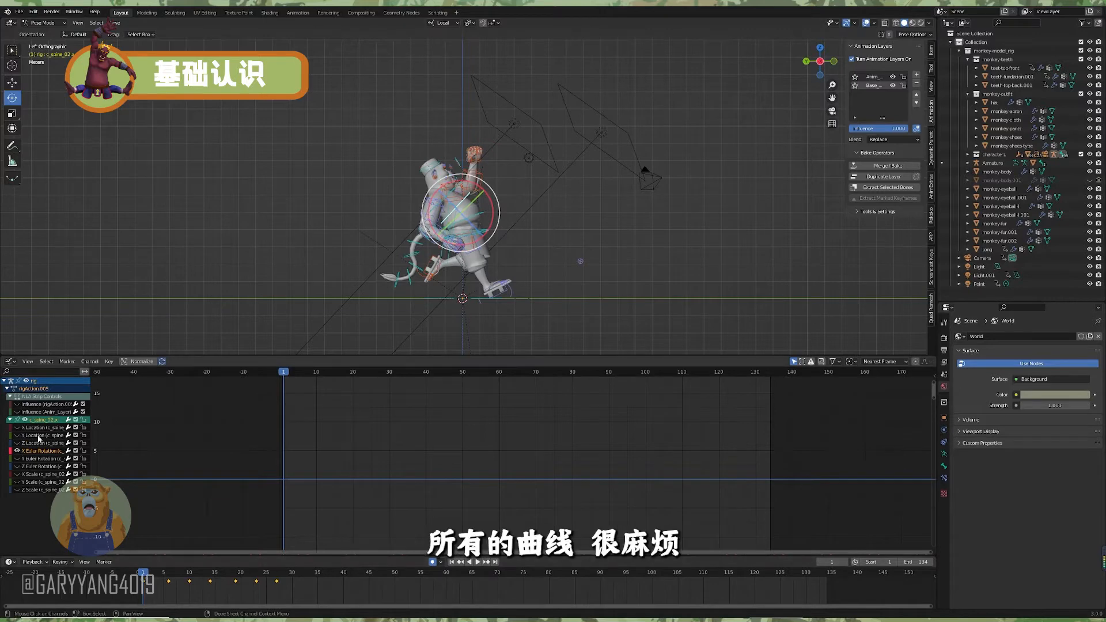
pyautogui.click(871, 78)
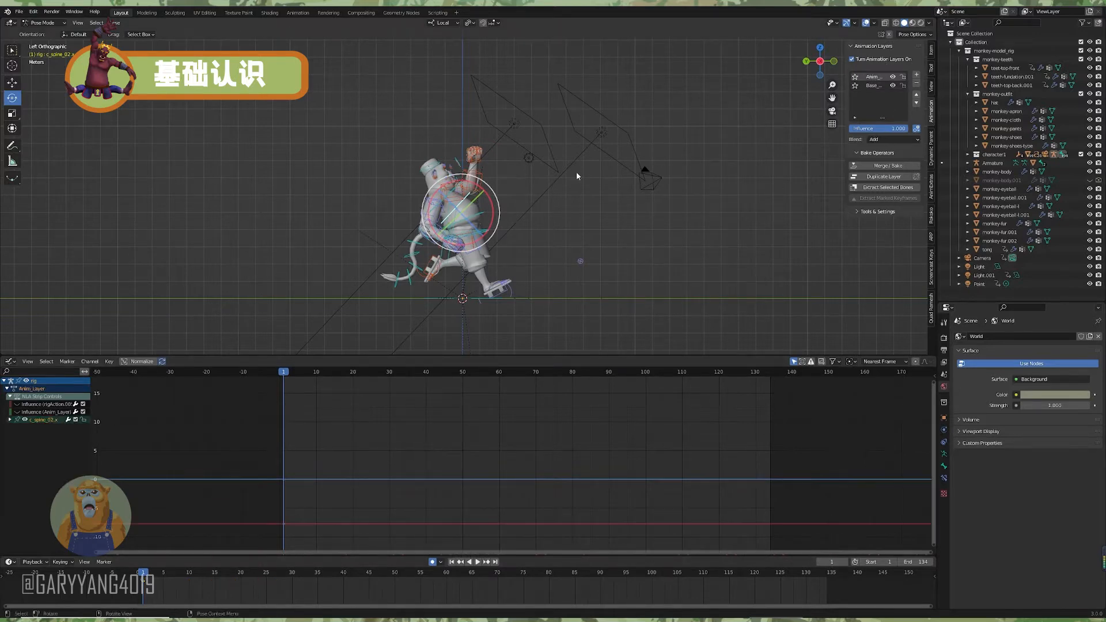
pyautogui.press('space')
pyautogui.press('space')
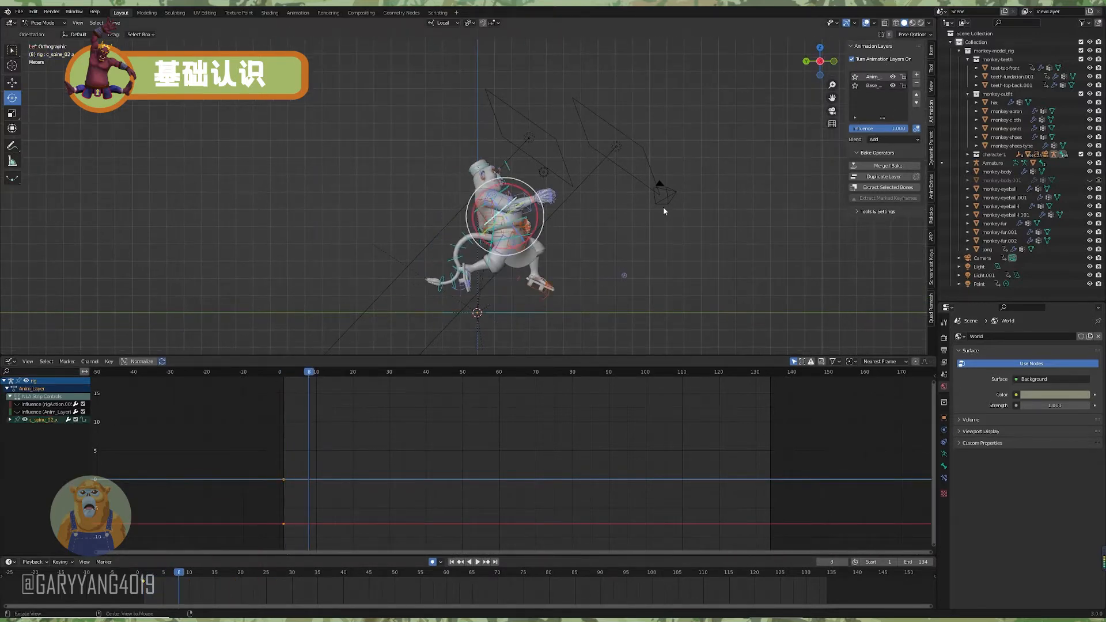
# At frame 1, select the character's right upper arm control and rotate it outward, away from the body.
pyautogui.moveTo(662, 207); pyautogui.dragTo(572, 233, button='middle')
pyautogui.scroll(3, 508, 228)
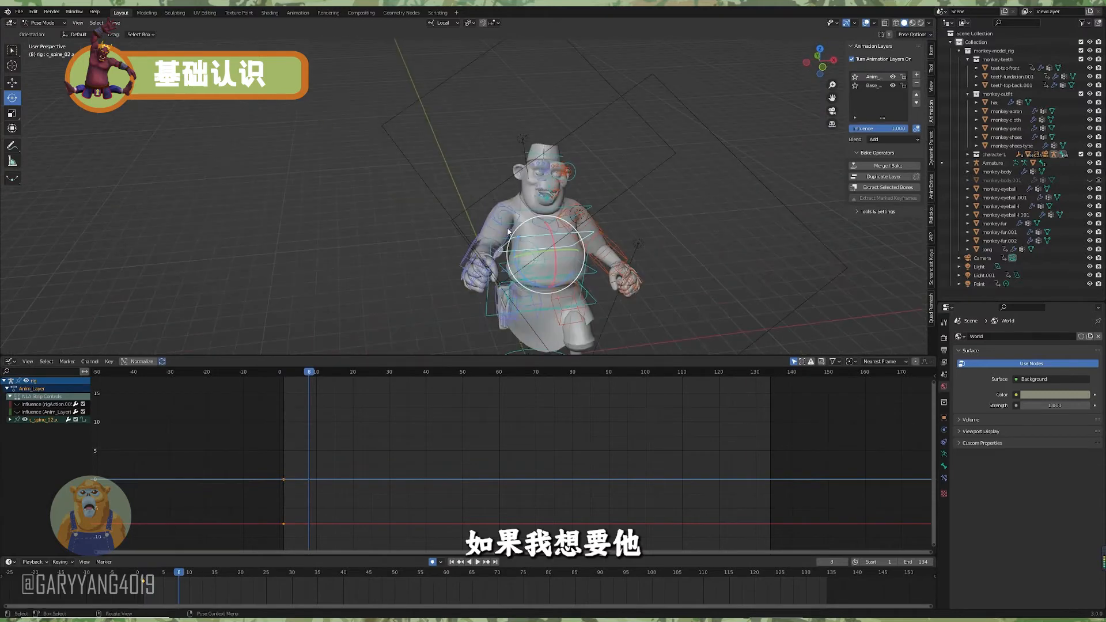
pyautogui.click(282, 373)
pyautogui.click(486, 227)
pyautogui.moveTo(516, 195); pyautogui.dragTo(449, 230)
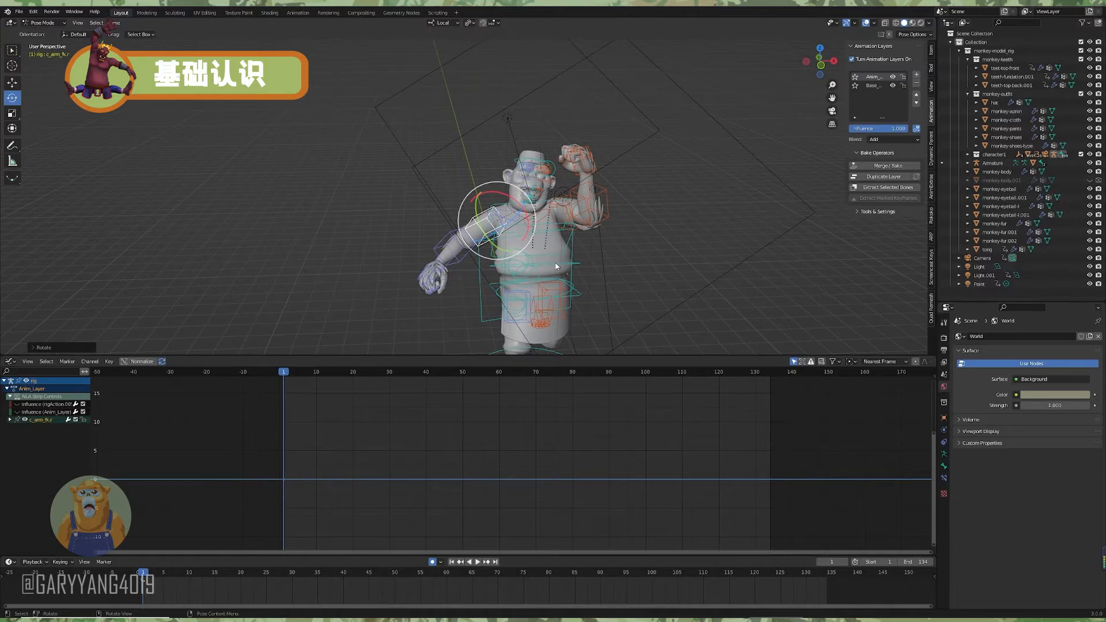
# Select the character's left upper arm control and rotate it outward on the added animation layer.
pyautogui.click(575, 214)
pyautogui.moveTo(557, 267); pyautogui.dragTo(547, 320, button='middle')
pyautogui.moveTo(584, 144); pyautogui.dragTo(558, 130)
pyautogui.moveTo(640, 151); pyautogui.dragTo(655, 118, button='middle')
# Play the animation and examine the changed arm pose during the run from several angles.
pyautogui.press('space')
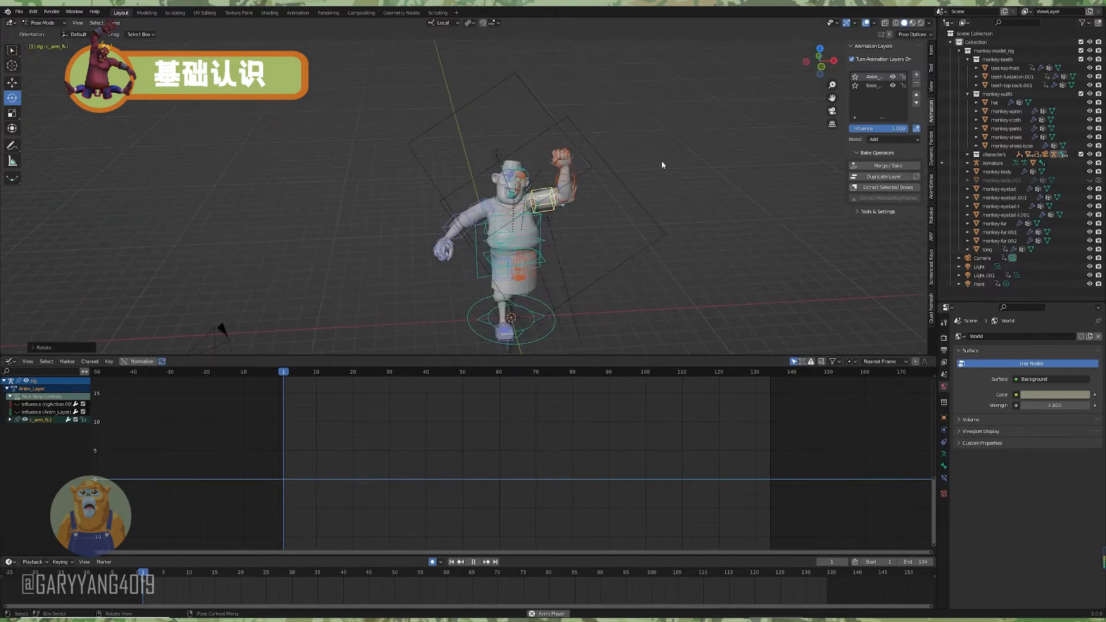
pyautogui.moveTo(665, 190); pyautogui.dragTo(648, 171, button='middle')
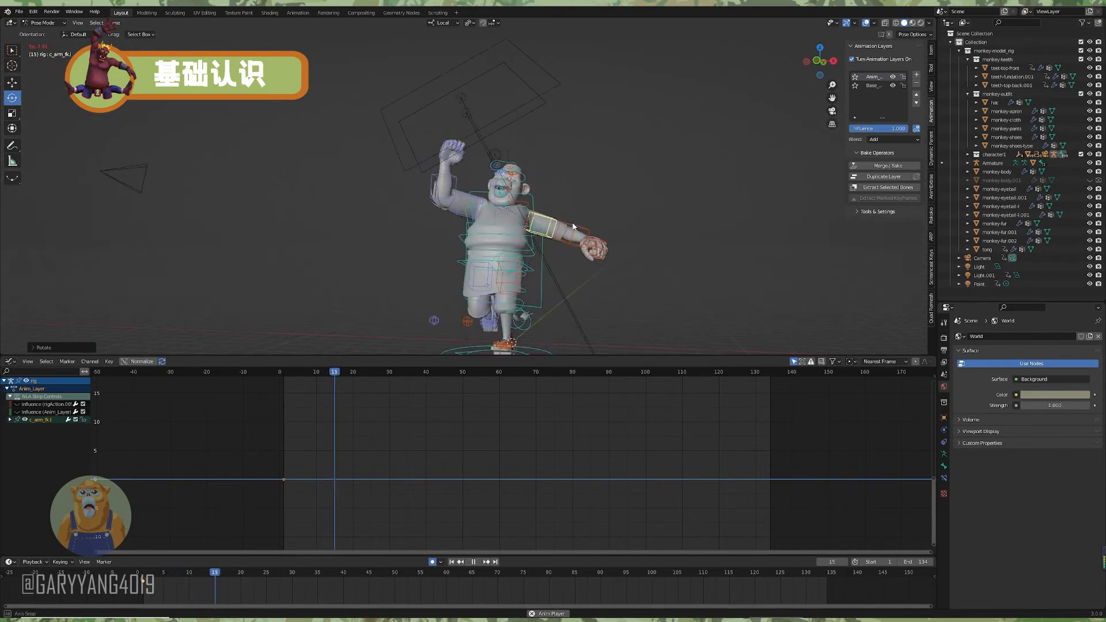
pyautogui.moveTo(573, 226)
pyautogui.mouseDown(button='middle')
pyautogui.moveTo(616, 224)
pyautogui.moveTo(531, 241)
pyautogui.moveTo(614, 233)
pyautogui.moveTo(579, 235)
pyautogui.mouseUp(button='middle')
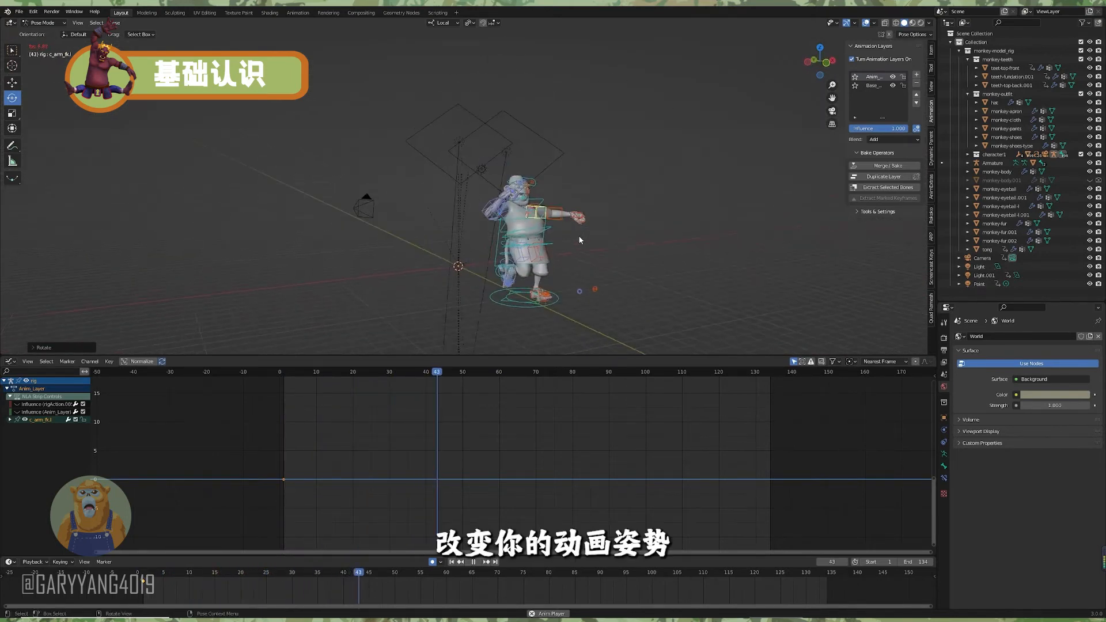
pyautogui.press('space')
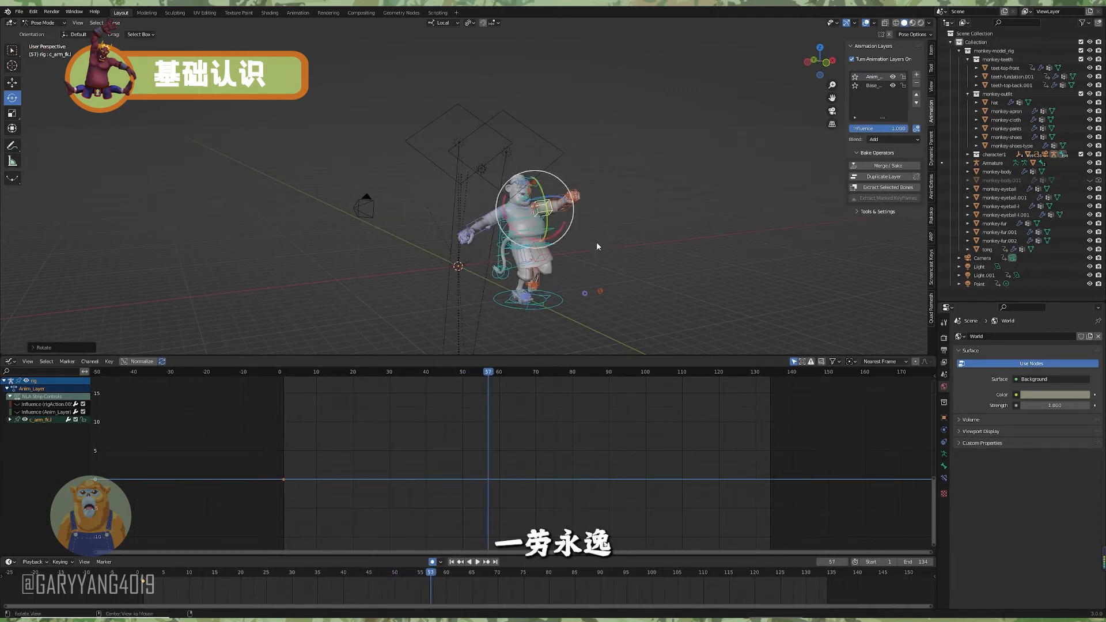
pyautogui.moveTo(596, 241); pyautogui.dragTo(642, 243, button='middle')
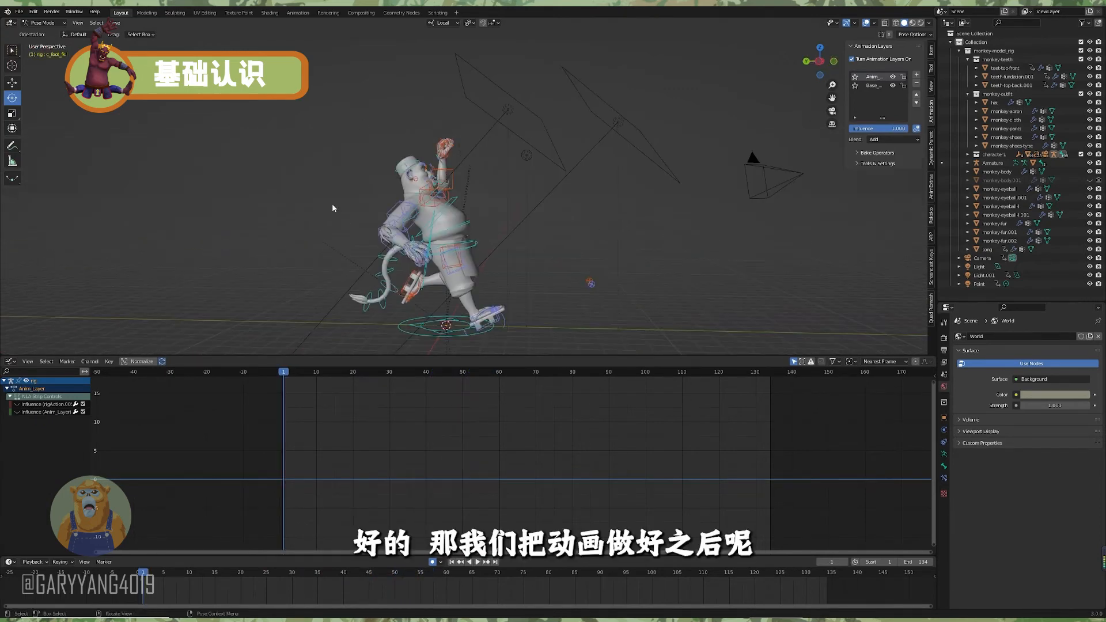
# Select all rig controls and merge the animation layers down with Smart Bake enabled.
pyautogui.moveTo(683, 123); pyautogui.dragTo(485, 225, button='middle')
pyautogui.press('a')
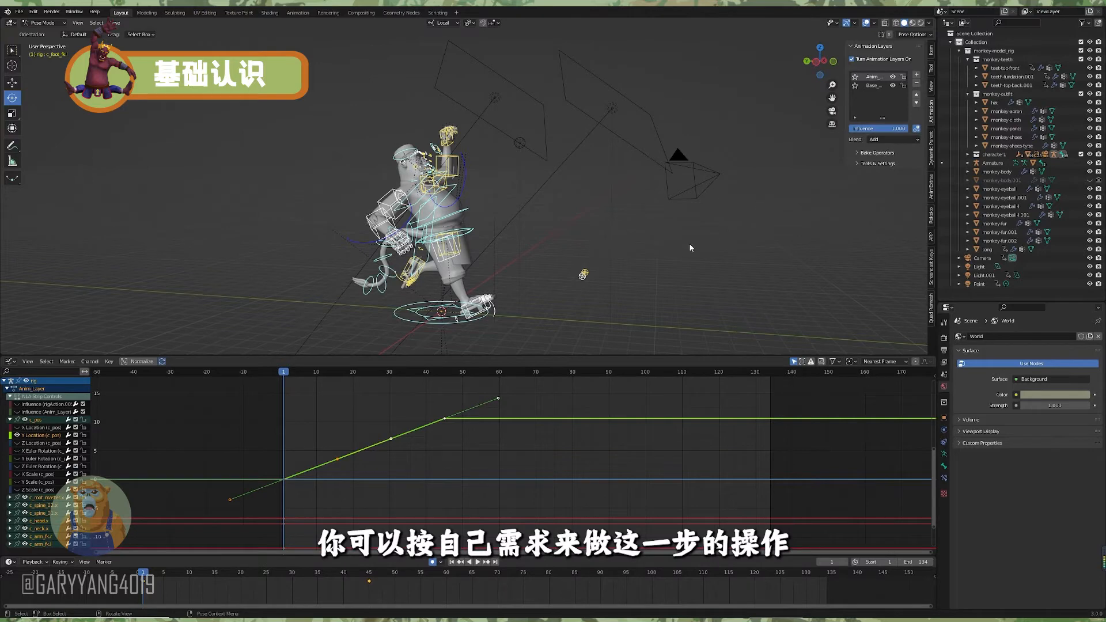
pyautogui.moveTo(635, 245); pyautogui.dragTo(638, 246, button='middle')
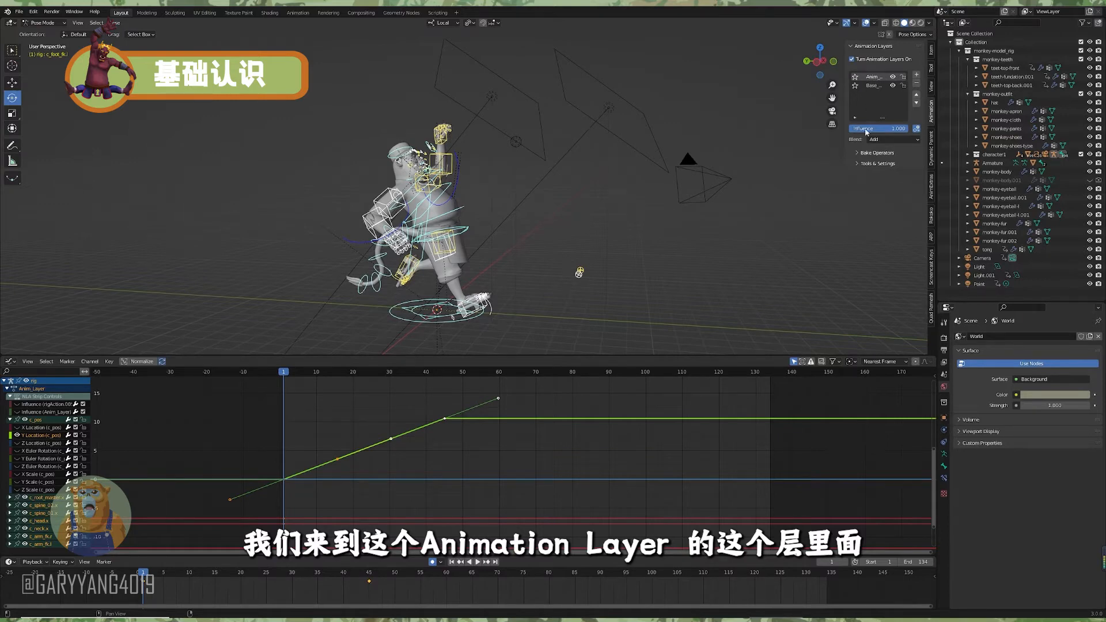
pyautogui.click(858, 153)
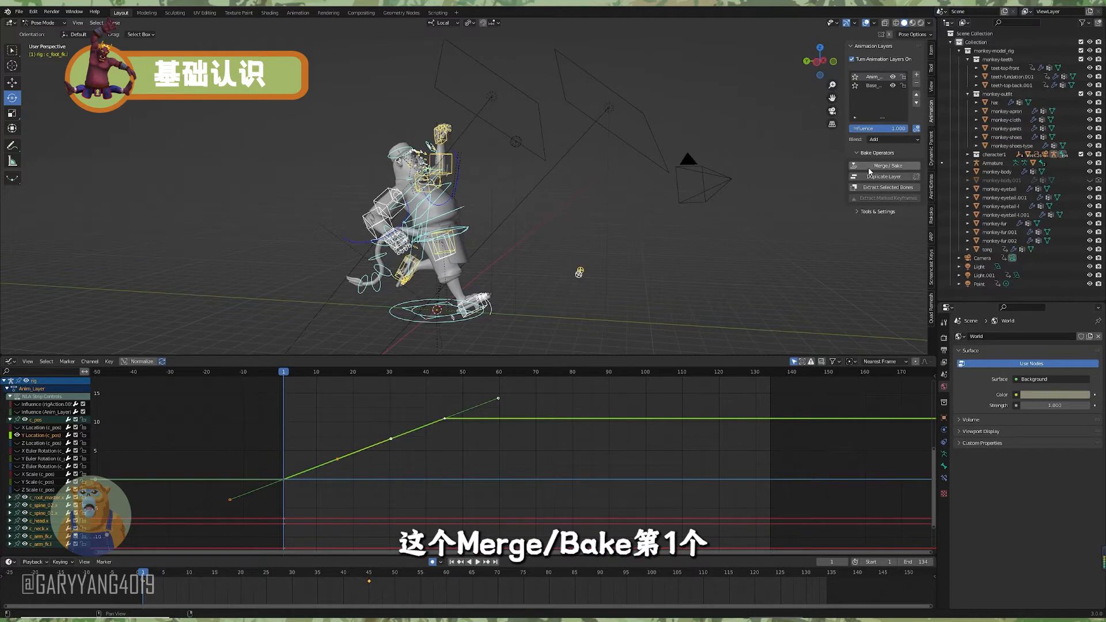
pyautogui.click(862, 165)
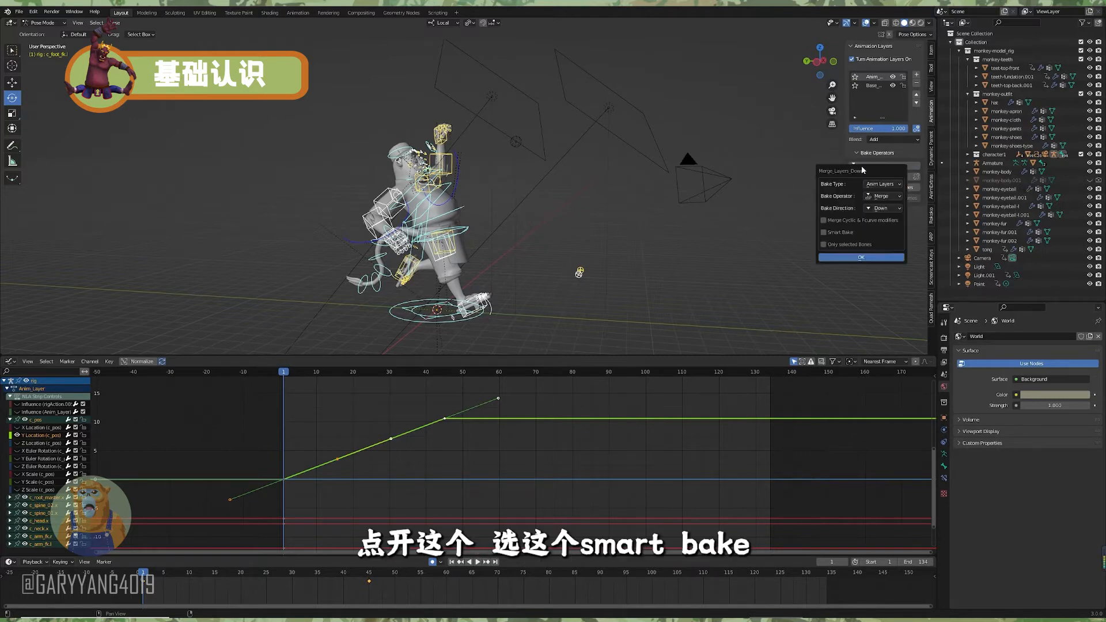
pyautogui.click(824, 232)
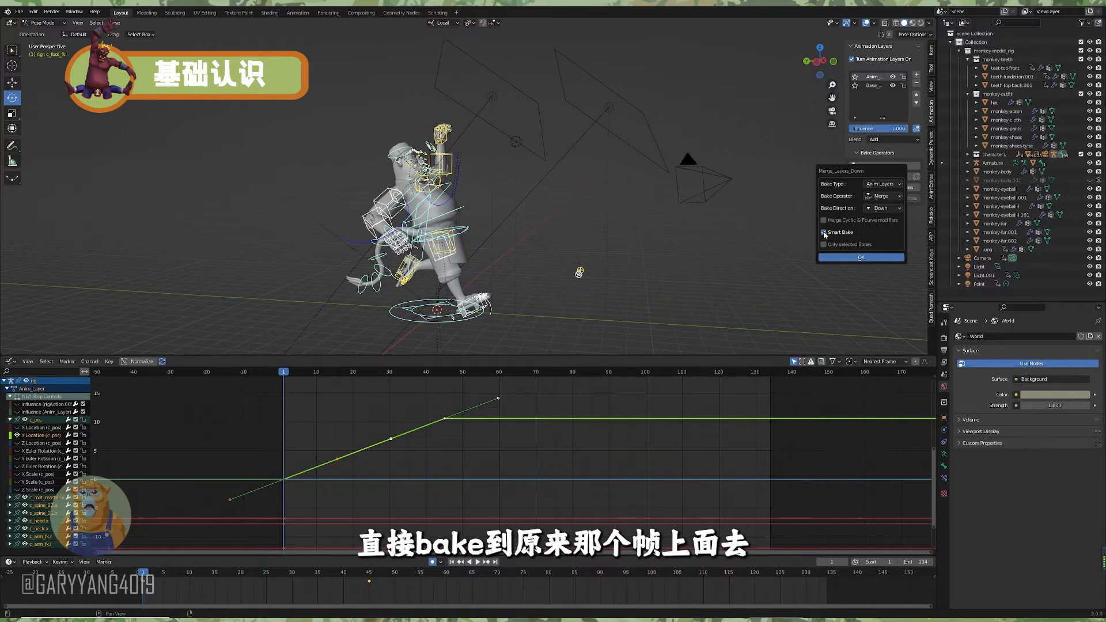
pyautogui.click(845, 258)
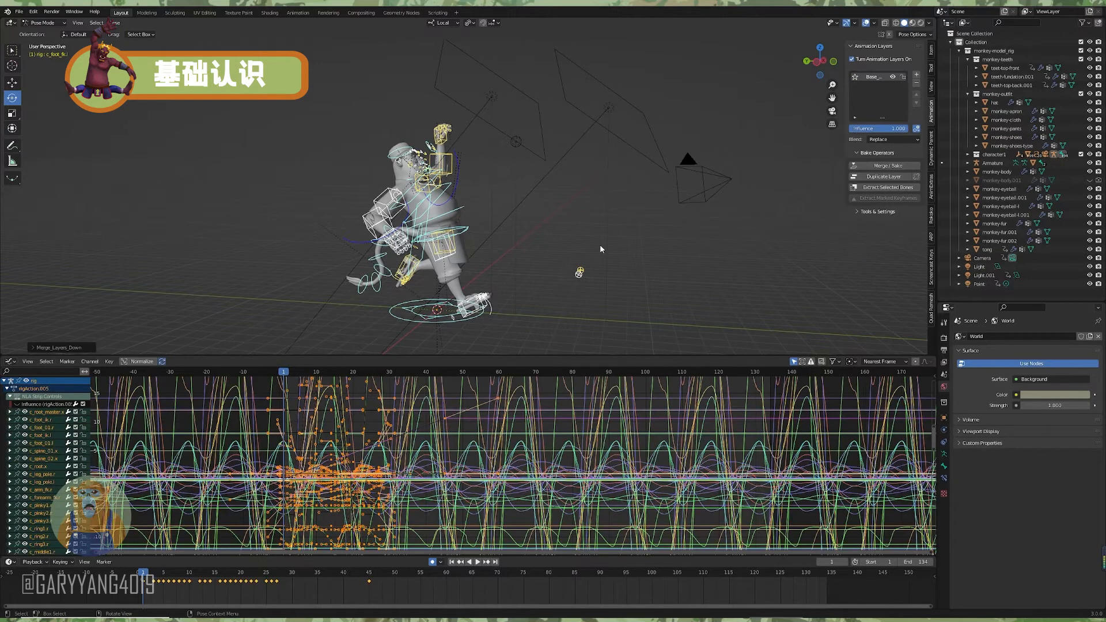
# Select the lower spine control to examine its baked keyframes, and play the merged run again from frame 1.
pyautogui.click(551, 203)
pyautogui.click(456, 214)
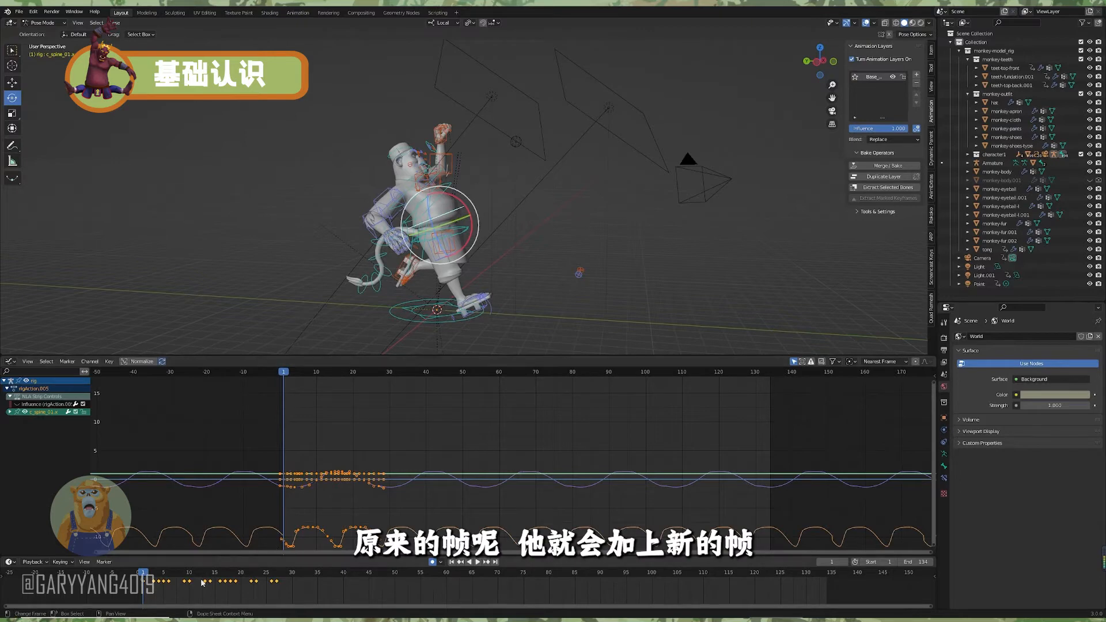
pyautogui.press('space')
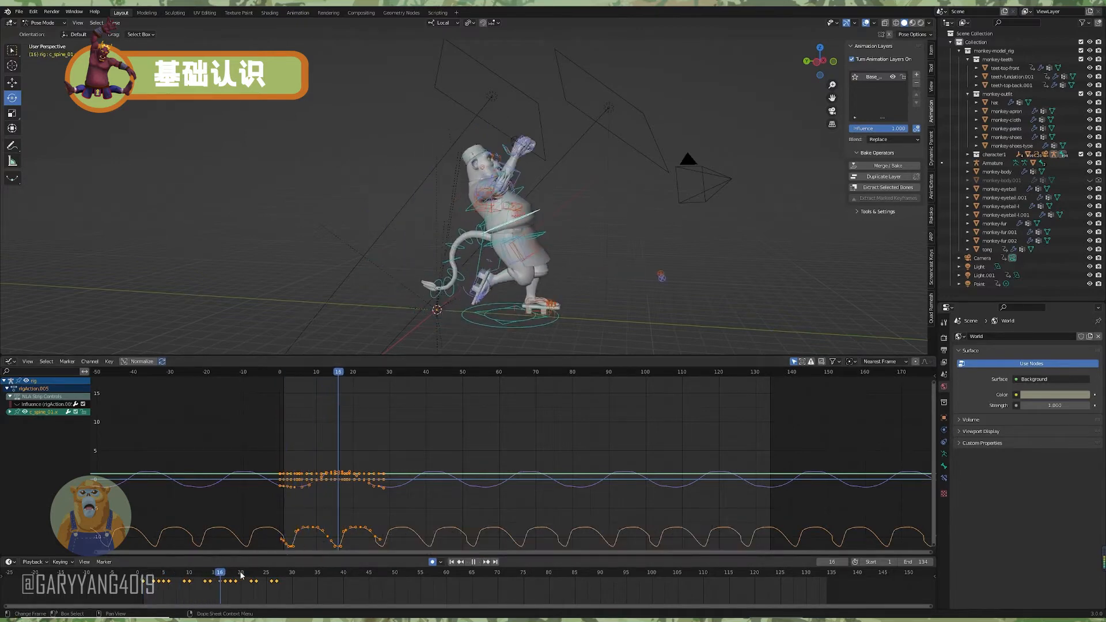
pyautogui.press('space')
pyautogui.click(412, 209)
pyautogui.scroll(-3, 412, 209)
pyautogui.moveTo(469, 276); pyautogui.dragTo(451, 285, button='middle')
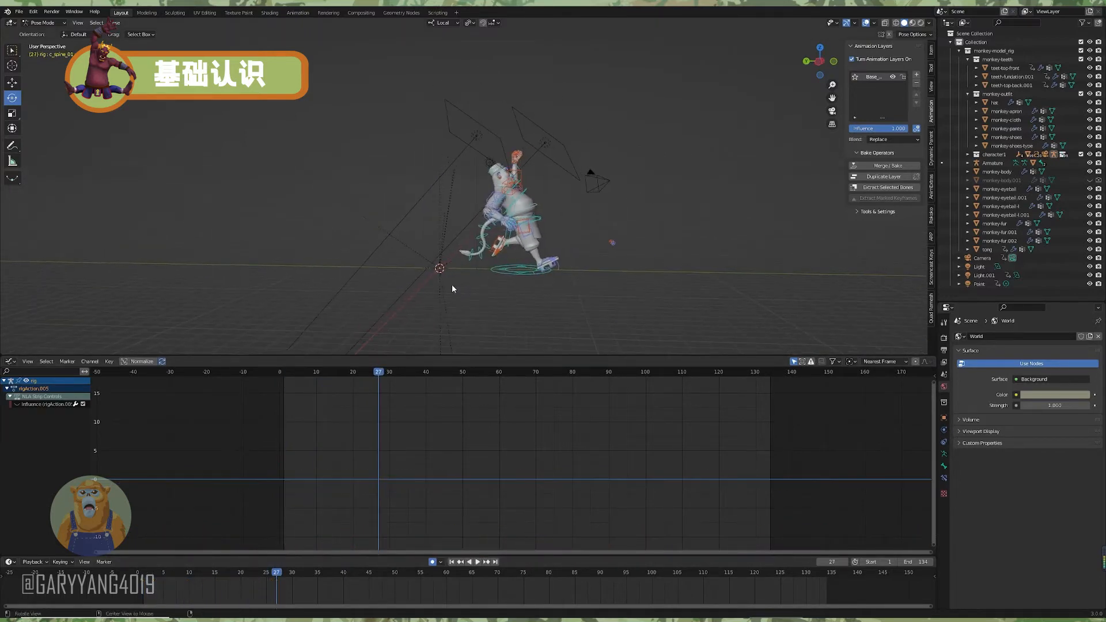
pyautogui.click(283, 376)
pyautogui.press('space')
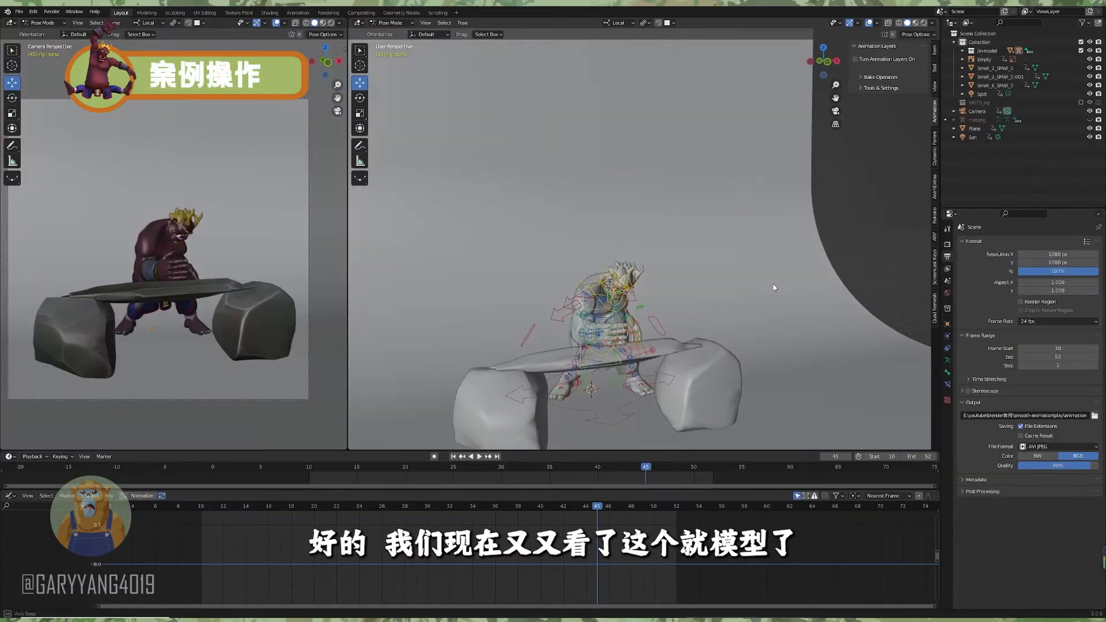
# In the monster scene, select the torso control, play the existing animation and stop it at frame 29.
pyautogui.moveTo(751, 255); pyautogui.dragTo(750, 269, button='middle')
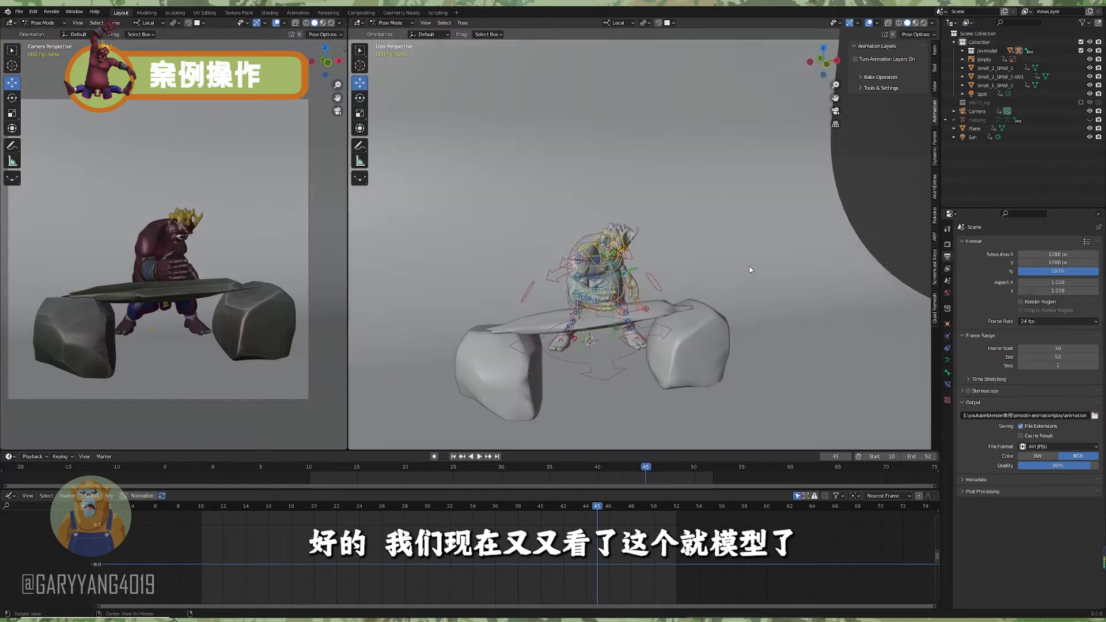
pyautogui.click(322, 23)
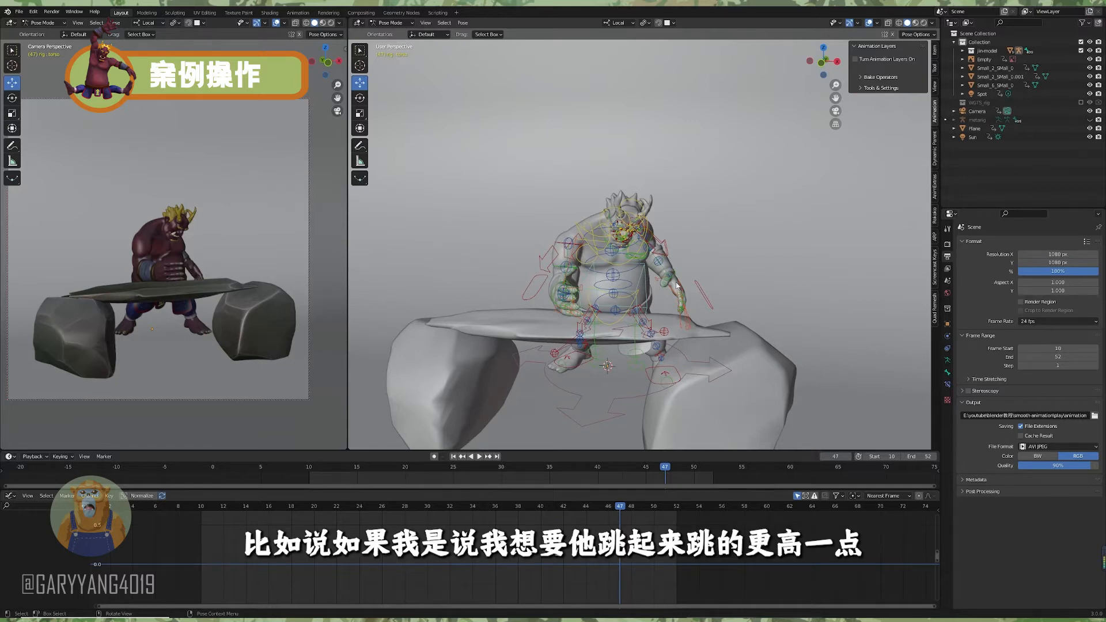
pyautogui.click(645, 286)
pyautogui.scroll(1, 676, 286)
pyautogui.keyDown('shift'); pyautogui.moveTo(718, 333); pyautogui.dragTo(712, 298, button='middle'); pyautogui.keyUp('shift')
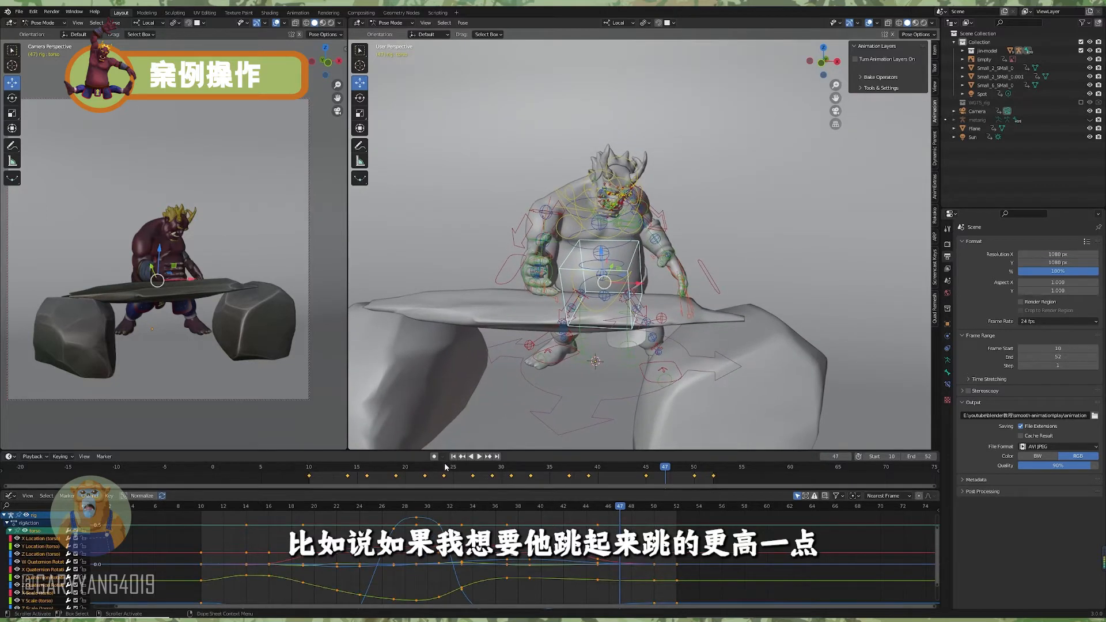
pyautogui.press('space')
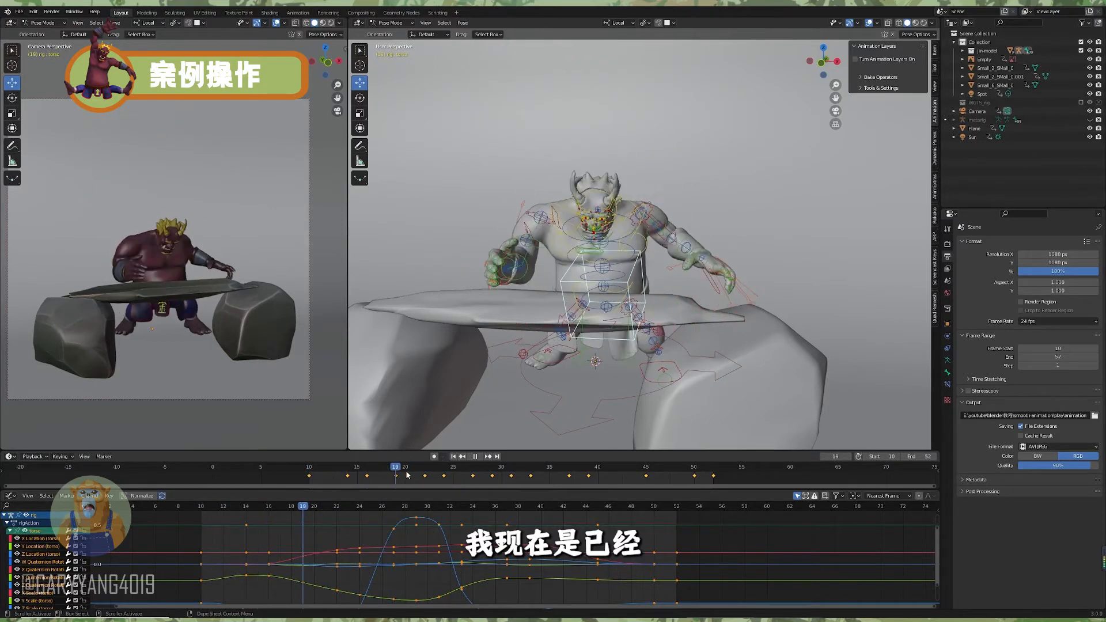
pyautogui.click(491, 469)
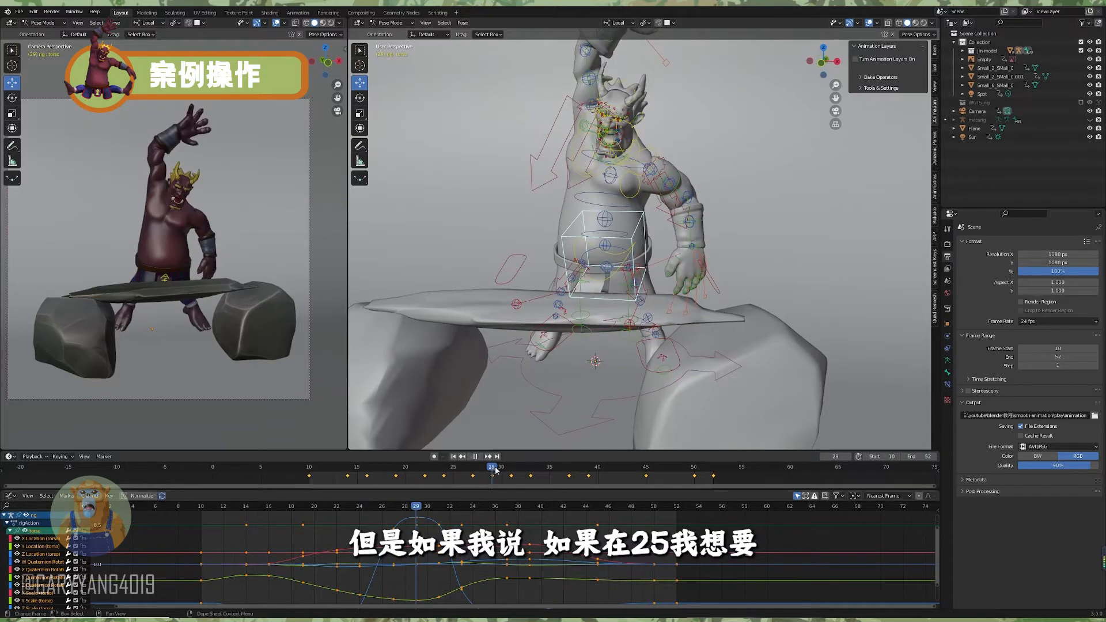
pyautogui.press('space')
# Try raising the torso control at frame 29, undo it, and try adding a foot control to the selection.
pyautogui.moveTo(607, 253); pyautogui.dragTo(611, 233)
pyautogui.hotkey('ctrl', 'z')
pyautogui.moveTo(537, 328); pyautogui.dragTo(544, 321, button='middle')
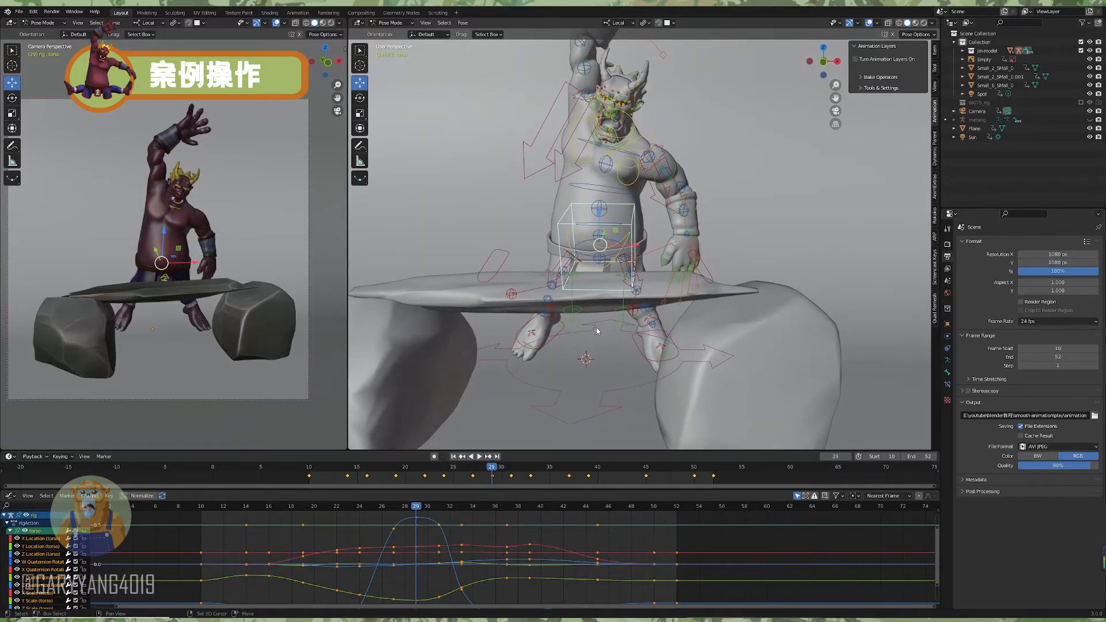
pyautogui.keyDown('shift'); pyautogui.click(562, 329); pyautogui.keyUp('shift')
pyautogui.keyDown('shift'); pyautogui.moveTo(634, 239); pyautogui.dragTo(636, 271, button='middle'); pyautogui.keyUp('shift')
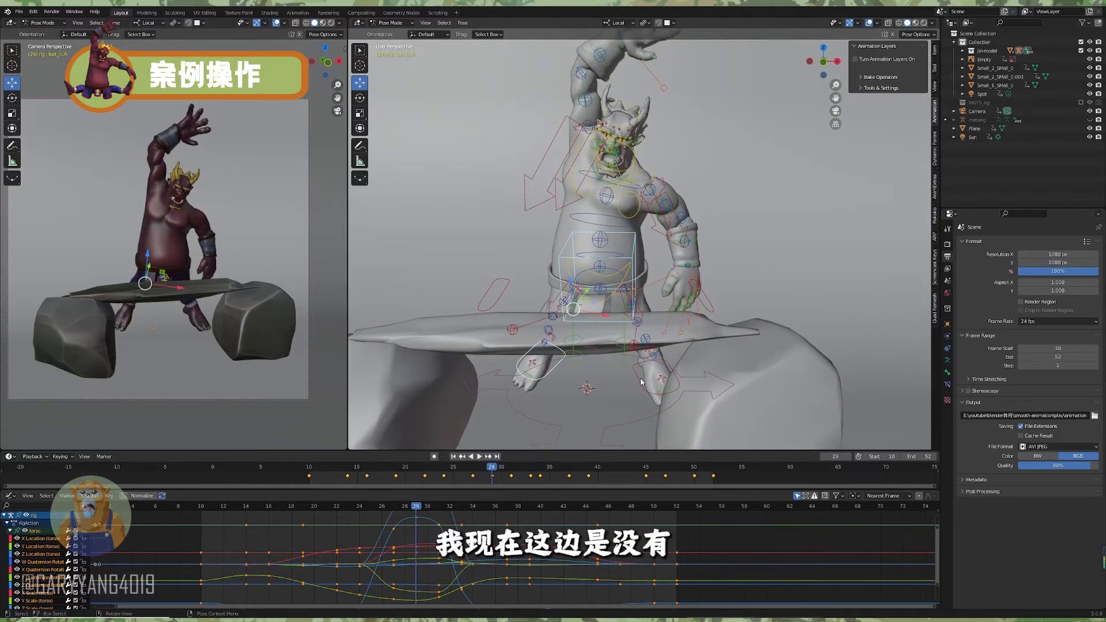
pyautogui.hotkey('alt', 'a')
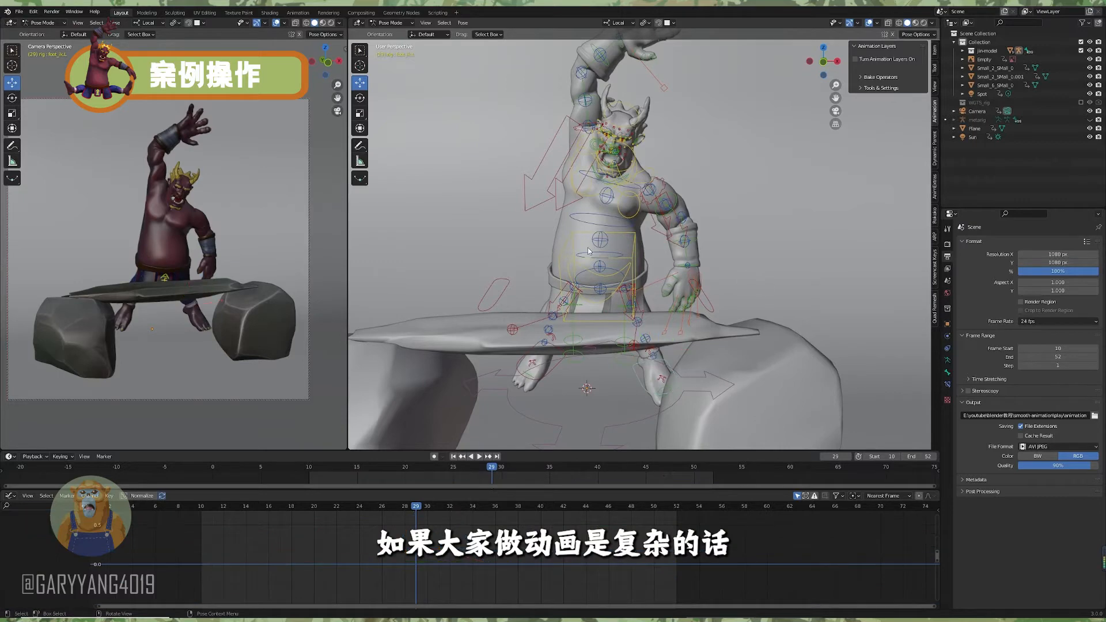
# Select the monster's torso control and go to frame 24, just before the jump.
pyautogui.click(565, 249)
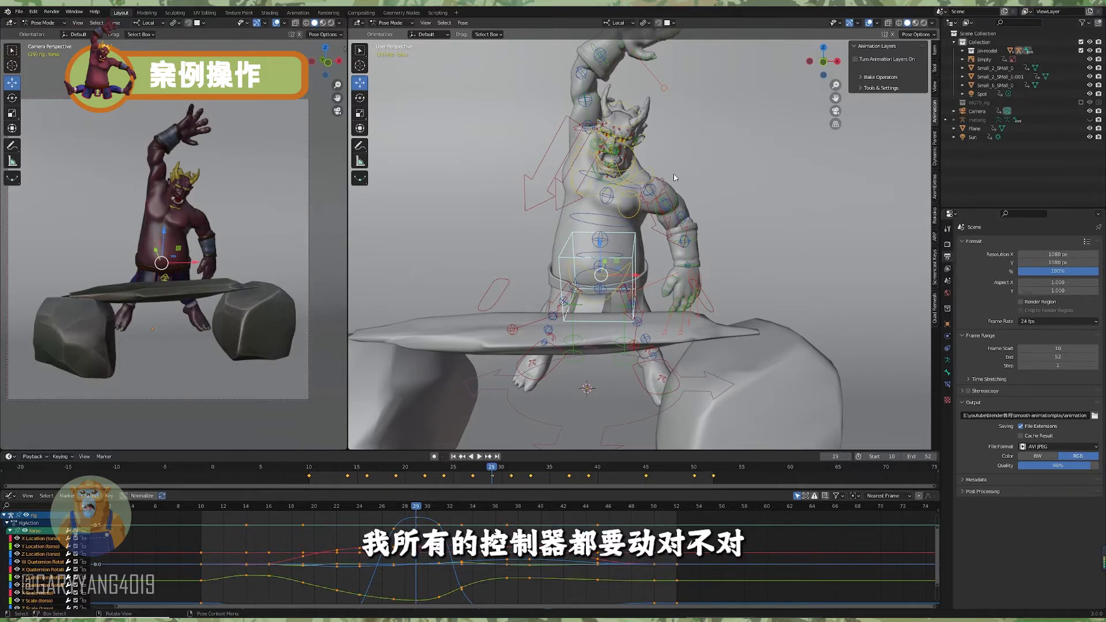
pyautogui.moveTo(711, 253); pyautogui.dragTo(699, 257, button='middle')
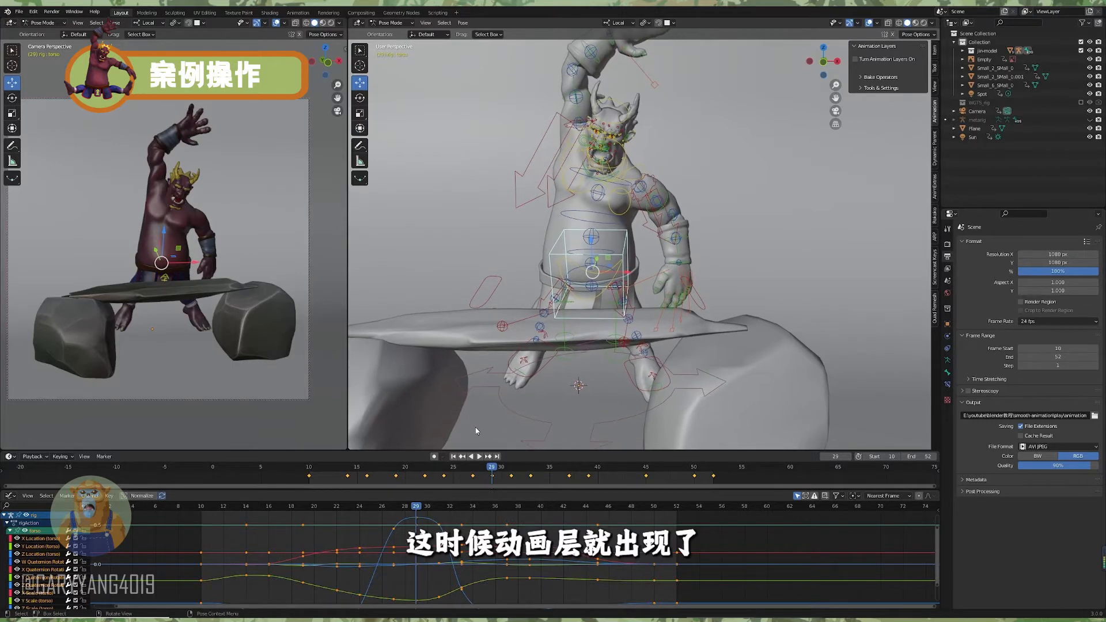
pyautogui.click(444, 471)
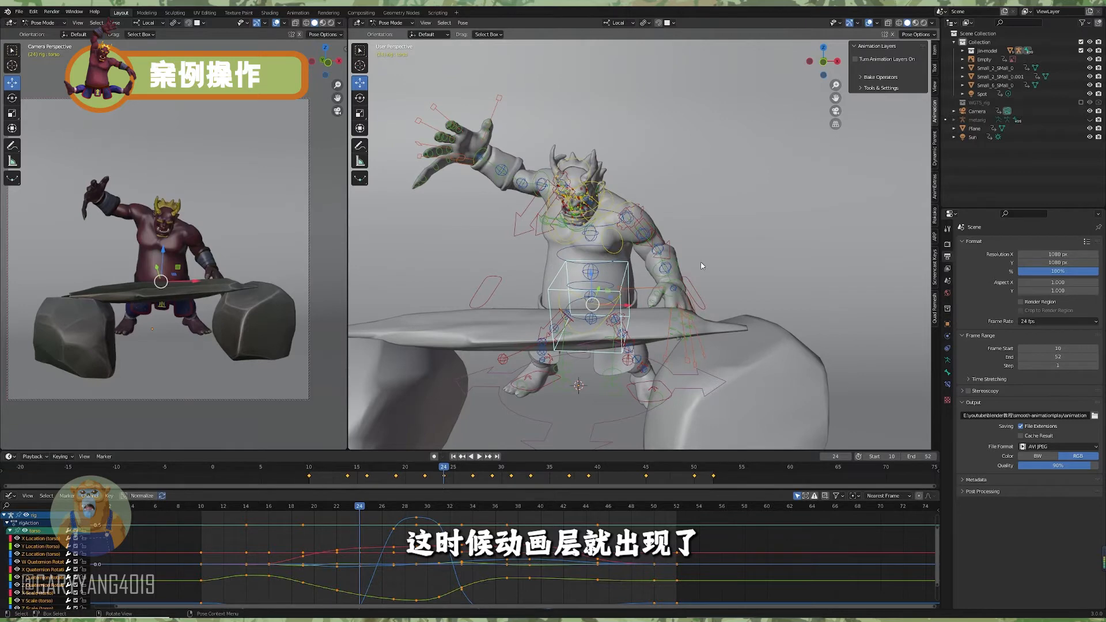
pyautogui.click(783, 205)
pyautogui.click(627, 266)
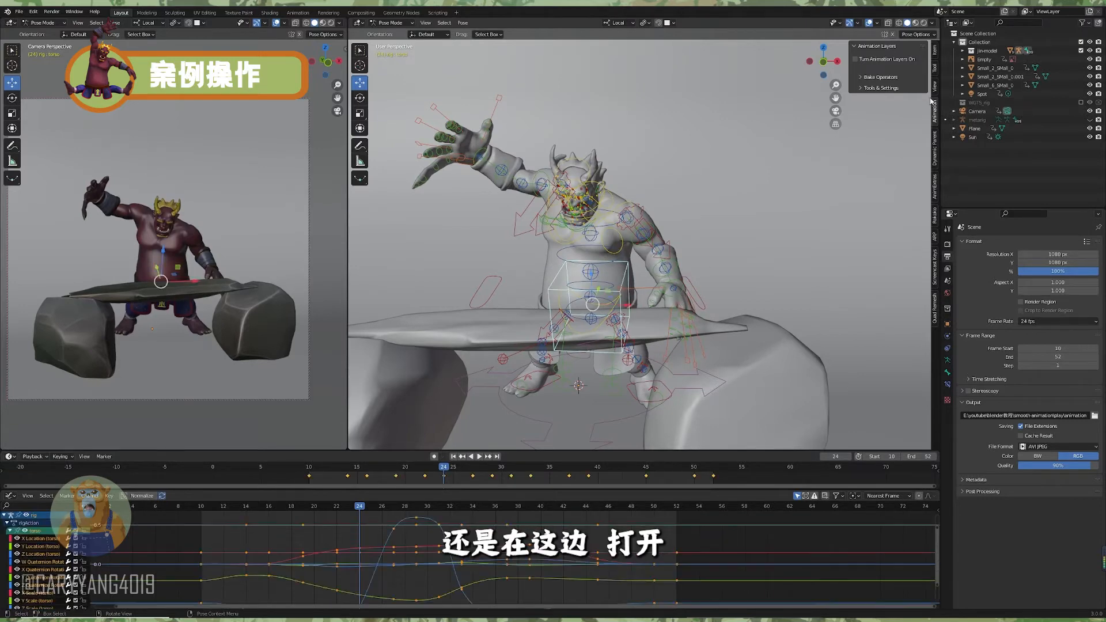
# Turn on Animation Layers for the monster rig and add a new animation layer above the base layer.
pyautogui.click(855, 59)
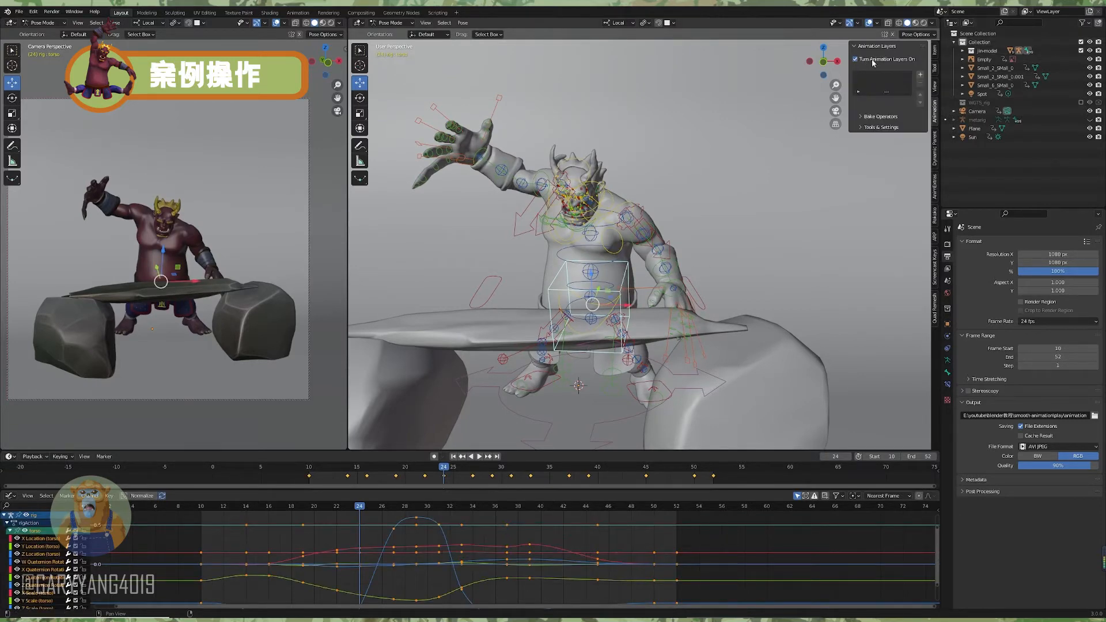
pyautogui.click(920, 75)
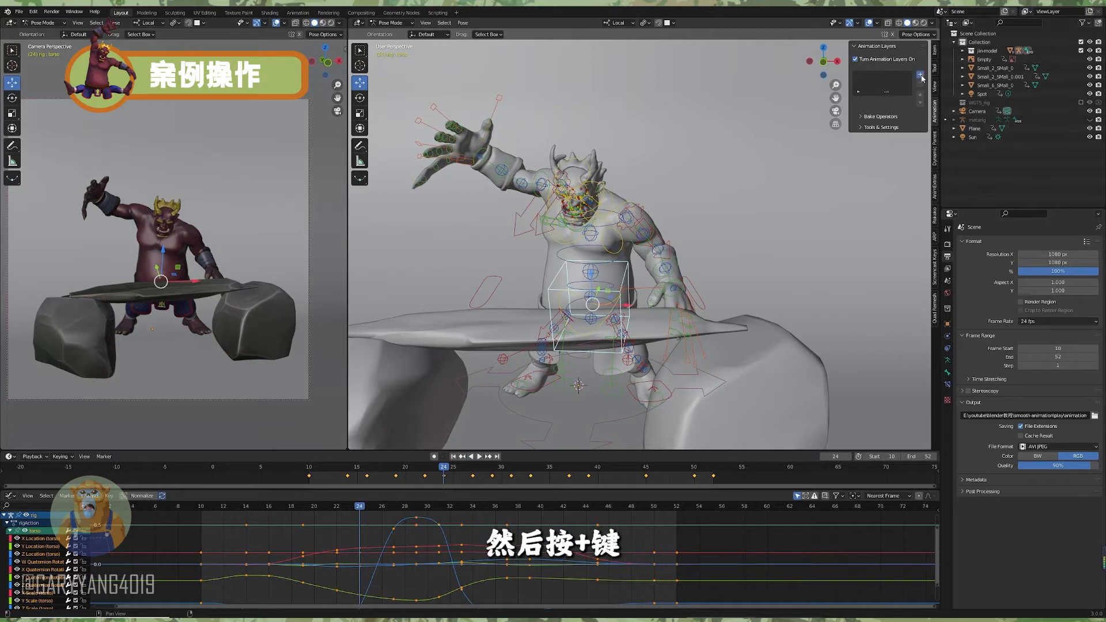
pyautogui.click(706, 269)
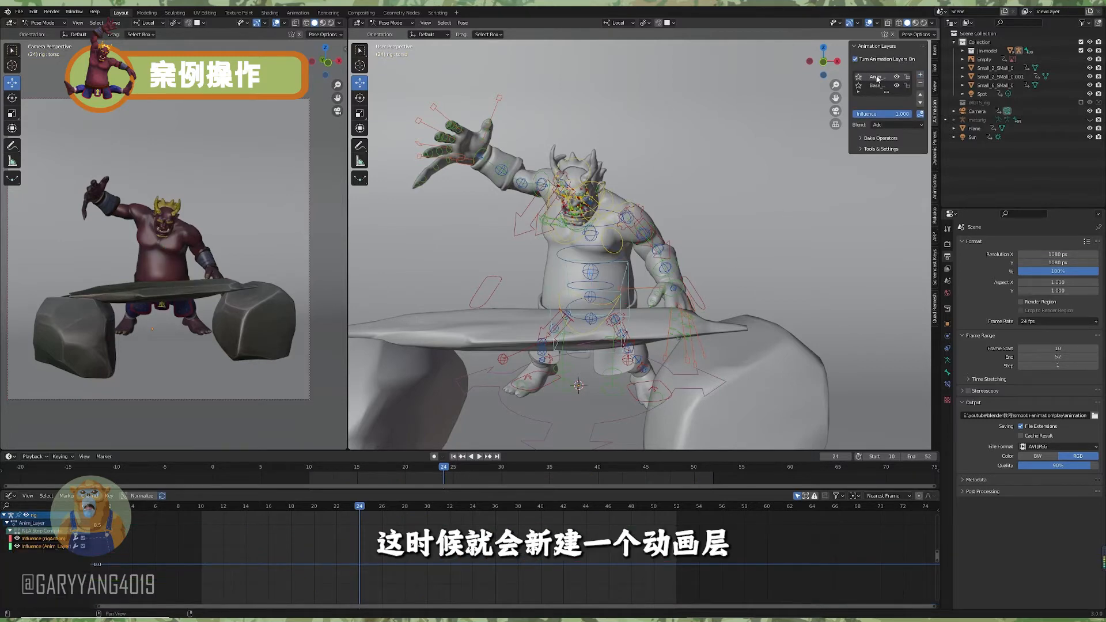
# Select the torso control and scrub through the jump up to its landing at frame 36.
pyautogui.click(564, 274)
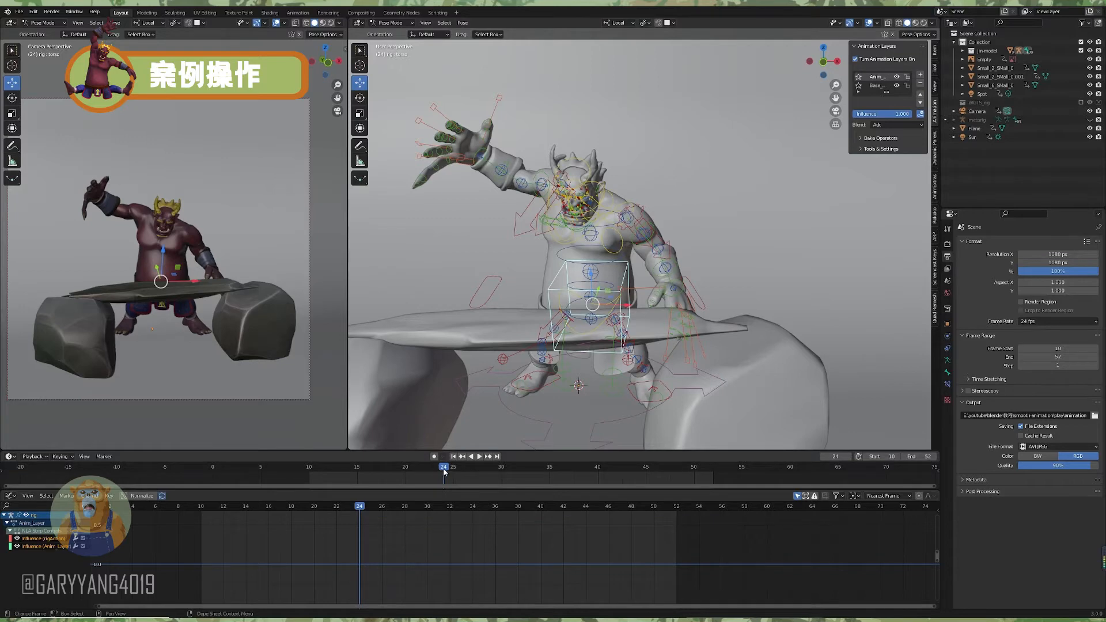
pyautogui.press('space')
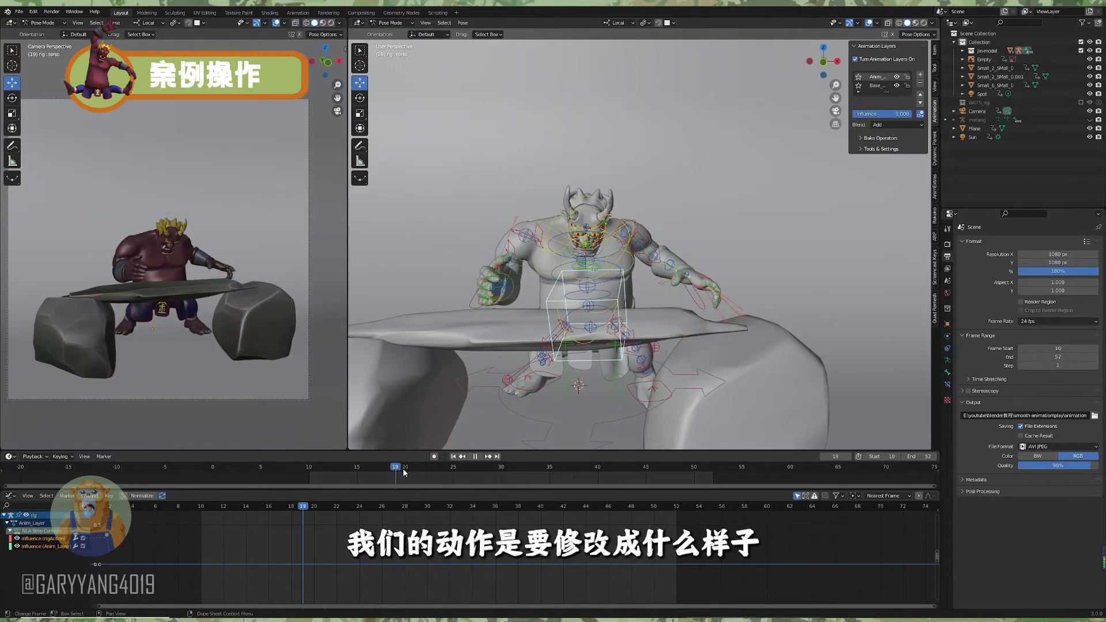
pyautogui.press('space')
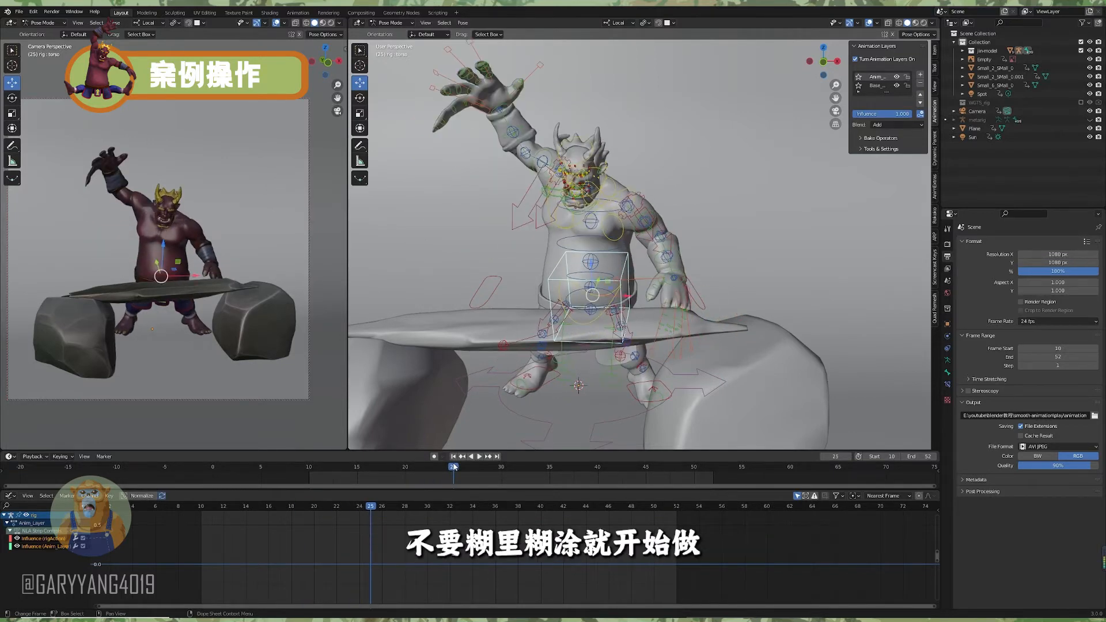
pyautogui.moveTo(452, 470); pyautogui.dragTo(494, 465)
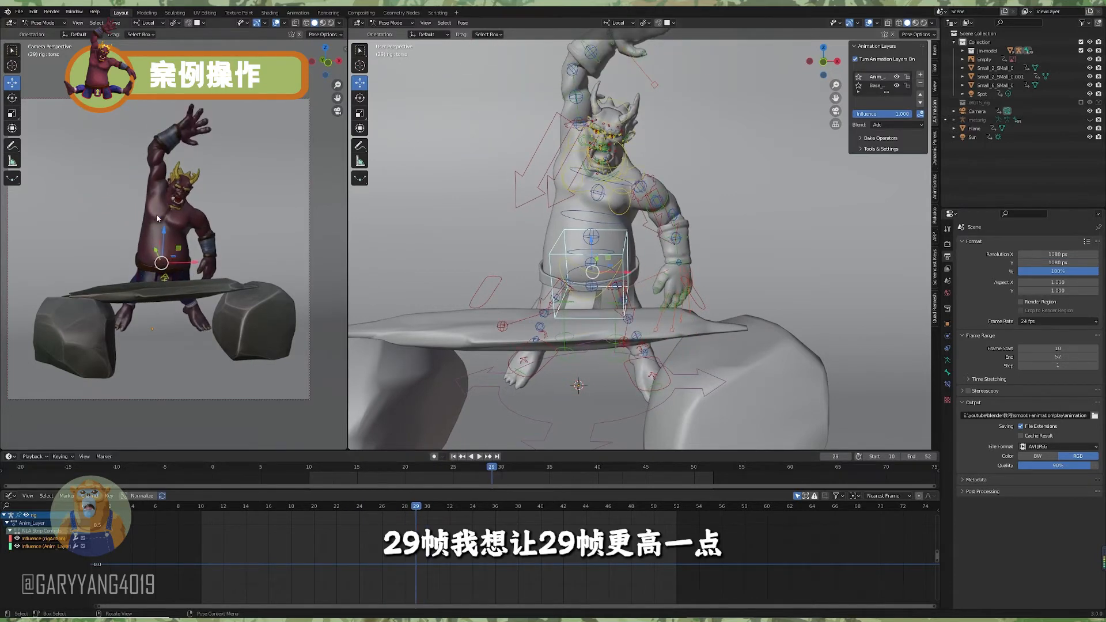
pyautogui.moveTo(494, 471); pyautogui.dragTo(560, 475)
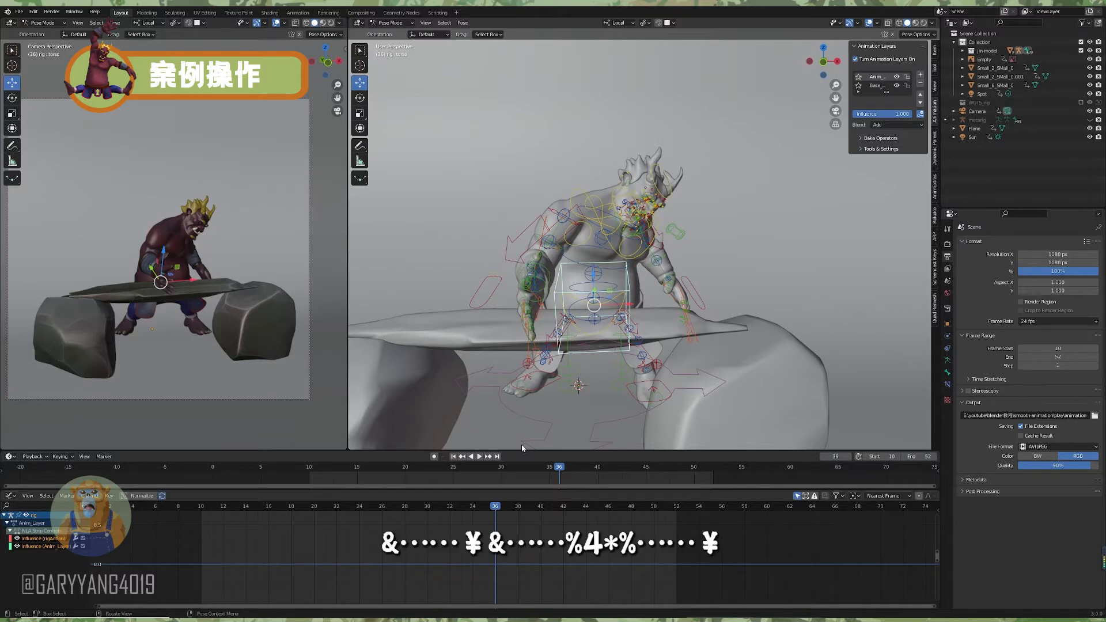
# Turn on auto keying and return to frame 29, the high point of the jump.
pyautogui.click(500, 469)
pyautogui.press('space')
pyautogui.moveTo(499, 470); pyautogui.dragTo(492, 470)
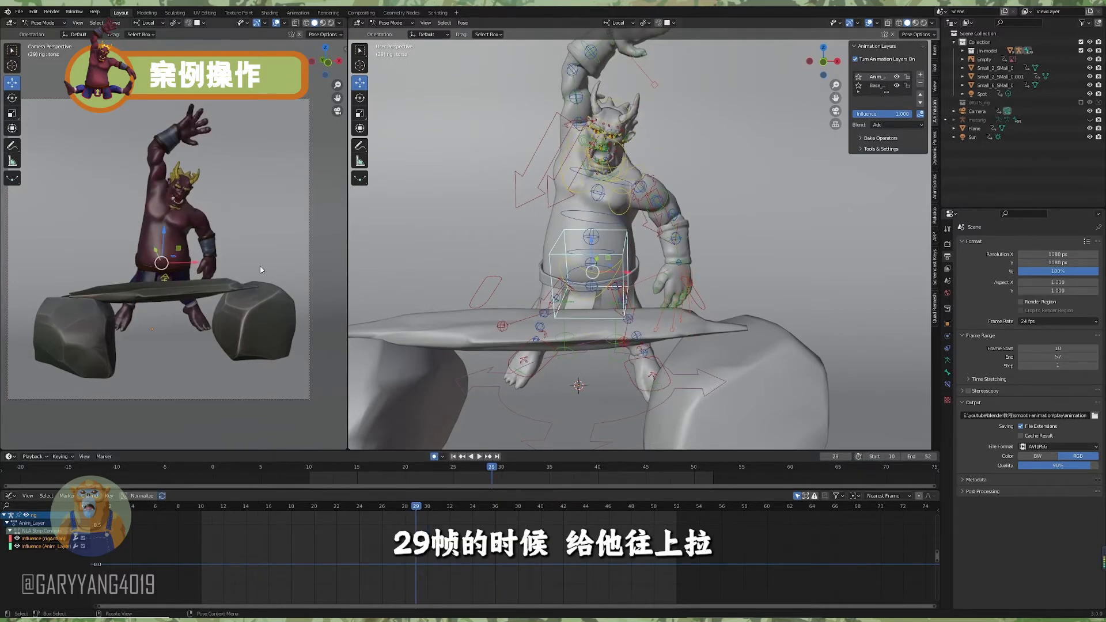
# Raise the torso control and then both foot controls at frame 29, keying them on the new animation layer.
pyautogui.moveTo(161, 263); pyautogui.dragTo(160, 242)
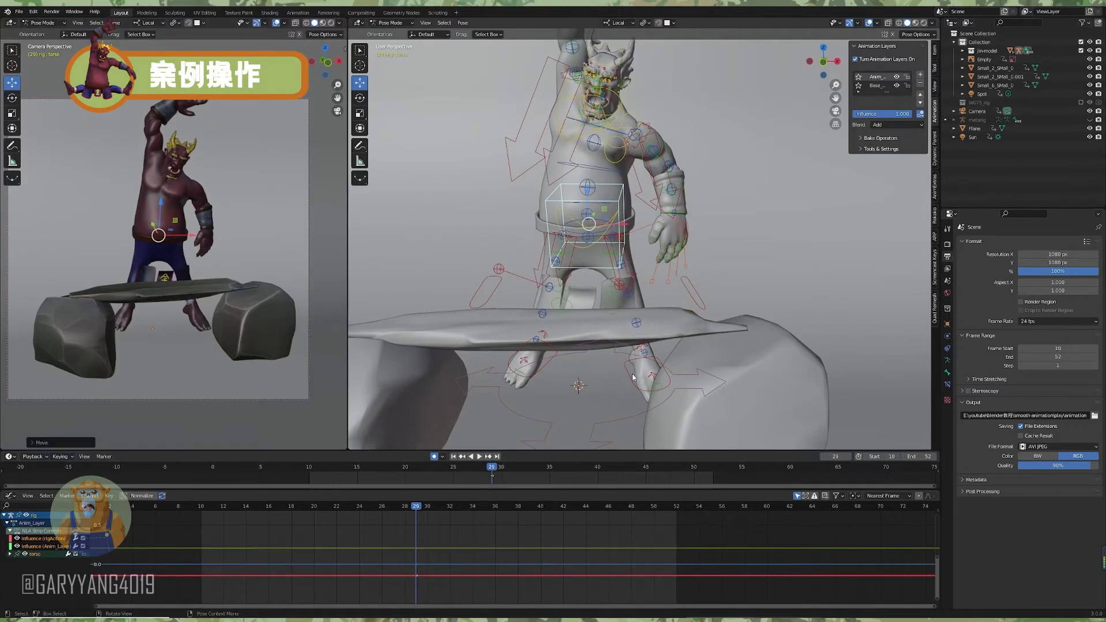
pyautogui.click(541, 369)
pyautogui.keyDown('shift'); pyautogui.click(632, 372); pyautogui.keyUp('shift')
pyautogui.moveTo(153, 306); pyautogui.dragTo(158, 272)
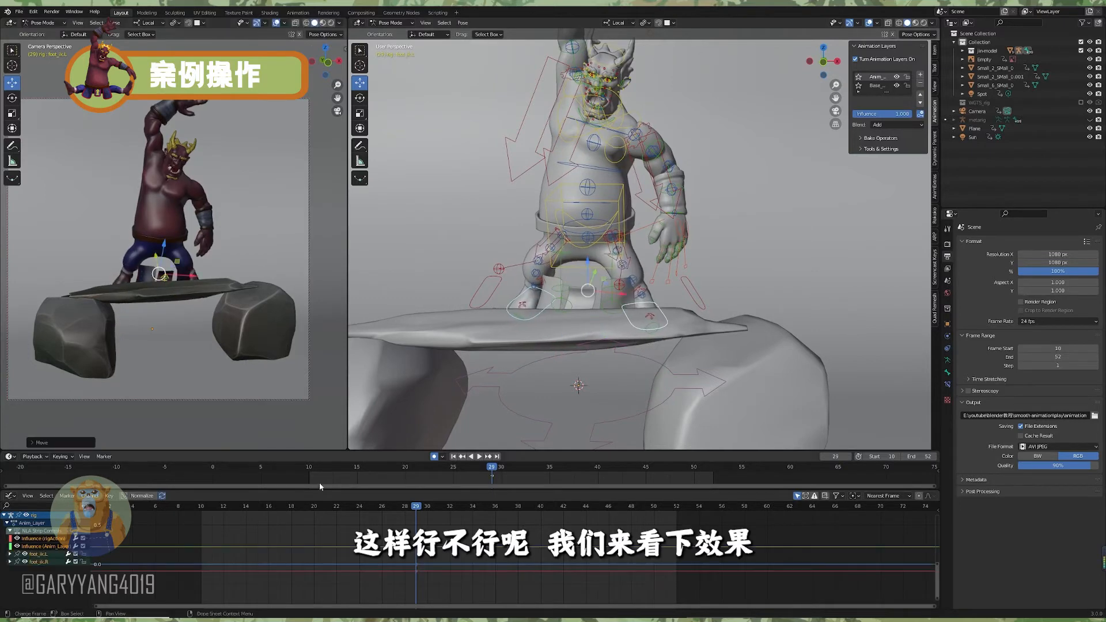
pyautogui.press('i')
# Play back the raised animation, then mute the new layer and play again to compare it with the original jump.
pyautogui.press('space')
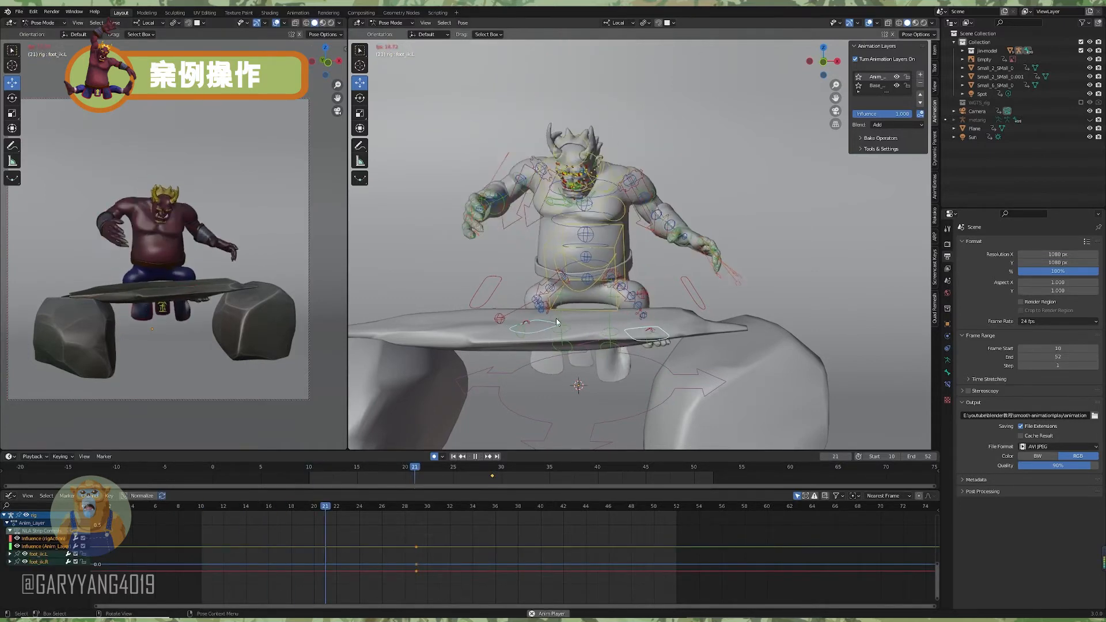
pyautogui.press('space')
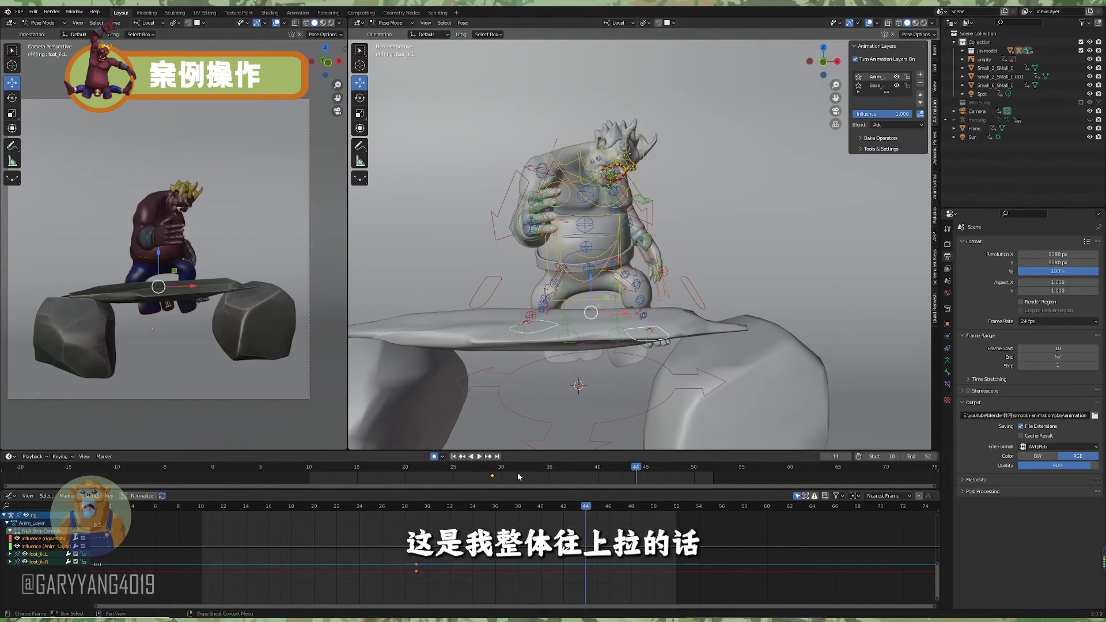
pyautogui.click(492, 471)
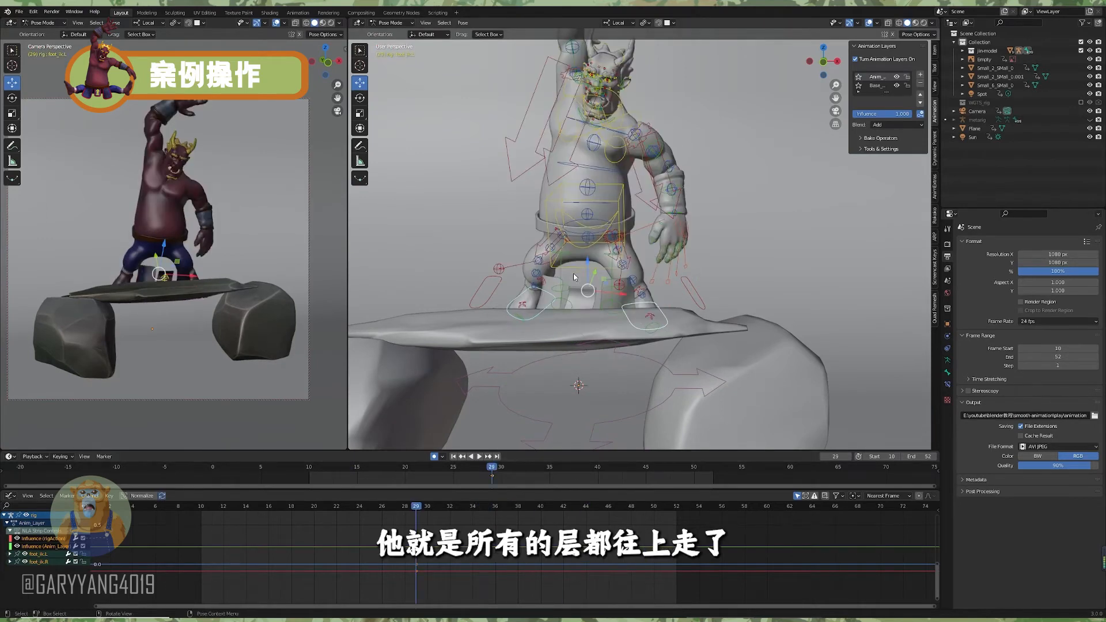
pyautogui.moveTo(306, 470); pyautogui.dragTo(492, 467)
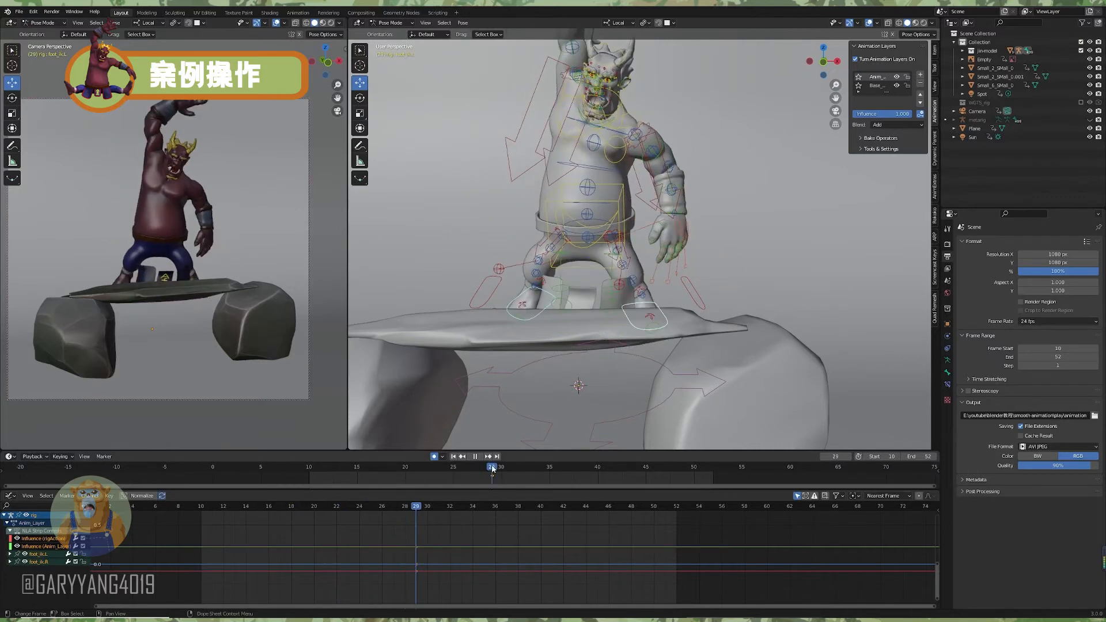
pyautogui.click(896, 77)
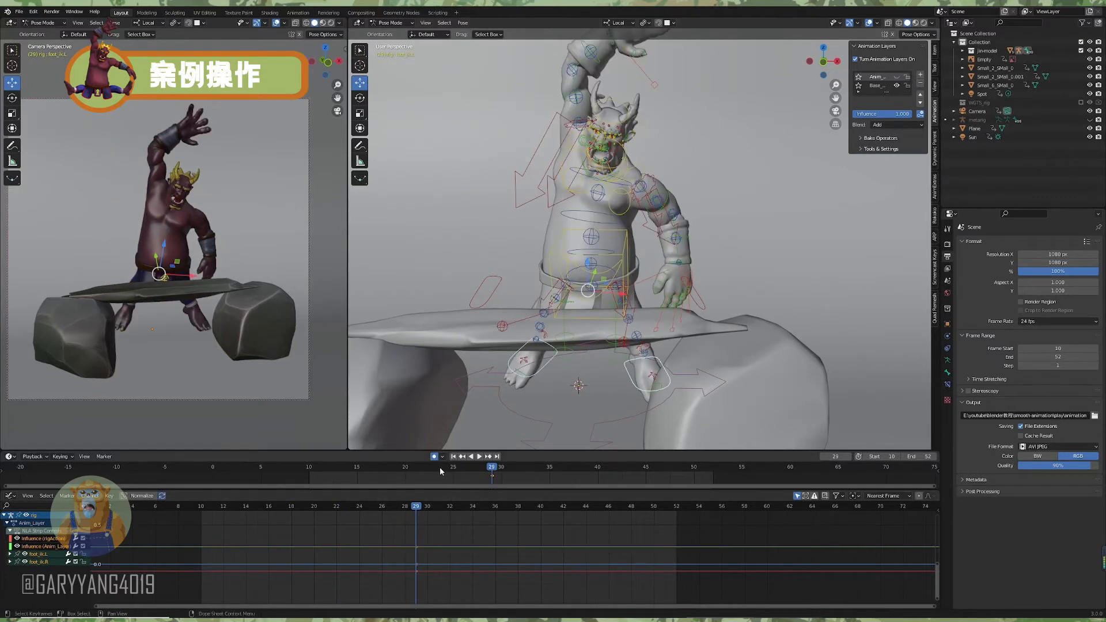
pyautogui.press('space')
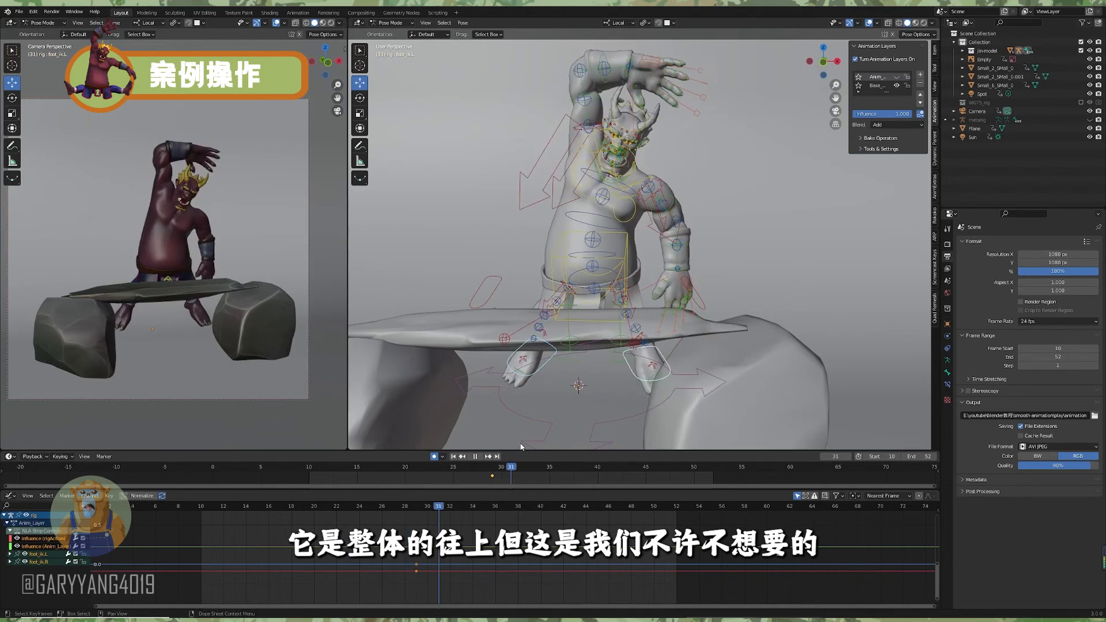
pyautogui.press('Escape')
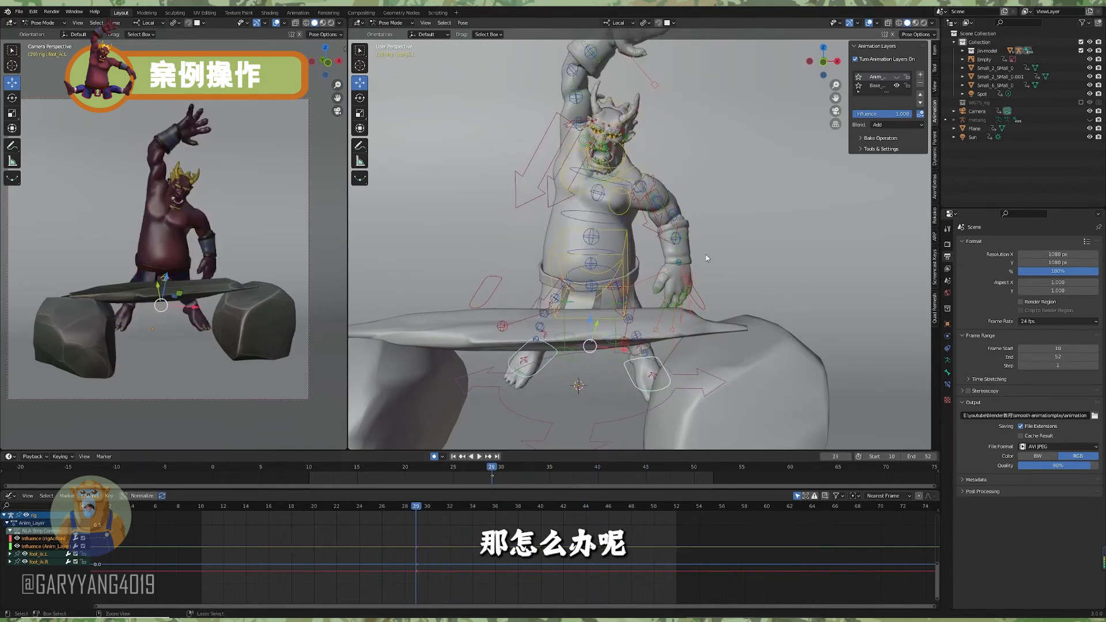
# Undo the layer muting and the torso and foot raises at frame 29.
pyautogui.hotkey('ctrl', 'z')
pyautogui.hotkey('ctrl', 'z')
pyautogui.hotkey('ctrl', 'z')
pyautogui.hotkey('ctrl', 'z')
pyautogui.hotkey('ctrl', 'z')
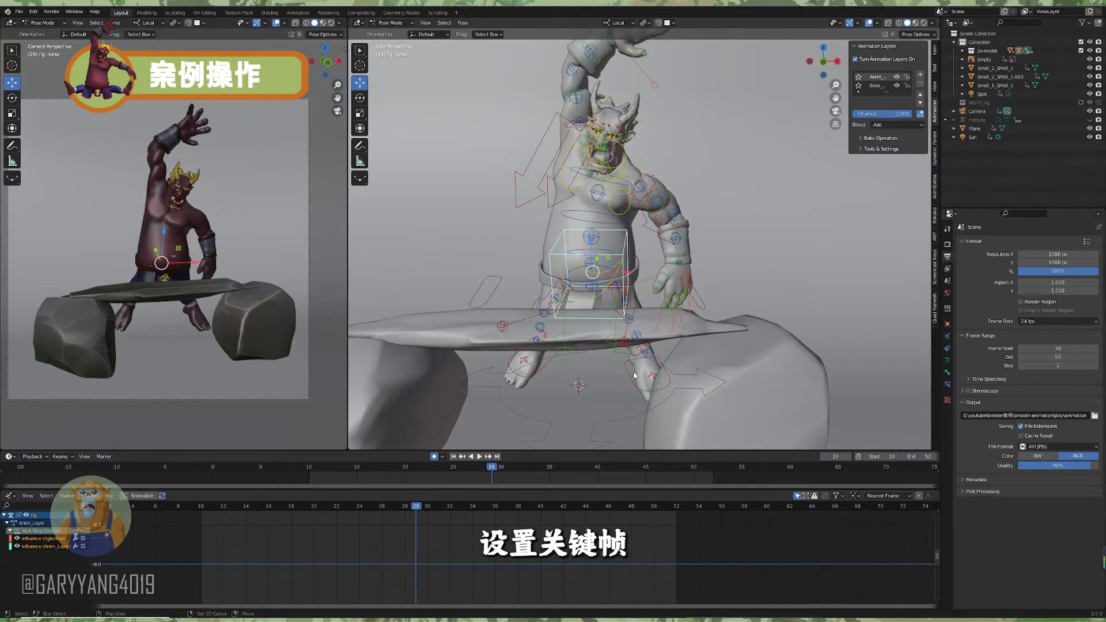
# Add both foot controls to the torso selection and insert a keyframe for all three at frame 25.
pyautogui.keyDown('shift'); pyautogui.click(540, 369); pyautogui.keyUp('shift')
pyautogui.keyDown('shift'); pyautogui.click(629, 377); pyautogui.keyUp('shift')
pyautogui.press('space')
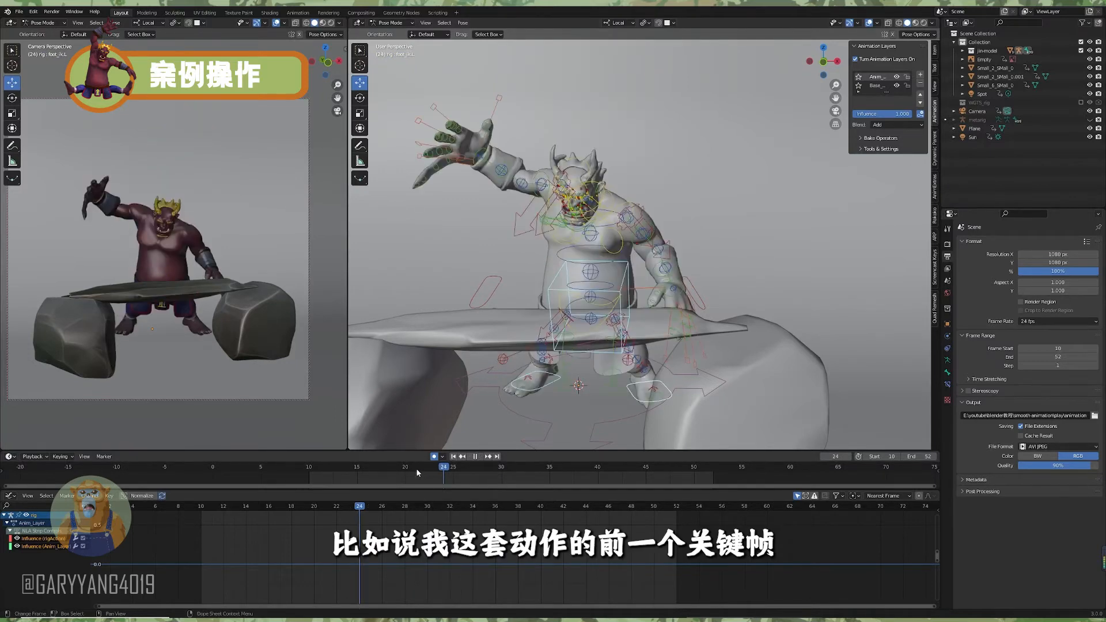
pyautogui.moveTo(421, 467); pyautogui.dragTo(451, 470)
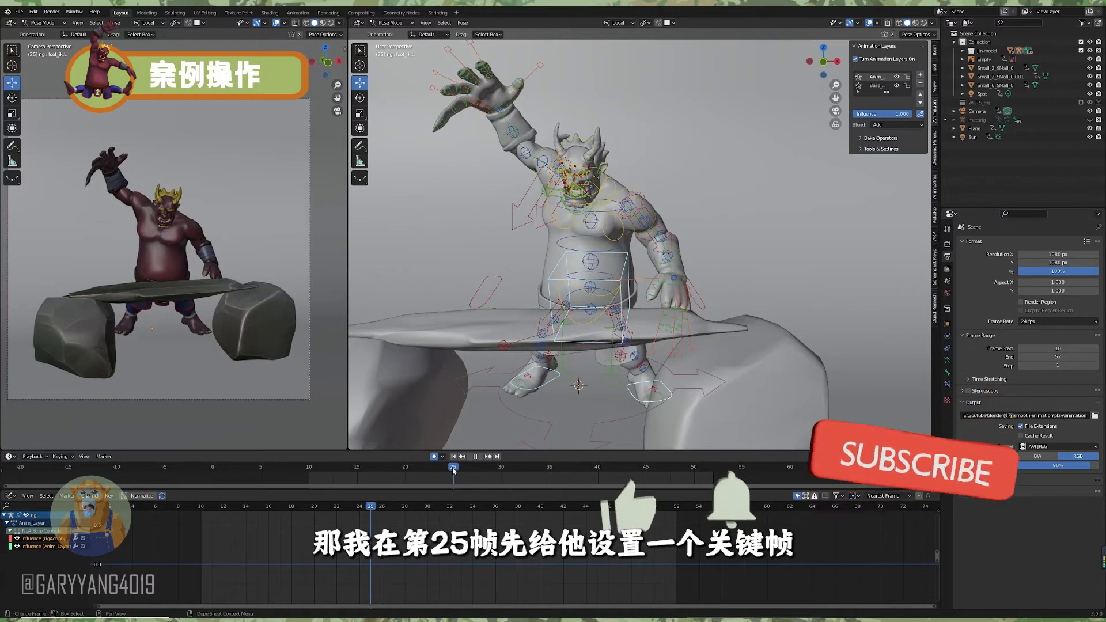
pyautogui.click(614, 343)
pyautogui.press('i')
pyautogui.click(614, 340)
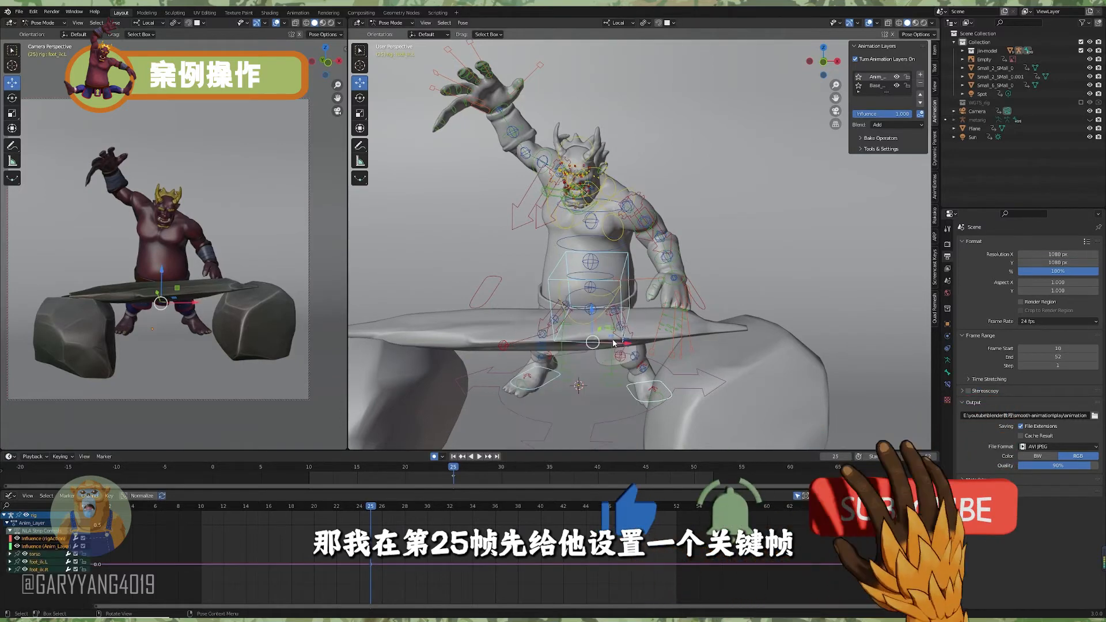
# Insert a second keyframe for the torso and foot controls at frame 36.
pyautogui.moveTo(455, 469); pyautogui.dragTo(559, 467)
pyautogui.press('i')
pyautogui.click(618, 367)
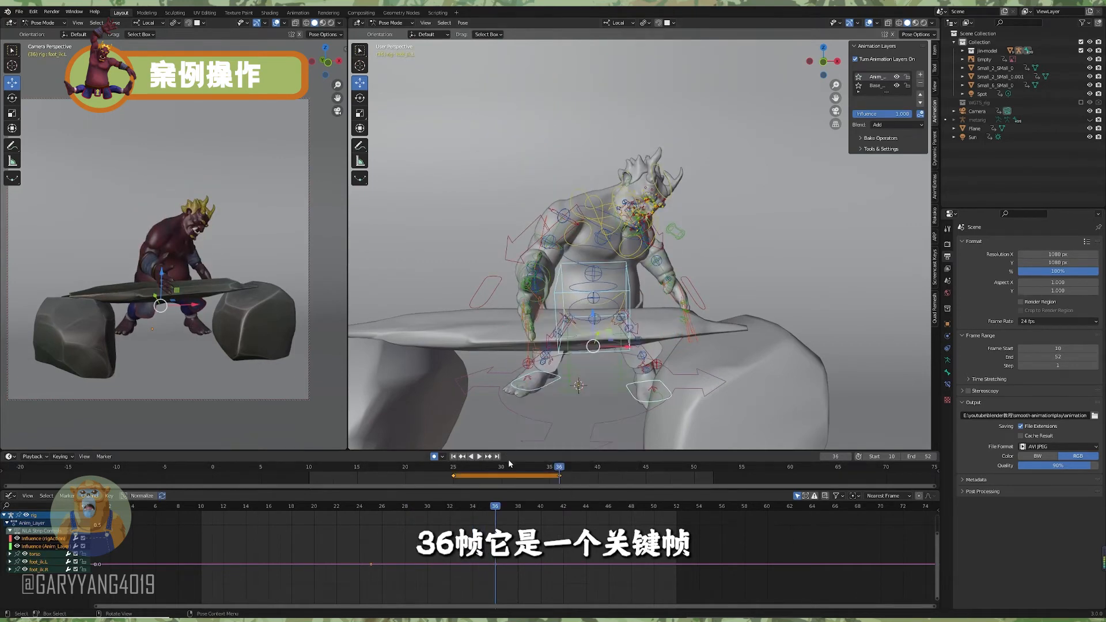
# At frame 30, between the two locking keyframes, raise the torso and both foot controls together.
pyautogui.click(453, 469)
pyautogui.press('space')
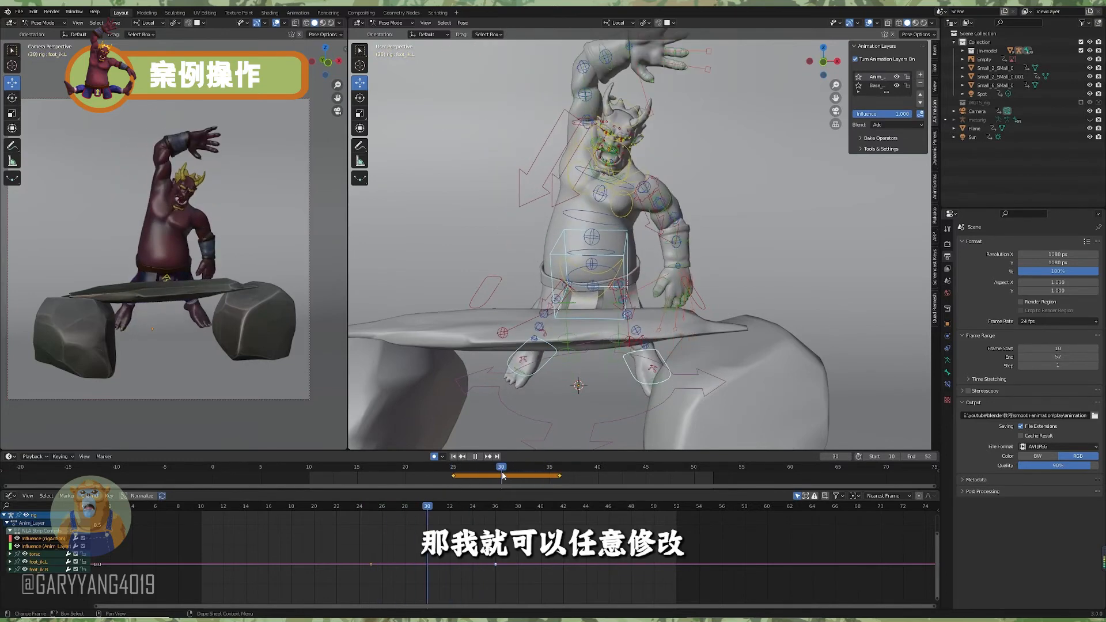
pyautogui.press('space')
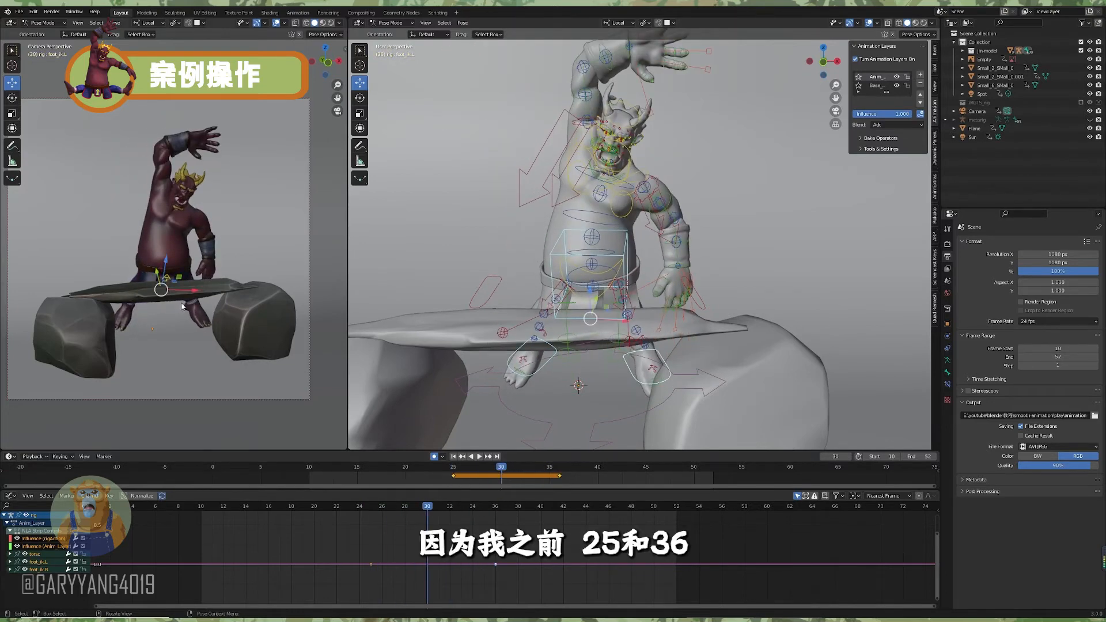
pyautogui.click(454, 469)
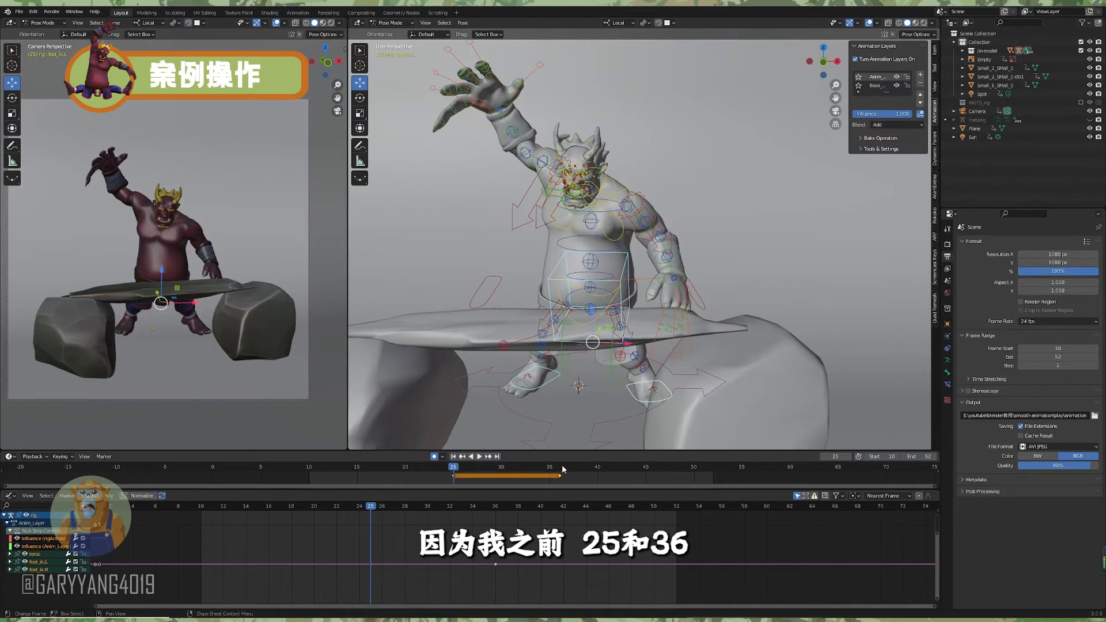
pyautogui.click(563, 470)
pyautogui.click(454, 468)
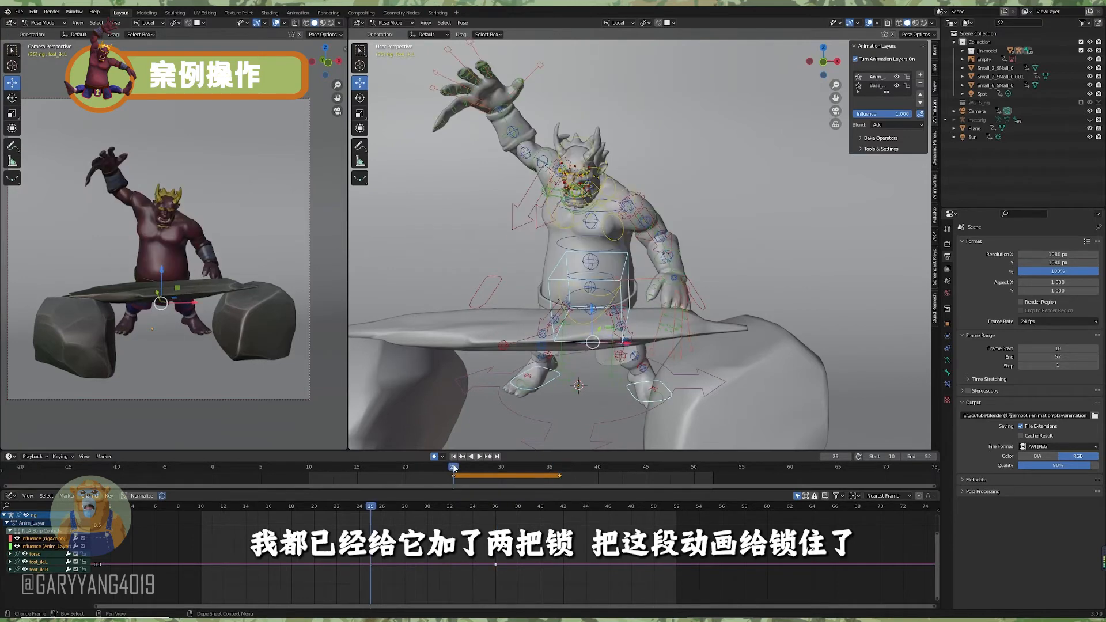
pyautogui.click(503, 468)
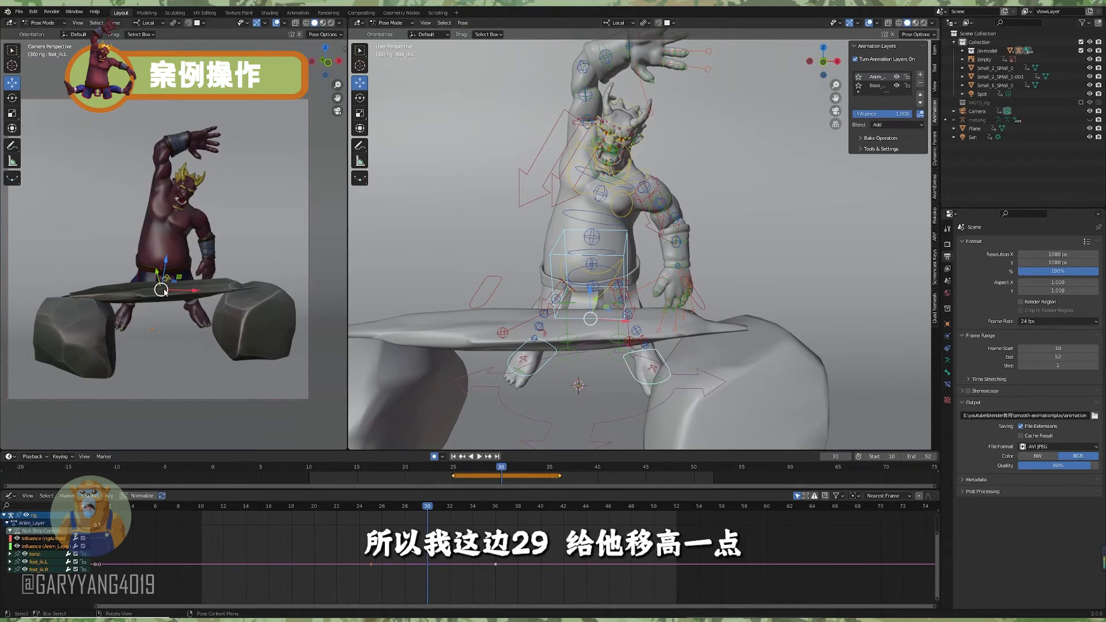
pyautogui.moveTo(161, 289); pyautogui.dragTo(162, 252)
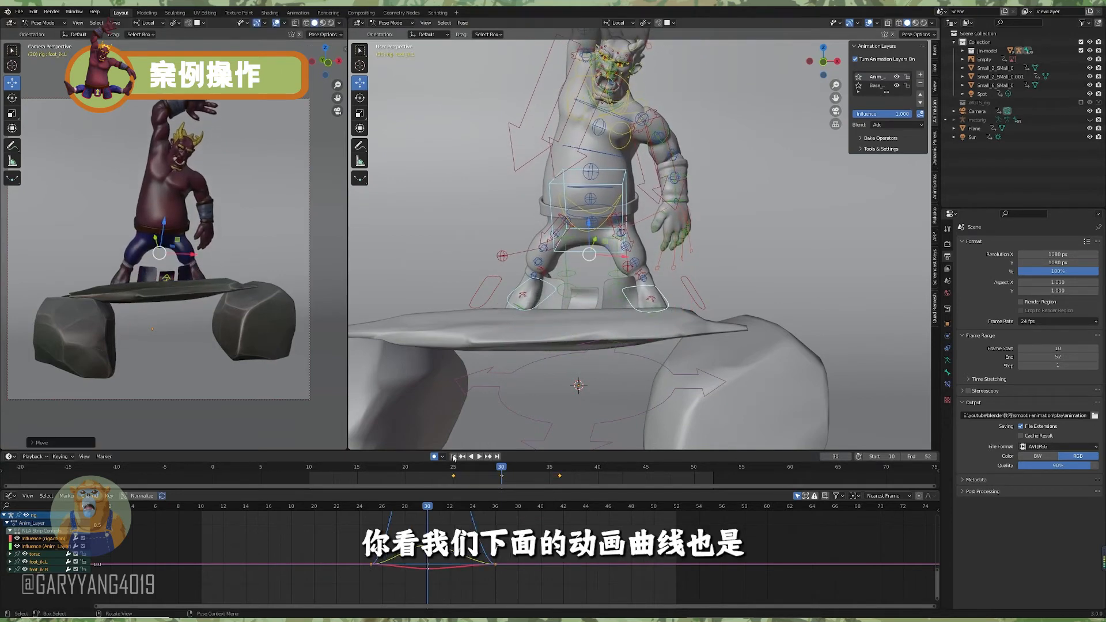
# Examine the new layer's animation curves and review the motion from frame 10 through frames 25, 30 and 36.
pyautogui.keyDown('ctrl'); pyautogui.keyDown('alt'); pyautogui.moveTo(443, 521); pyautogui.dragTo(444, 563); pyautogui.keyUp('alt'); pyautogui.keyUp('ctrl')
pyautogui.keyDown('alt'); pyautogui.moveTo(326, 519); pyautogui.dragTo(323, 551); pyautogui.keyUp('alt')
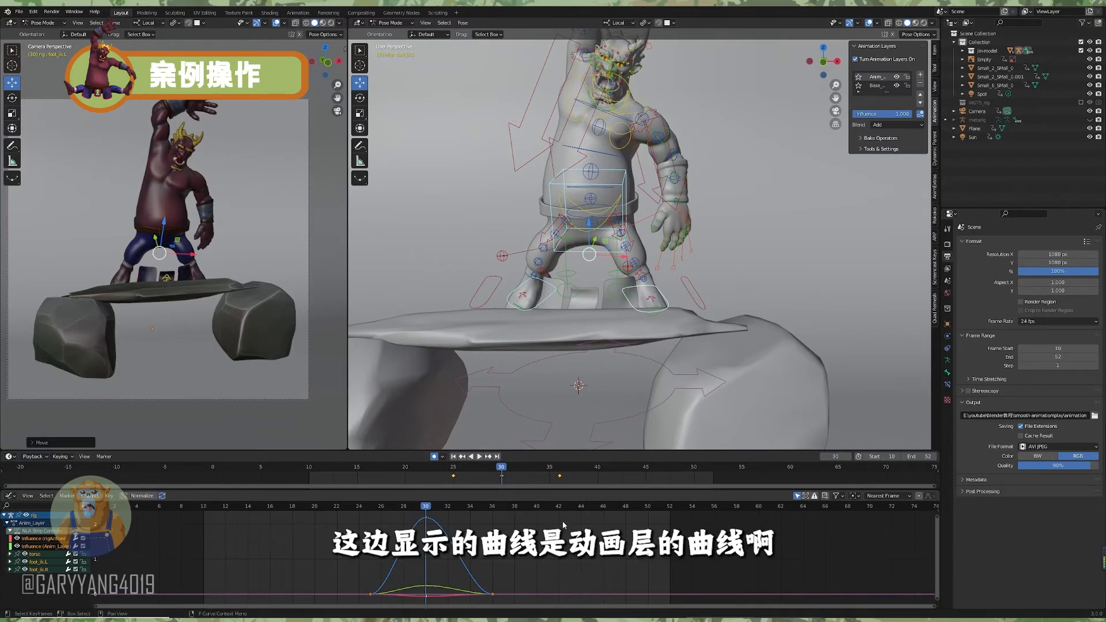
pyautogui.click(310, 468)
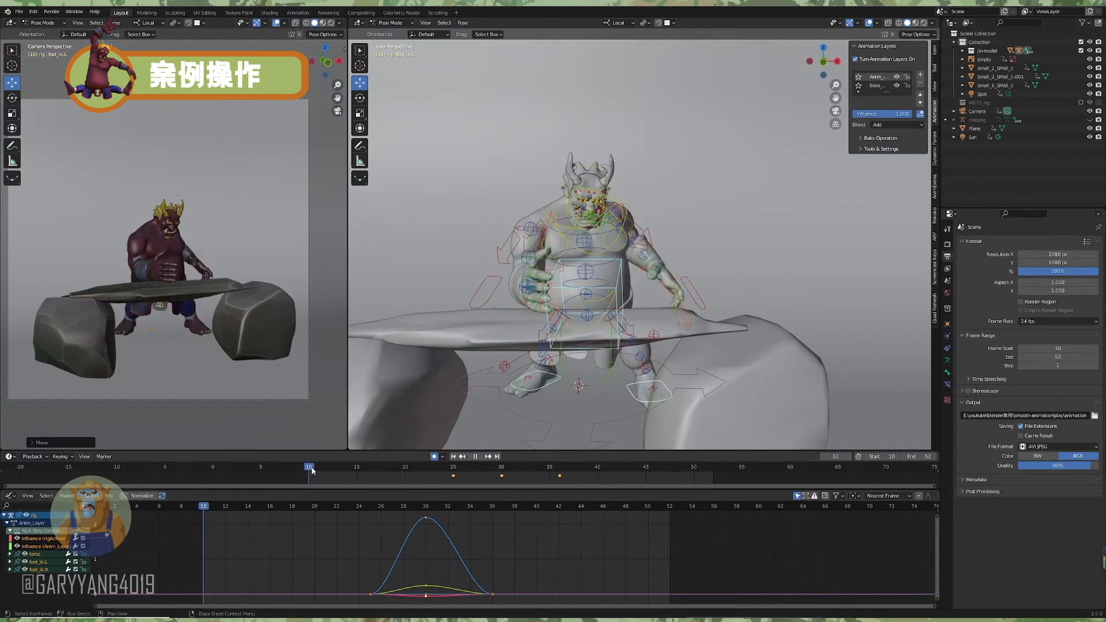
pyautogui.moveTo(310, 468); pyautogui.dragTo(453, 468)
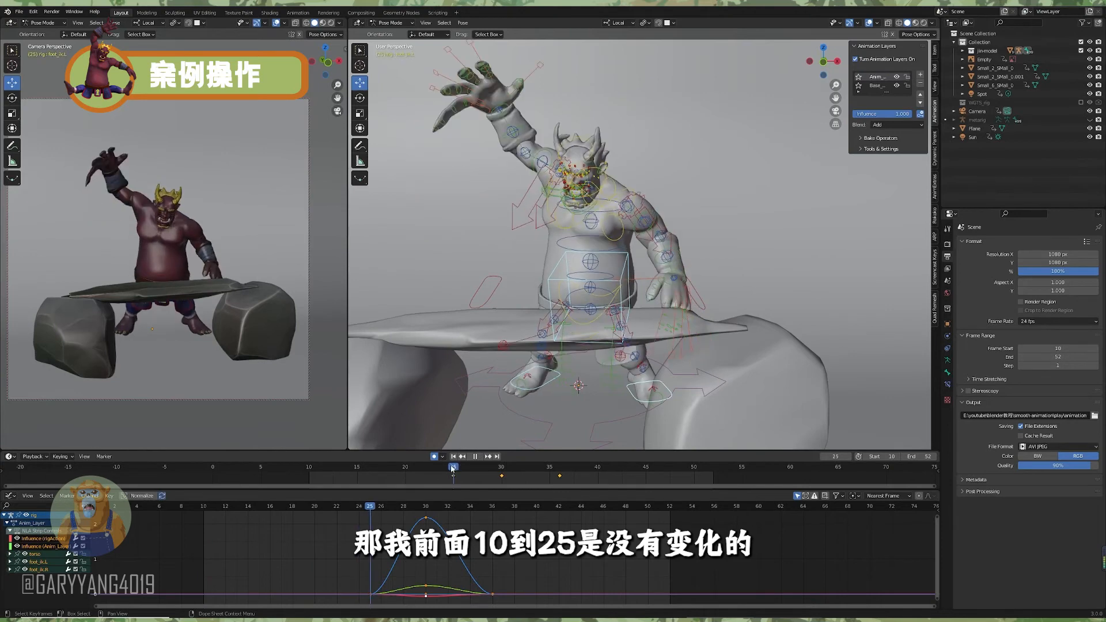
pyautogui.click(310, 468)
pyautogui.press('space')
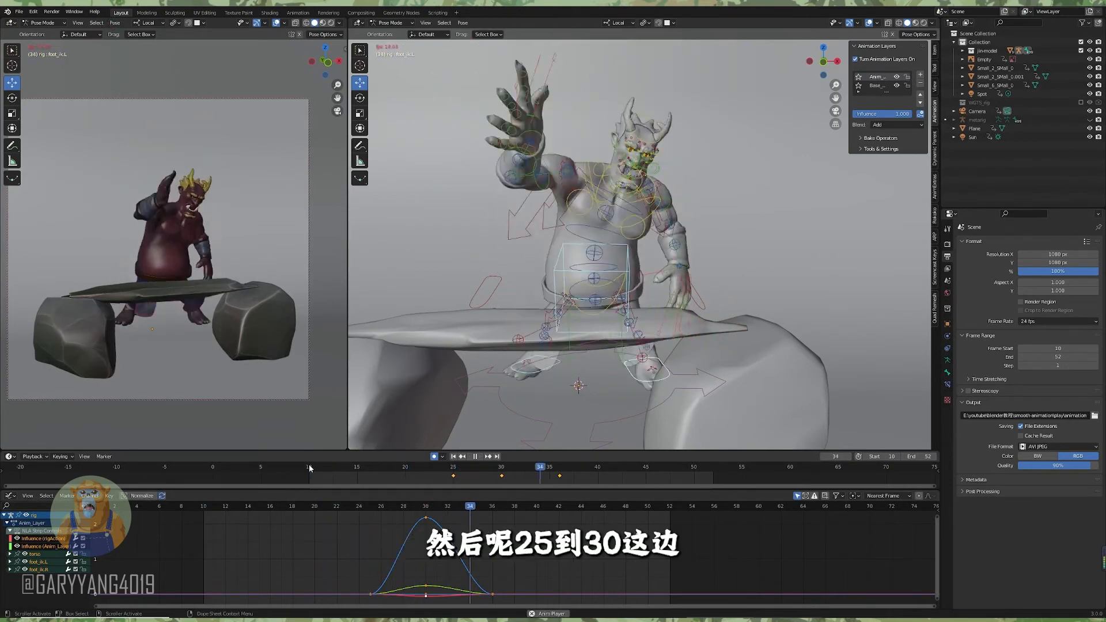
pyautogui.press('space')
pyautogui.moveTo(455, 470); pyautogui.dragTo(502, 470)
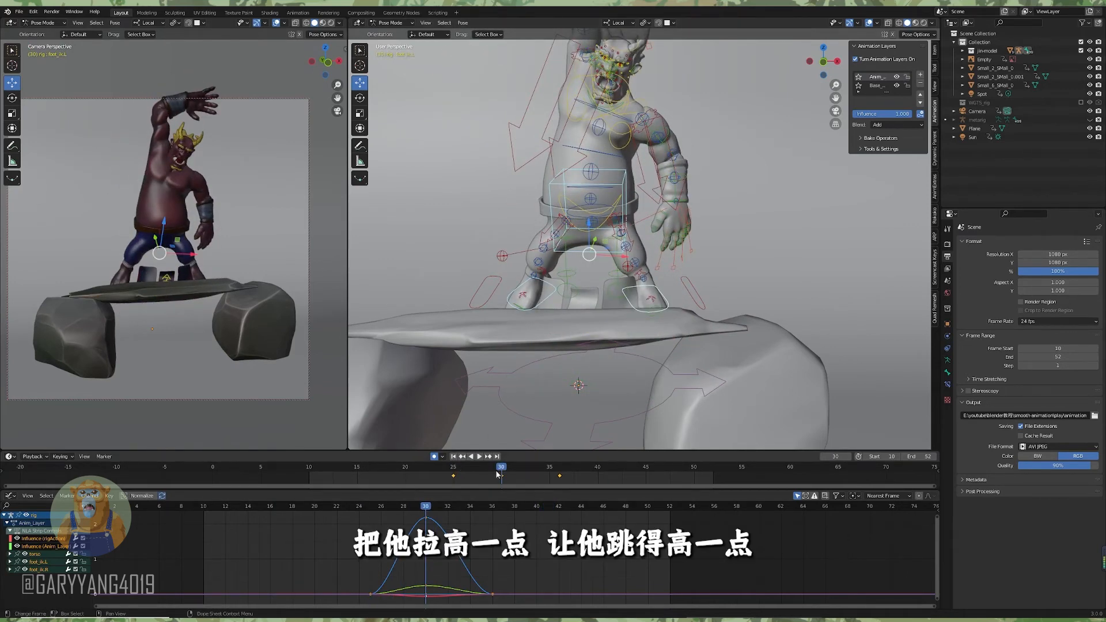
pyautogui.moveTo(505, 470); pyautogui.dragTo(562, 473)
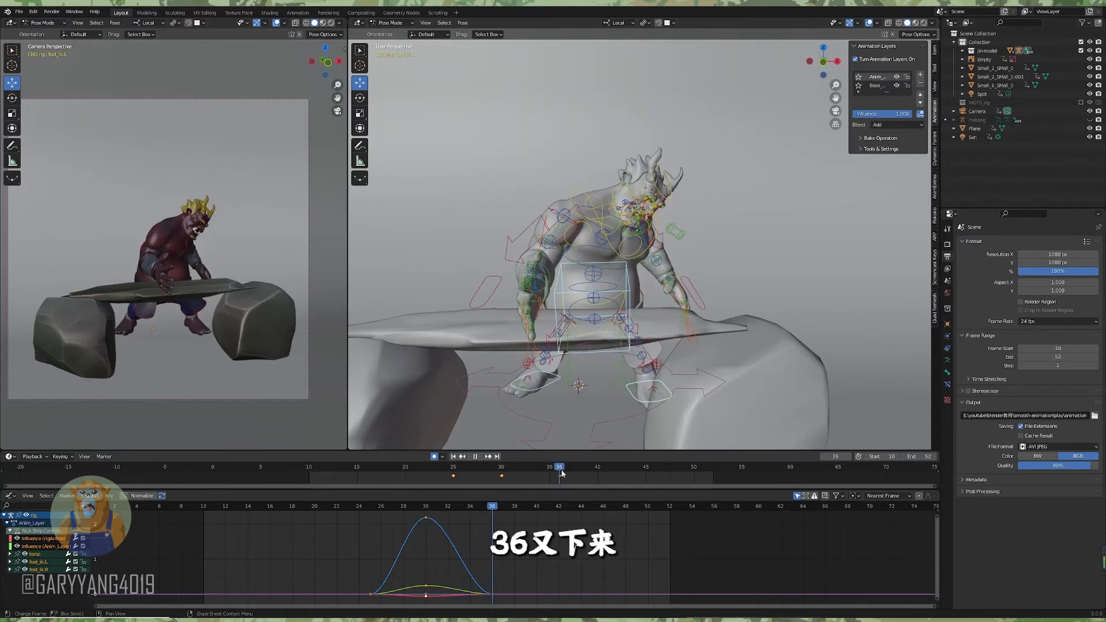
# At frame 28, raise both foot controls and spread them outward above the slab, and undo the trial move of the left knee target.
pyautogui.click(461, 468)
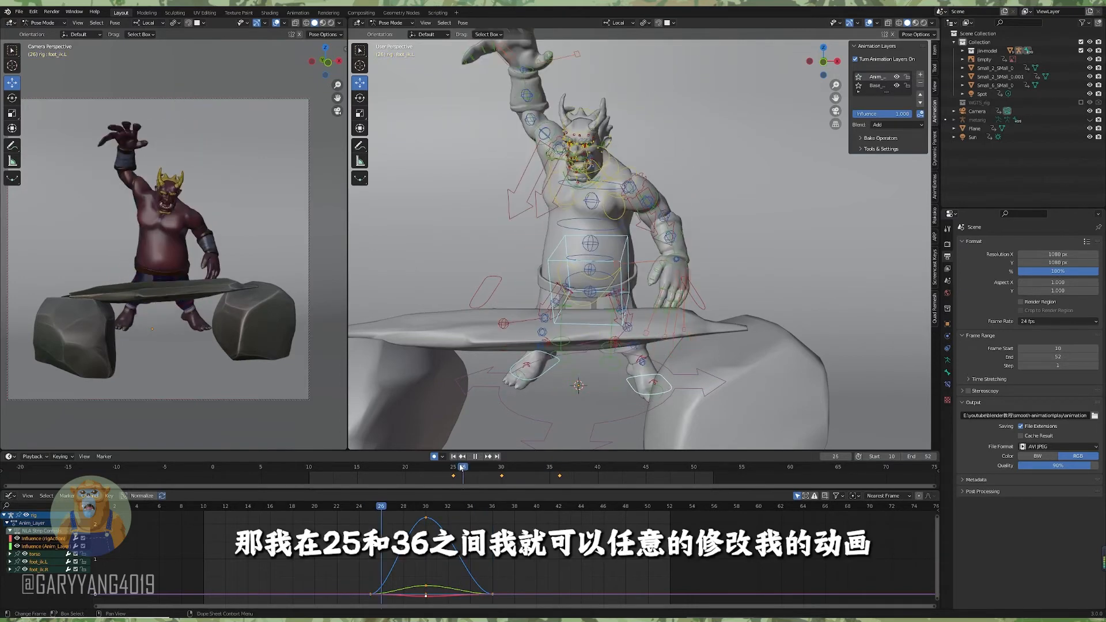
pyautogui.moveTo(461, 468)
pyautogui.mouseDown()
pyautogui.moveTo(541, 469)
pyautogui.moveTo(464, 469)
pyautogui.moveTo(482, 471)
pyautogui.mouseUp()
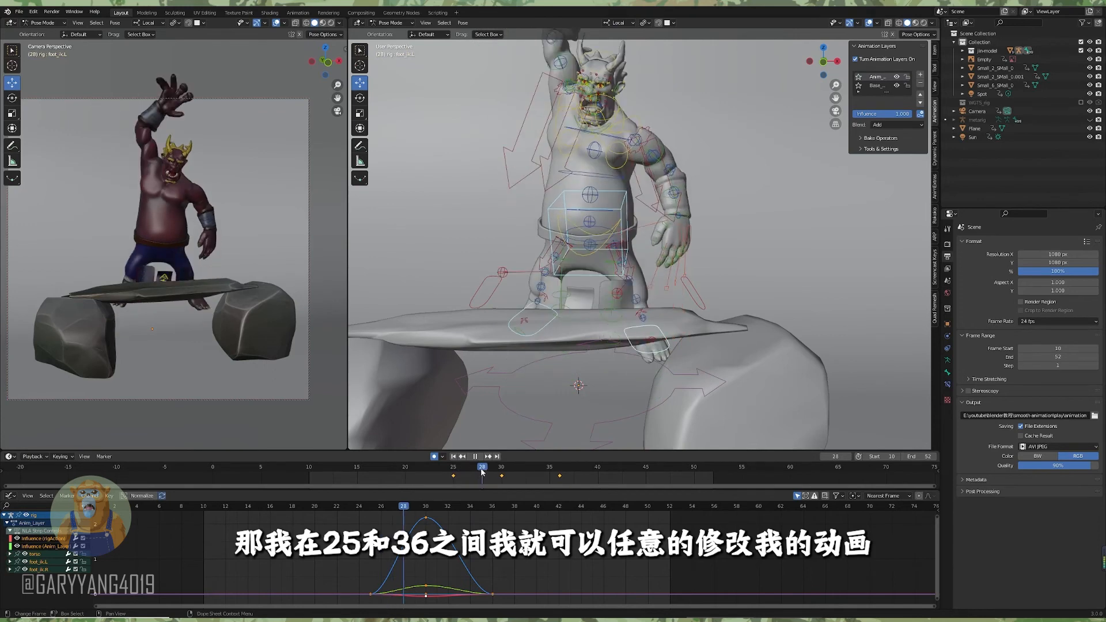
pyautogui.click(546, 327)
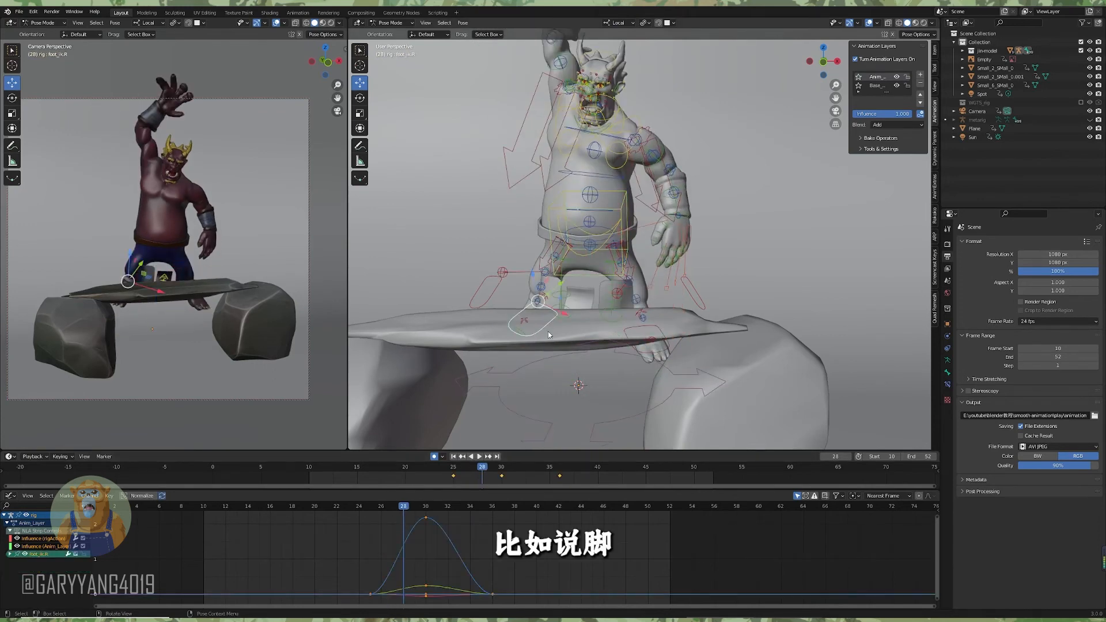
pyautogui.moveTo(538, 299); pyautogui.dragTo(533, 277)
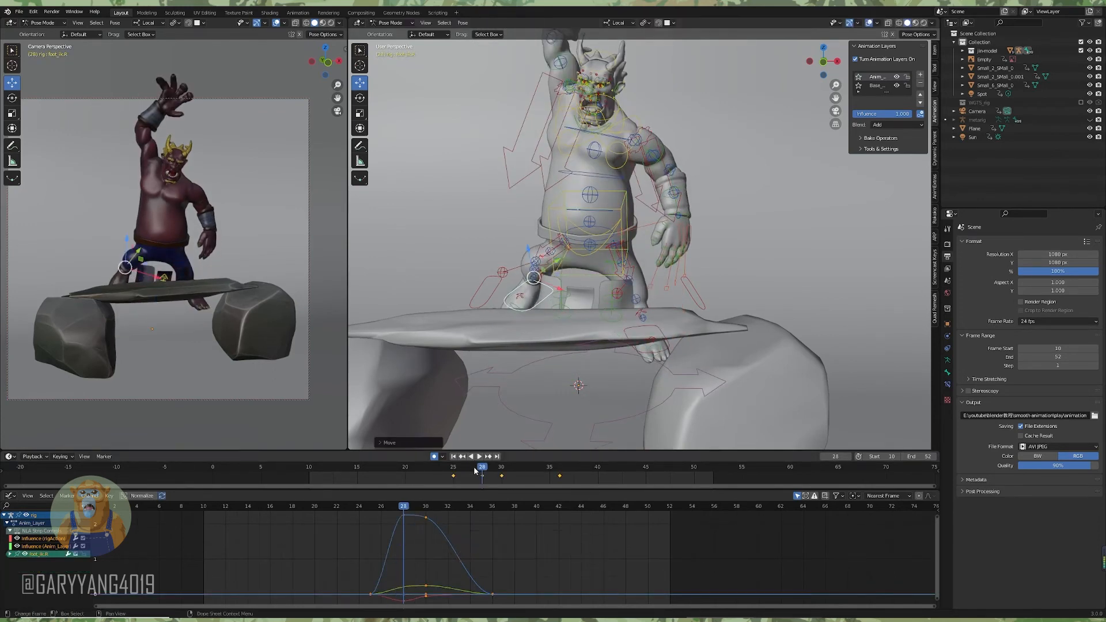
pyautogui.click(654, 329)
pyautogui.moveTo(655, 330); pyautogui.dragTo(646, 269)
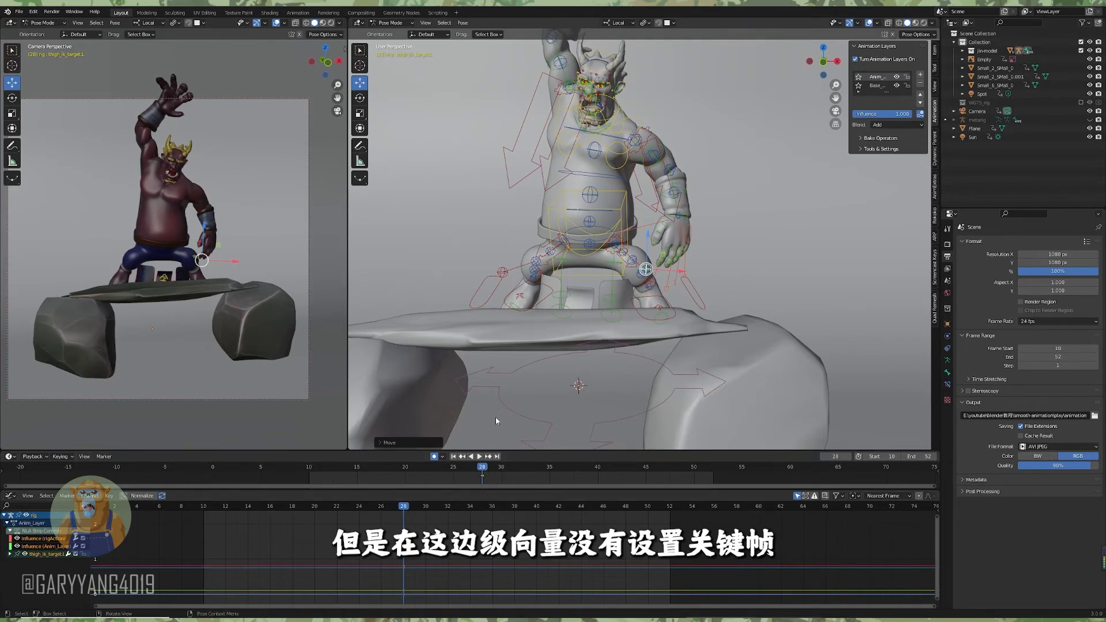
pyautogui.hotkey('ctrl', 'z')
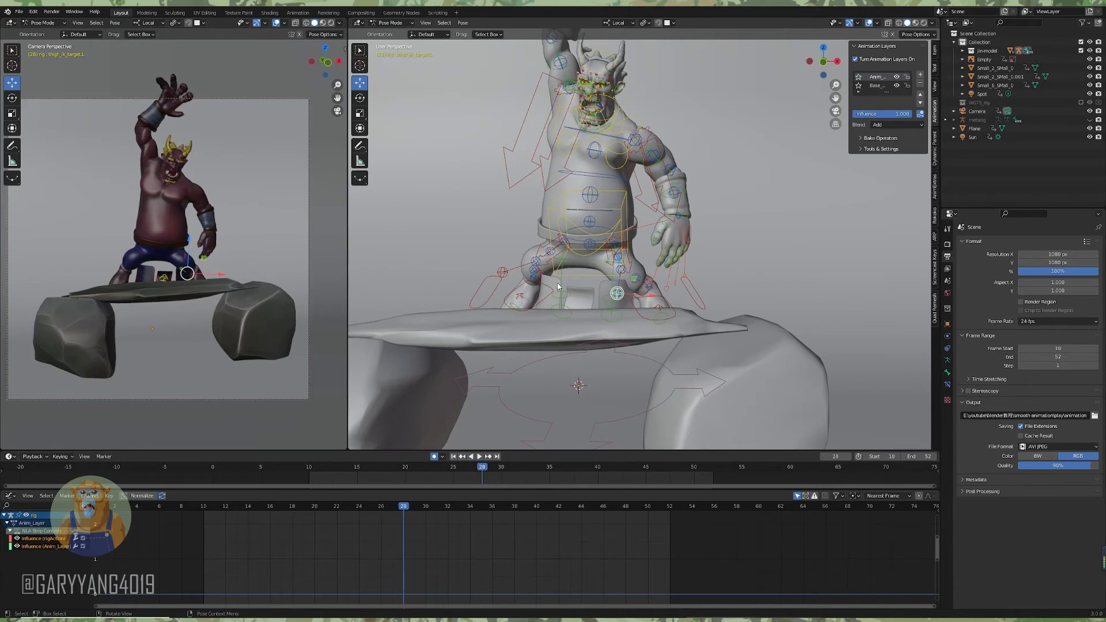
# Insert locking keyframes for the left foot control and left knee target at frames 25 and 36, and check the knee target at frame 30.
pyautogui.click(632, 309)
pyautogui.click(452, 467)
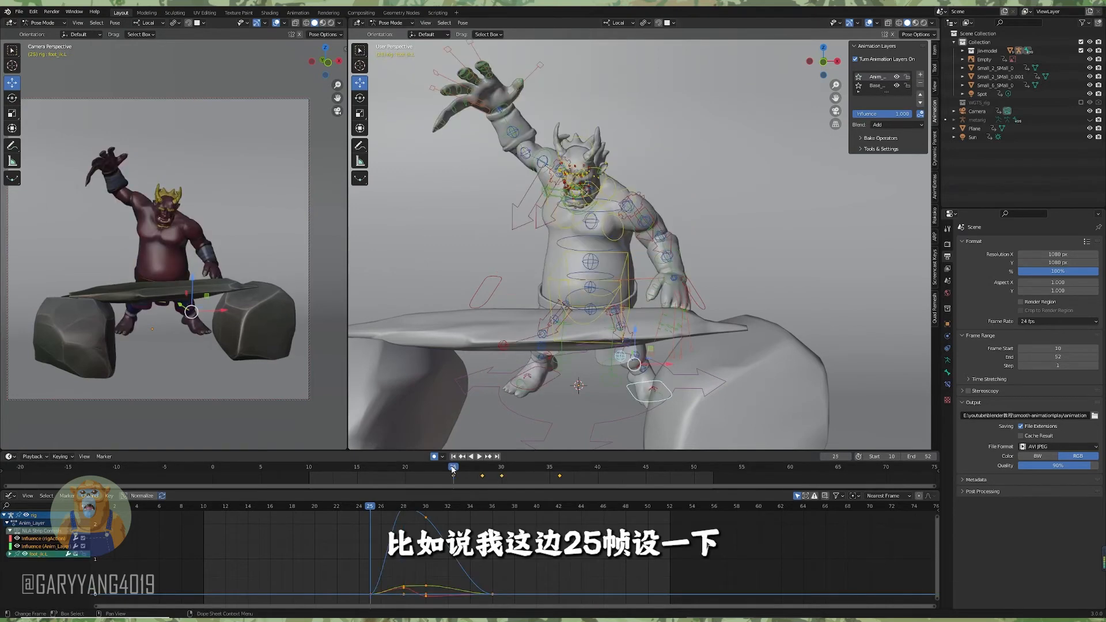
pyautogui.press('i')
pyautogui.click(591, 323)
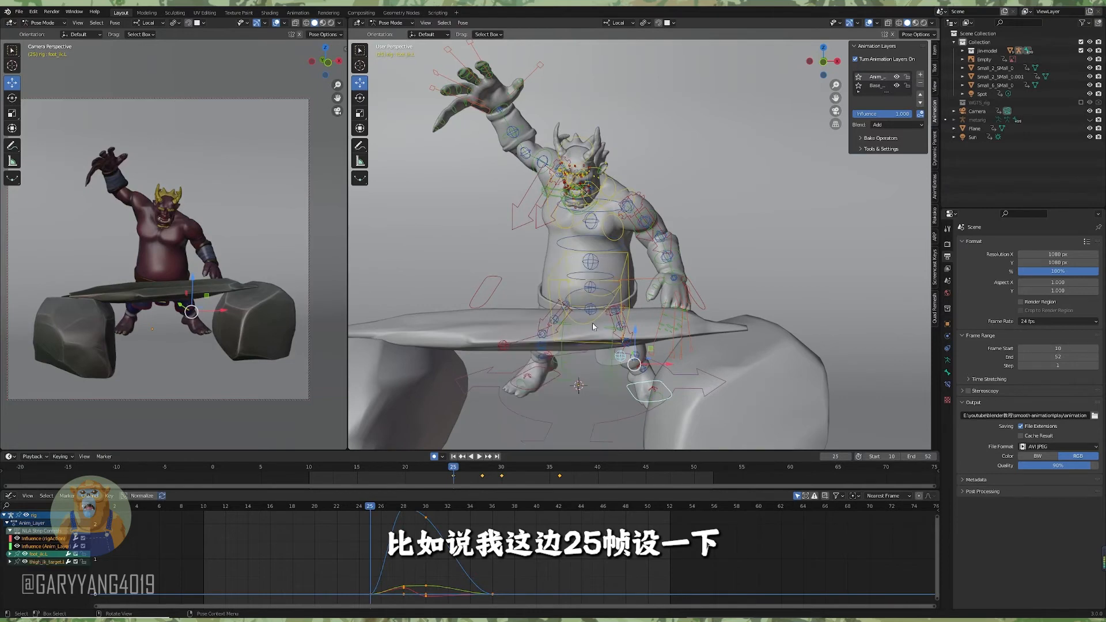
pyautogui.click(557, 469)
pyautogui.press('i')
pyautogui.click(545, 435)
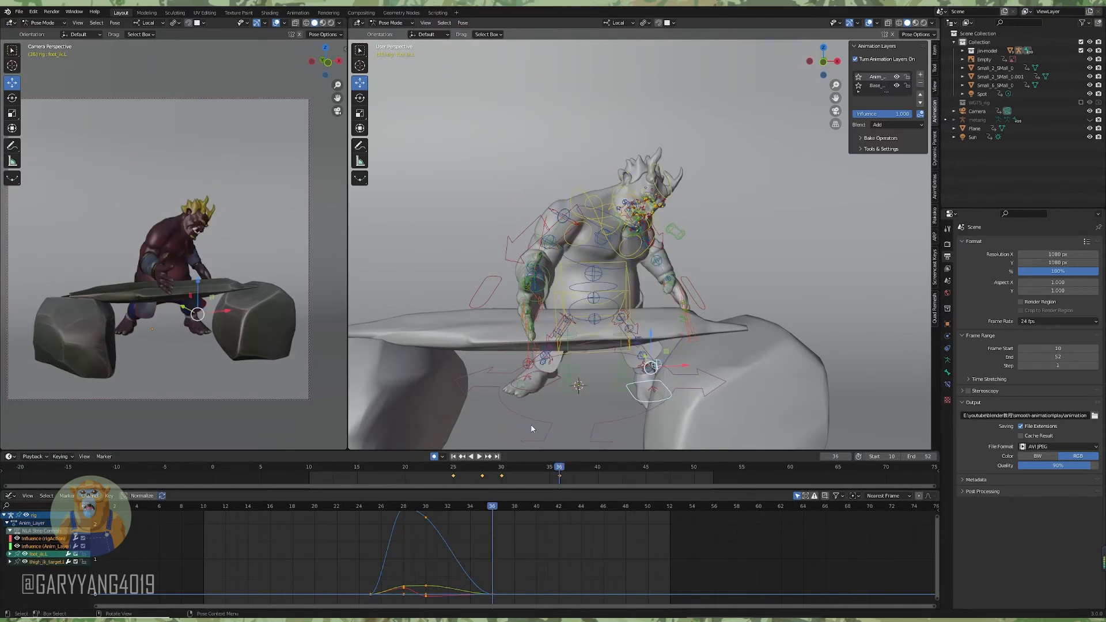
pyautogui.click(500, 471)
pyautogui.click(640, 275)
pyautogui.click(624, 268)
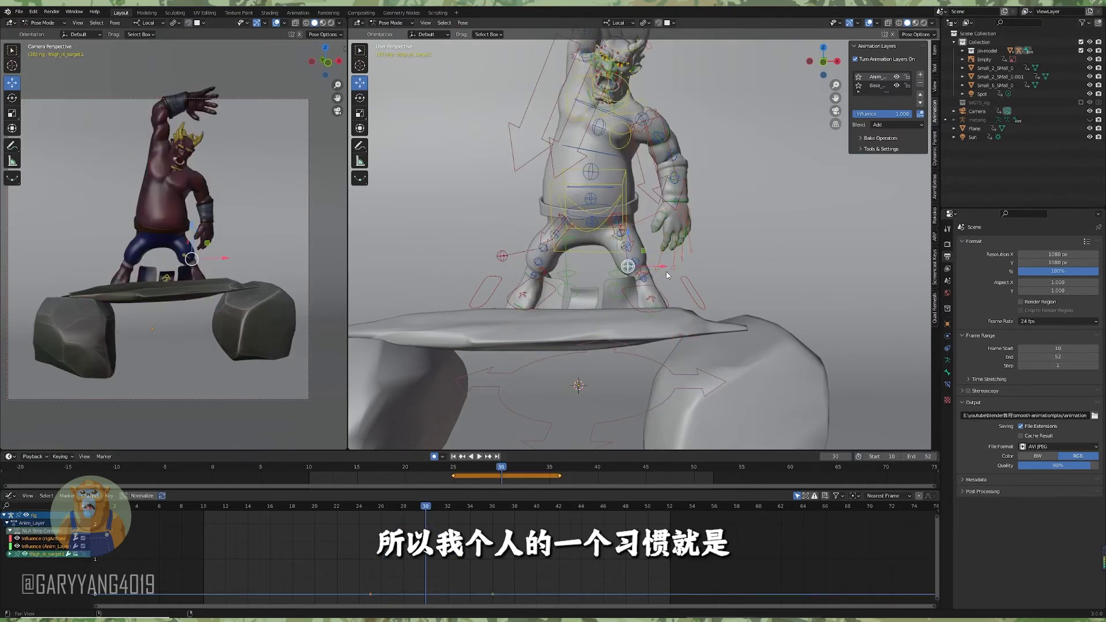
# Select all rig controls and insert Location, Rotation & Scale keyframes for them at frames 25 and 36.
pyautogui.click(455, 471)
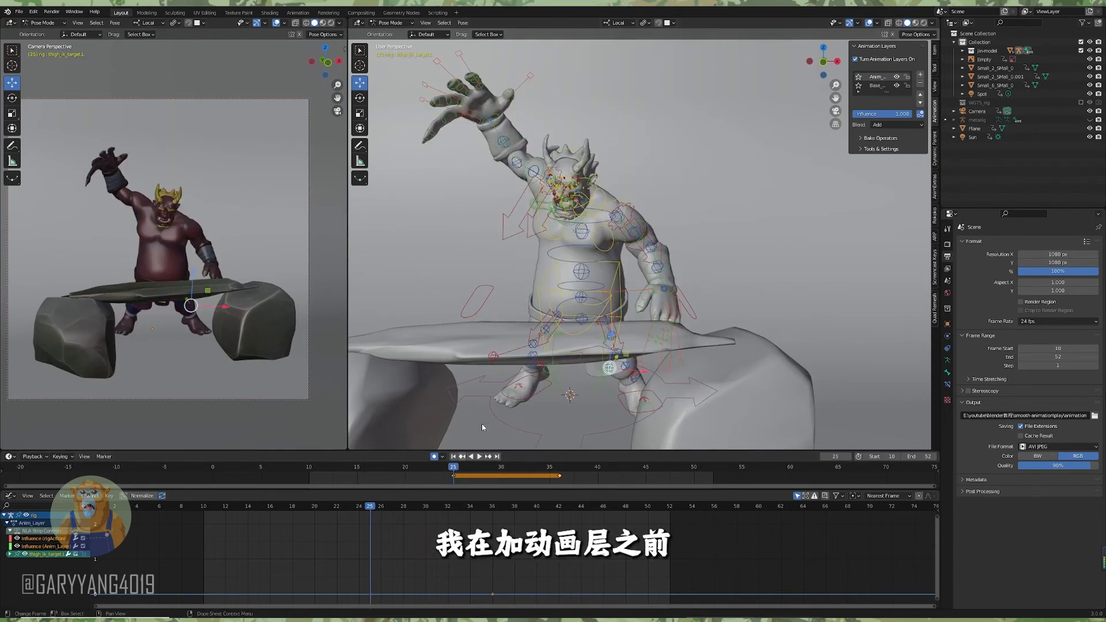
pyautogui.press('a')
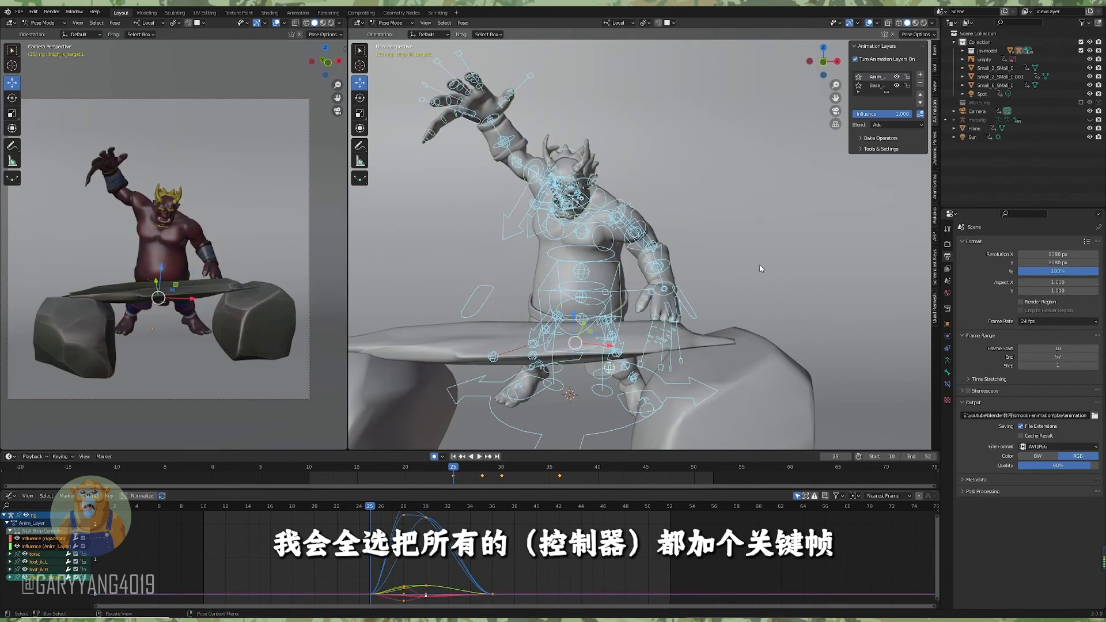
pyautogui.press('i')
pyautogui.click(760, 267)
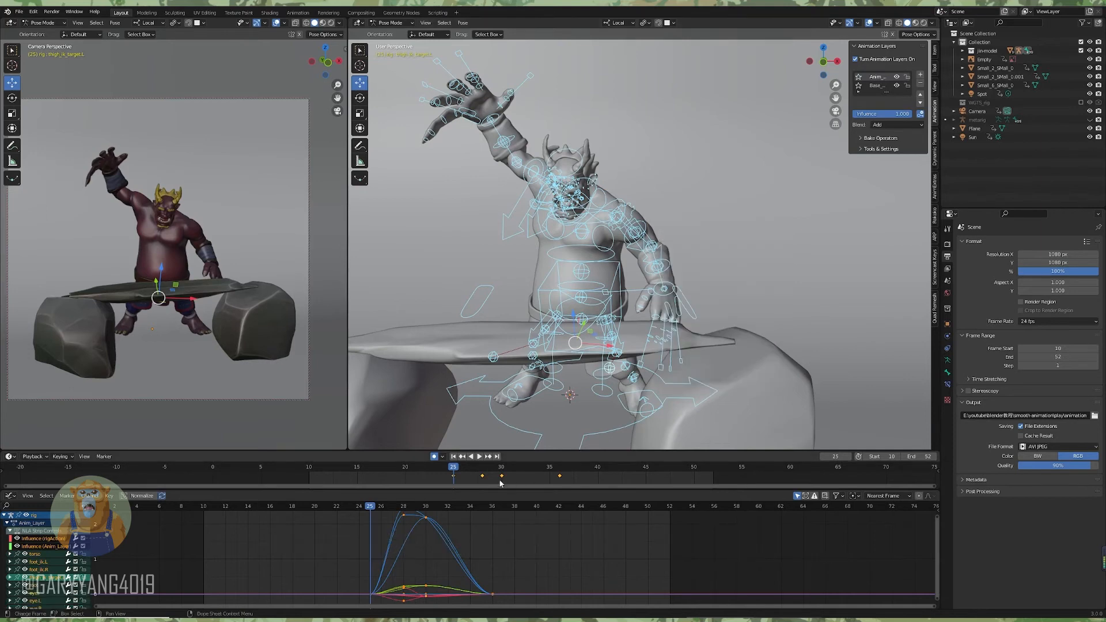
pyautogui.click(559, 471)
pyautogui.press('i')
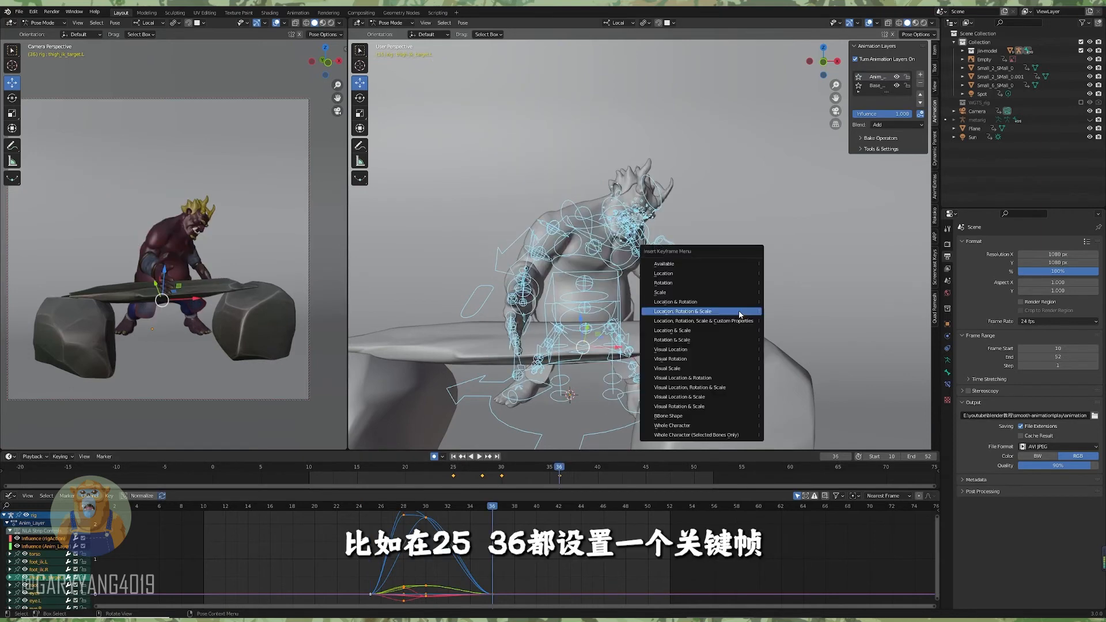
pyautogui.click(740, 314)
pyautogui.click(807, 251)
# At frame 30, move the left knee target outward and upward on the new layer.
pyautogui.click(500, 470)
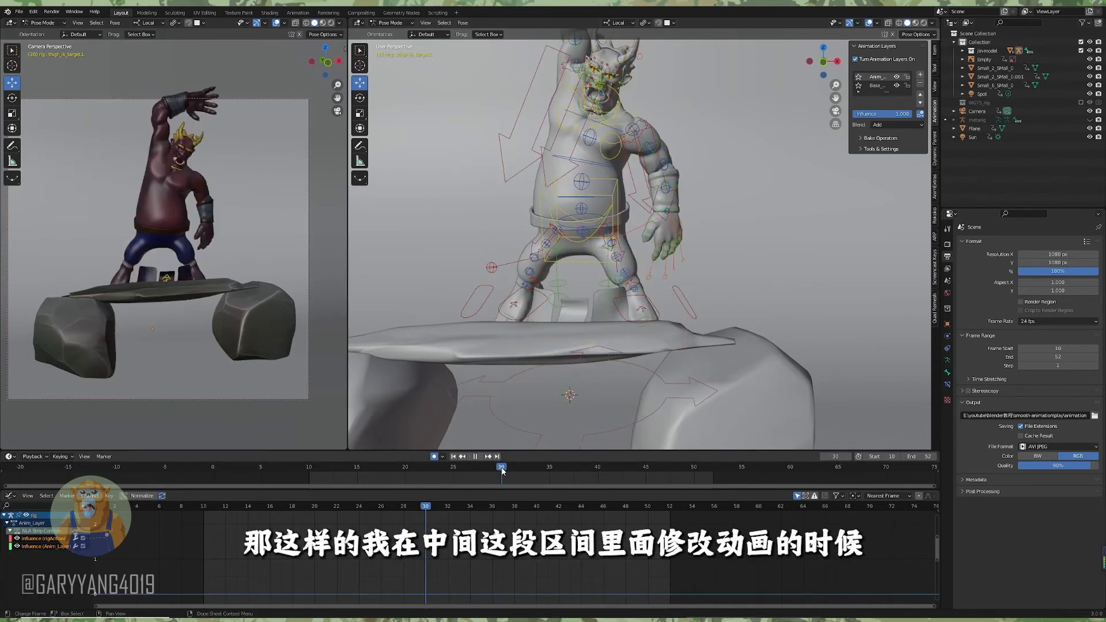
pyautogui.click(616, 210)
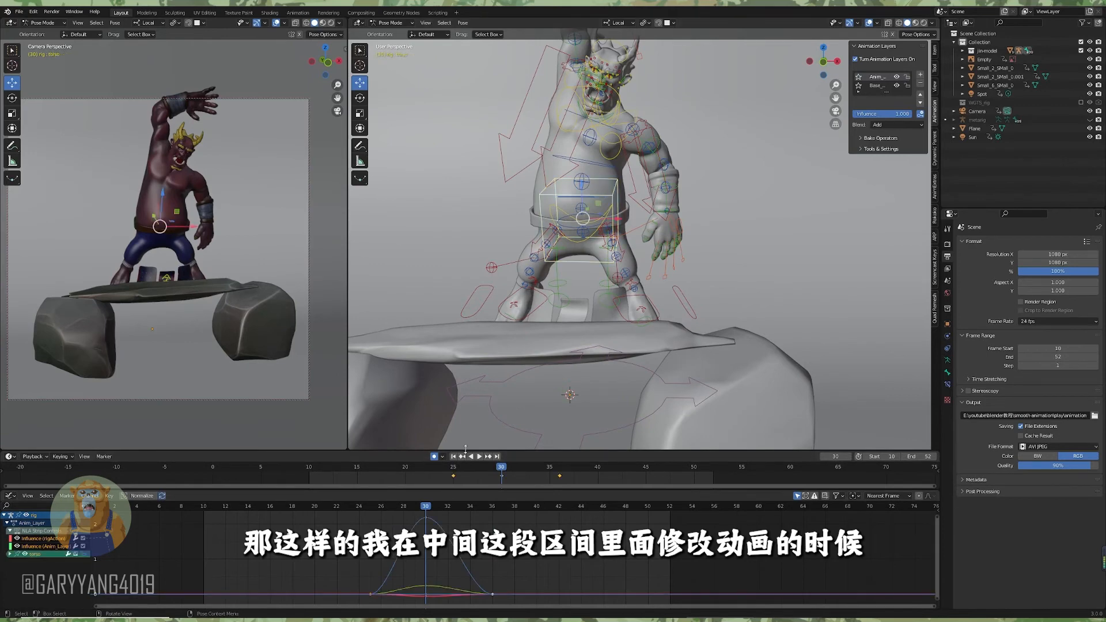
pyautogui.click(616, 279)
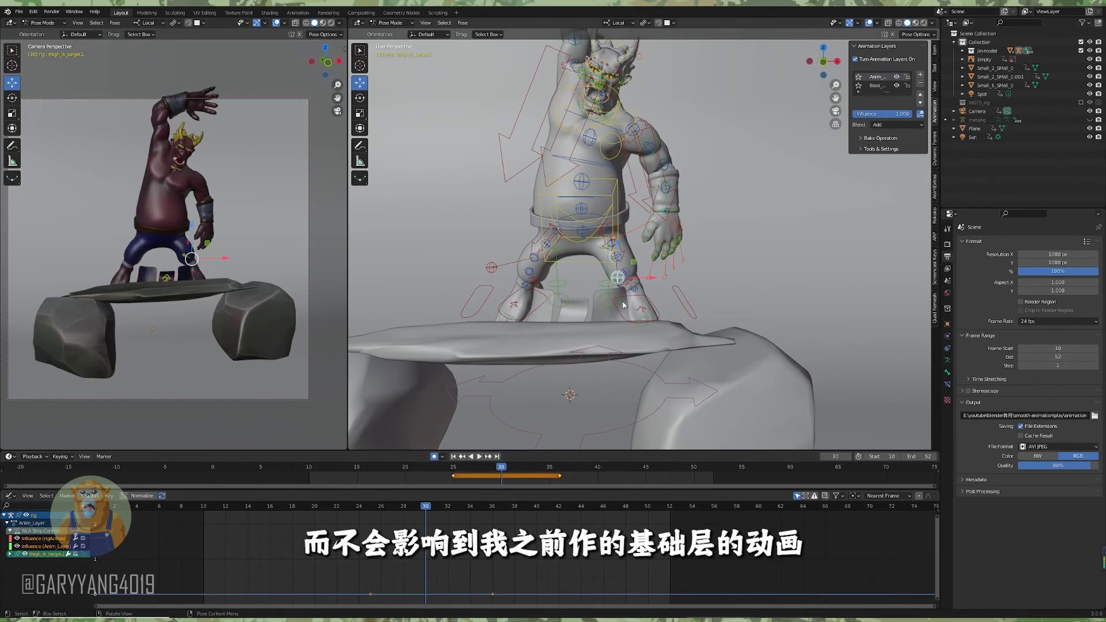
pyautogui.moveTo(617, 278); pyautogui.dragTo(651, 256)
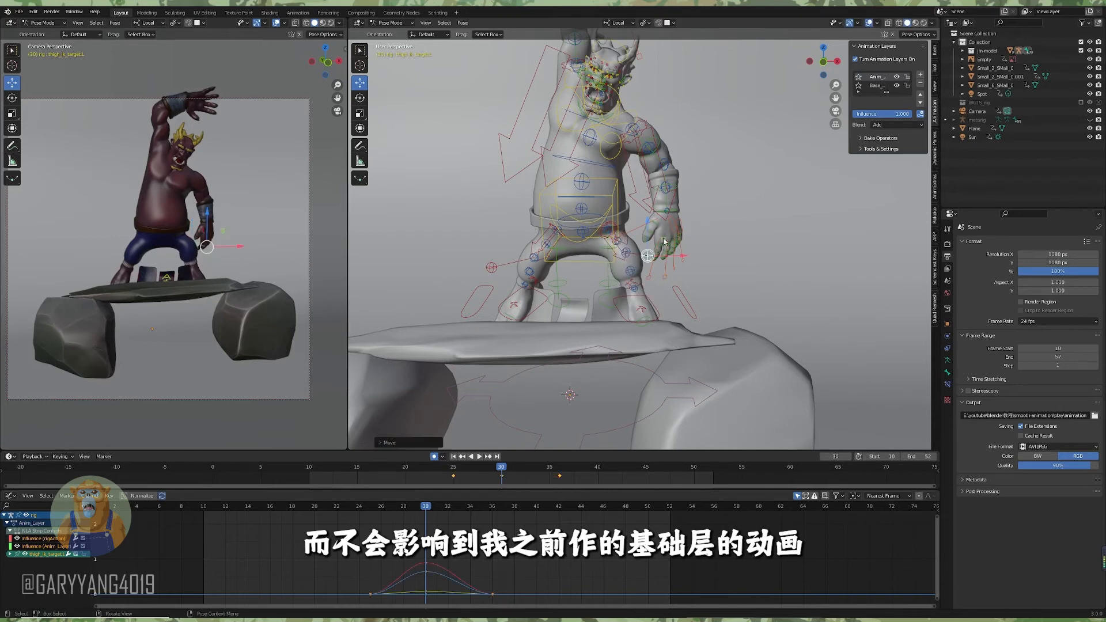
# At frame 28, reposition the left foot control as seen from the monster's side.
pyautogui.moveTo(635, 275); pyautogui.dragTo(630, 304, button='middle')
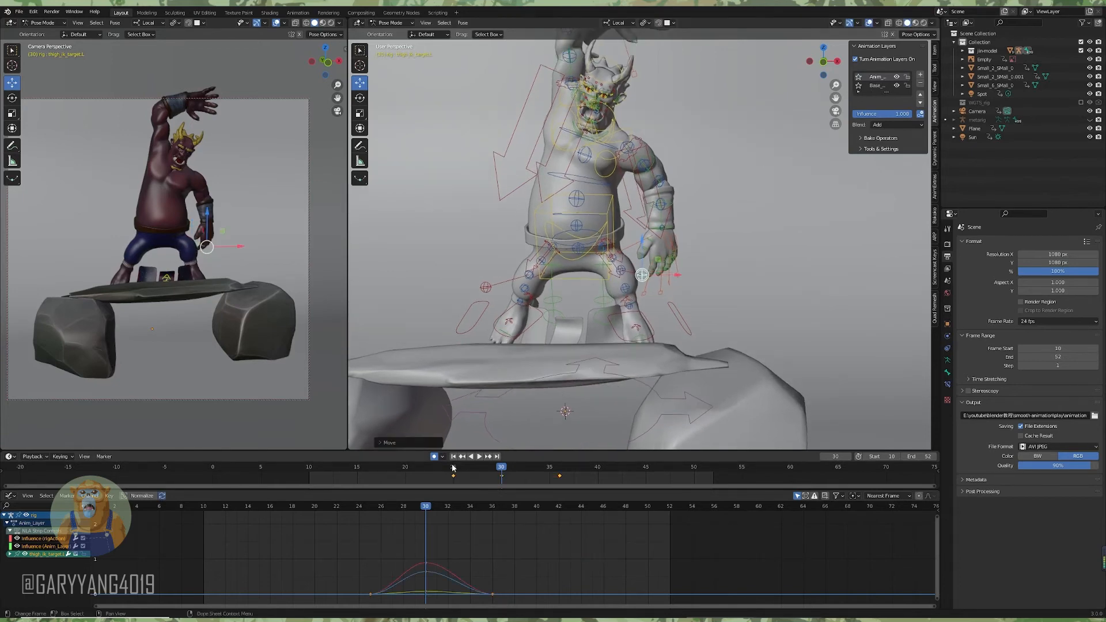
pyautogui.moveTo(454, 468); pyautogui.dragTo(483, 465)
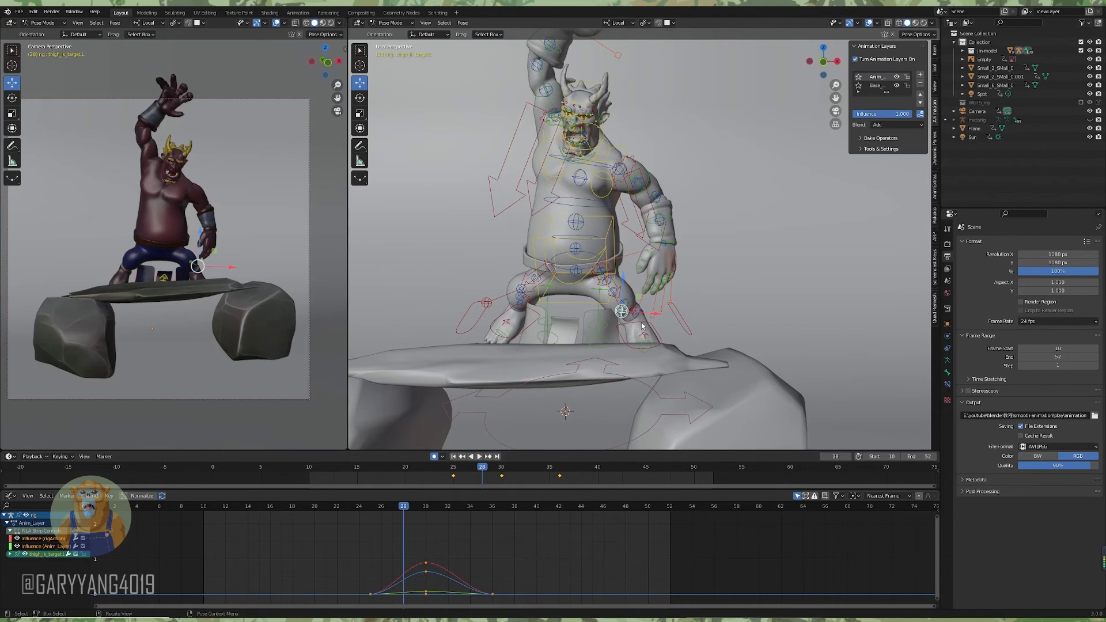
pyautogui.moveTo(679, 330); pyautogui.dragTo(647, 314, button='middle')
pyautogui.click(652, 308)
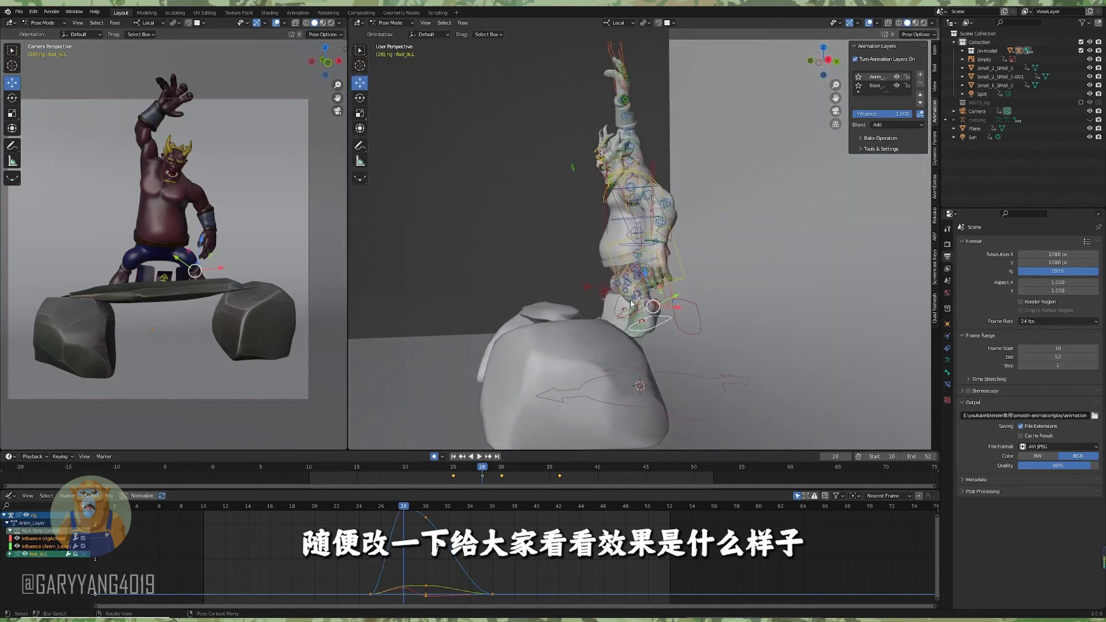
pyautogui.press('g')
pyautogui.click(648, 325)
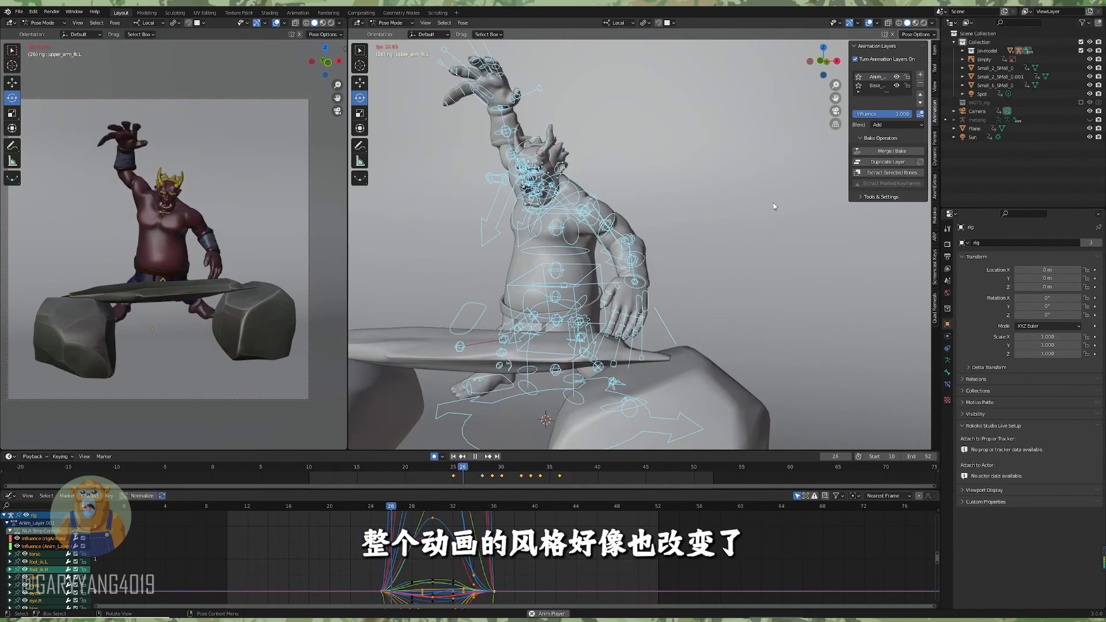
# Stop playback, compare the base and new layers, and merge the new layer down with Smart Bake enabled.
pyautogui.press('space')
pyautogui.click(873, 86)
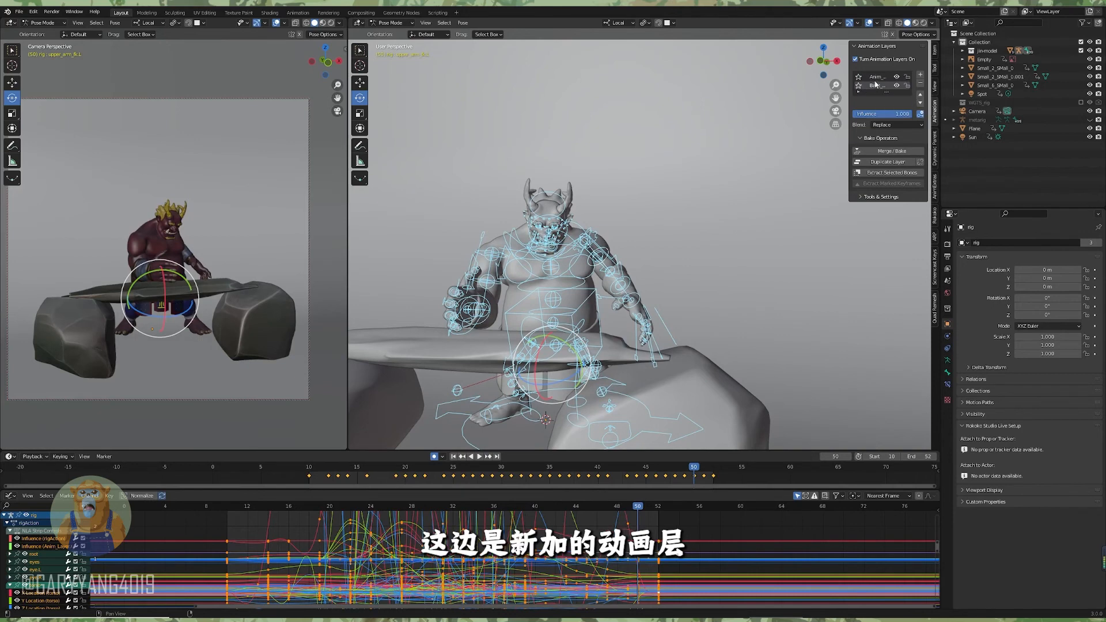
pyautogui.click(875, 78)
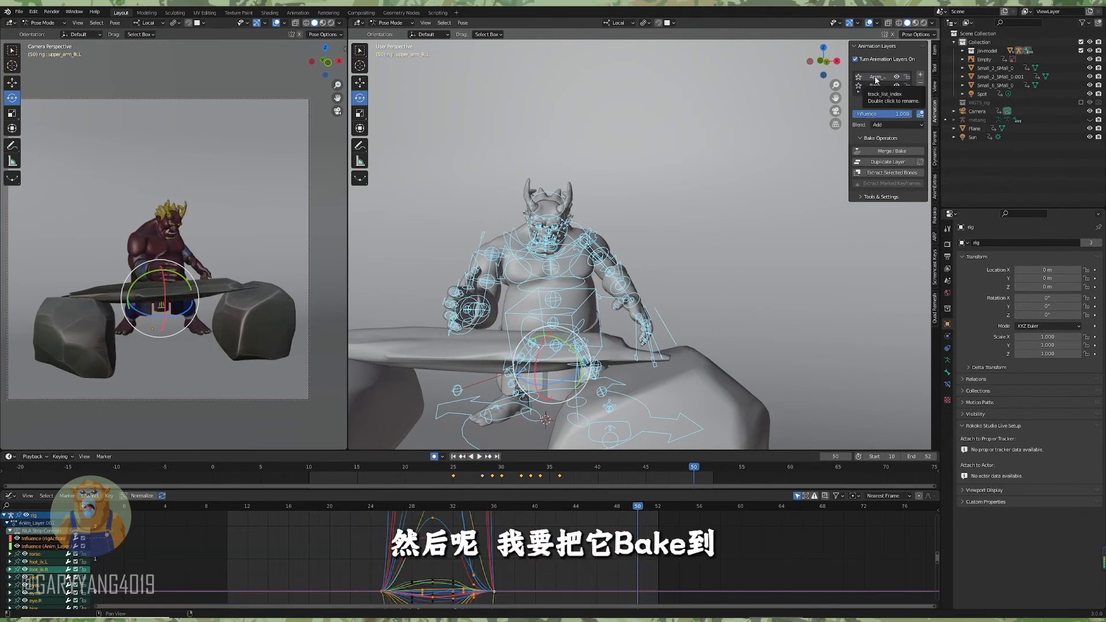
pyautogui.click(876, 151)
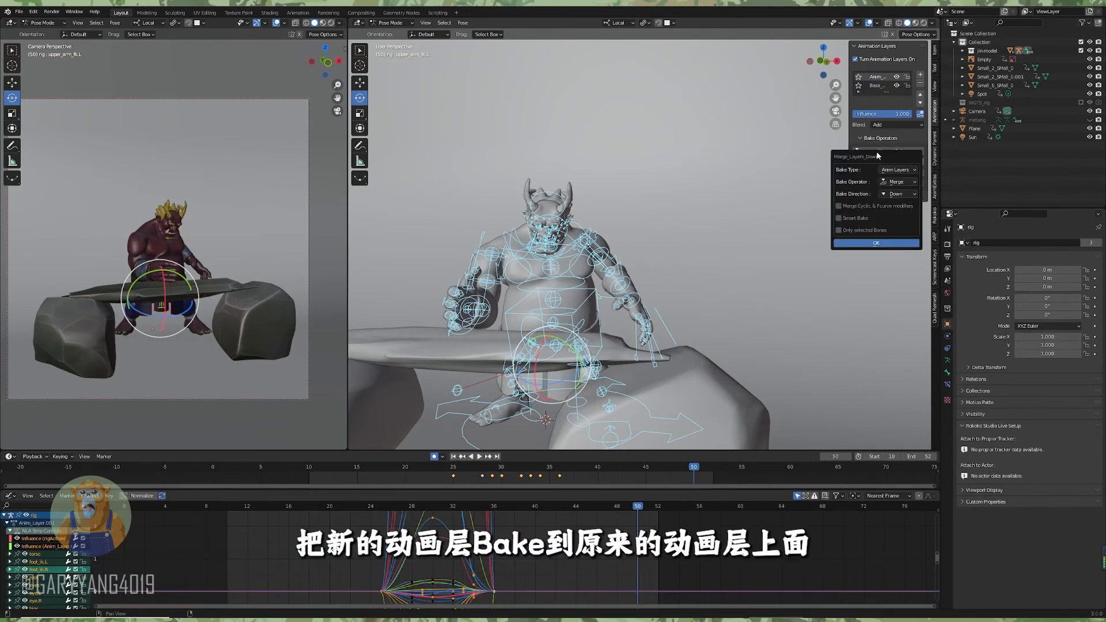
pyautogui.click(844, 219)
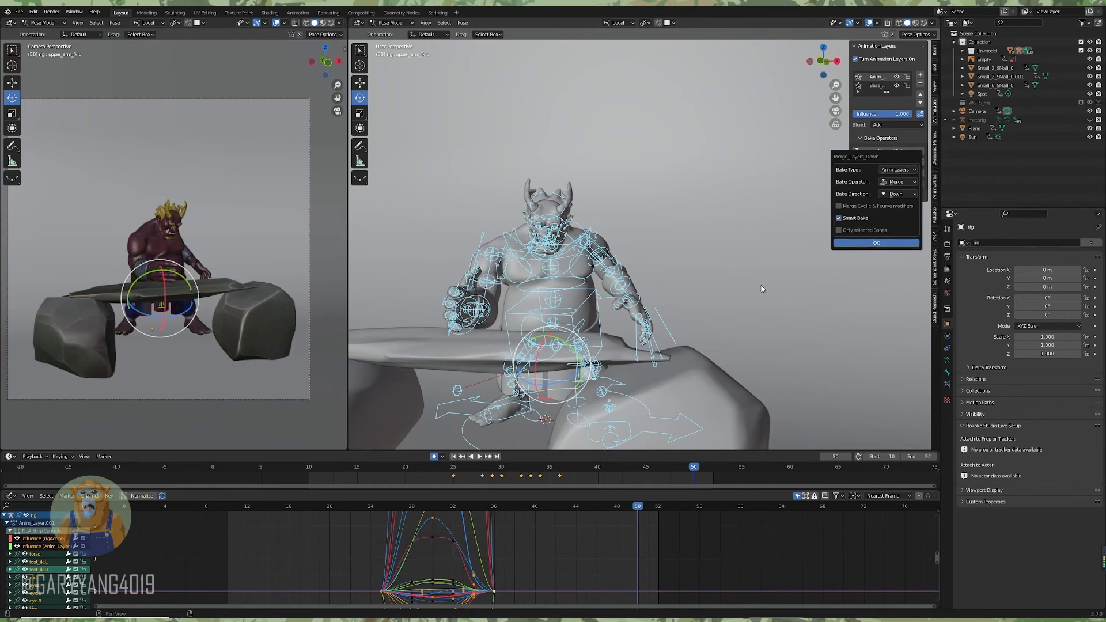
pyautogui.click(875, 242)
# Examine the torso control's curves on the merged base layer and play the merged animation back from frame 10.
pyautogui.press('space')
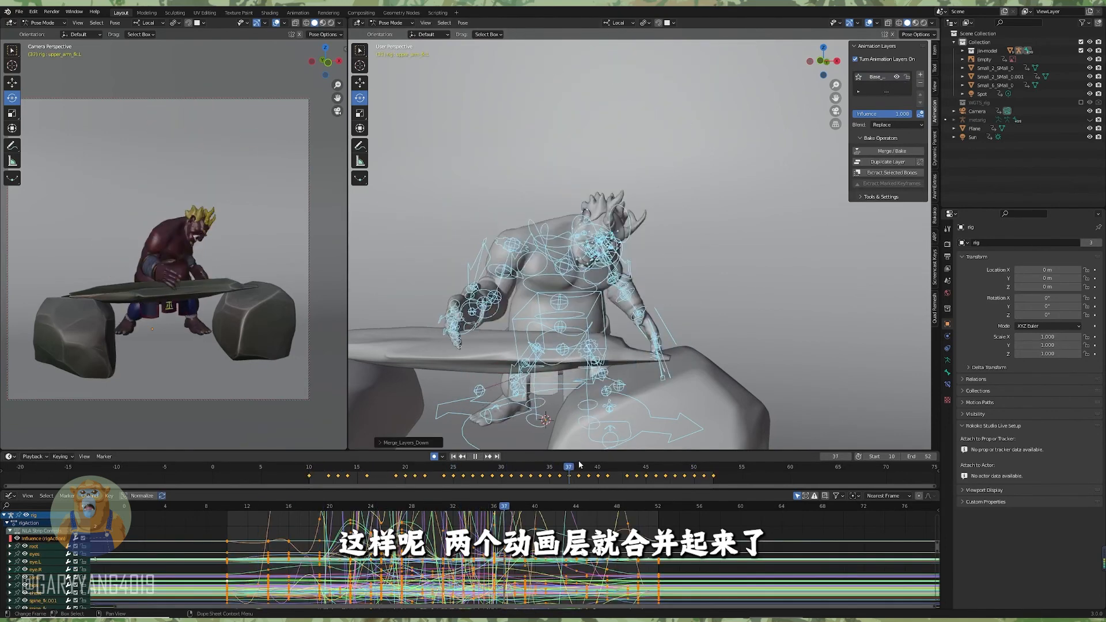
pyautogui.click(737, 110)
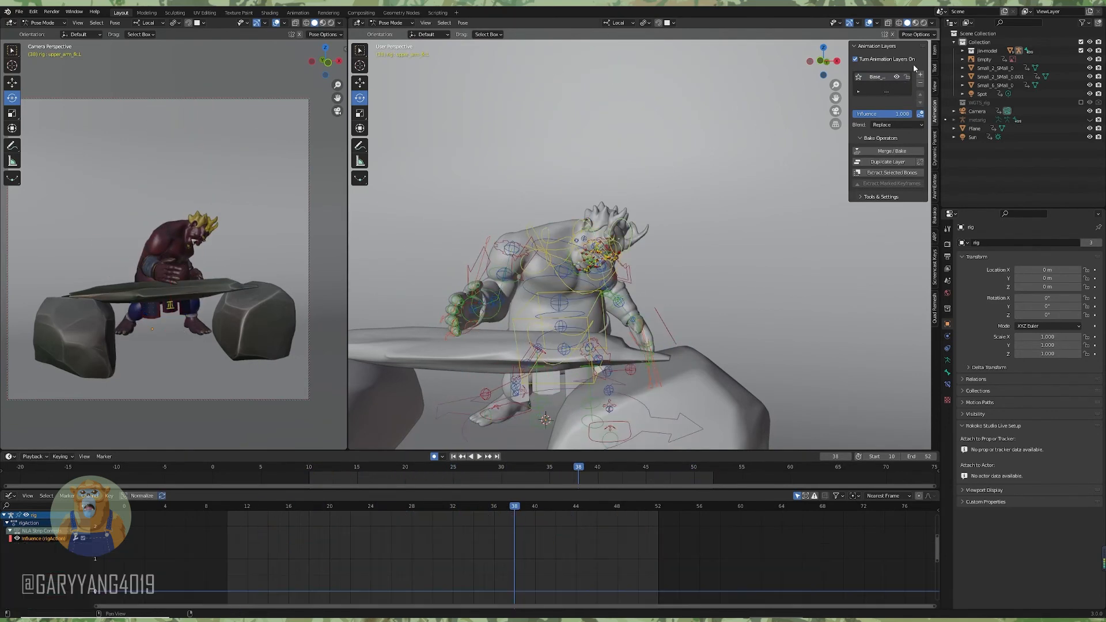
pyautogui.click(525, 307)
pyautogui.scroll(-4, 443, 542)
pyautogui.hotkey('shift', 'Left')
pyautogui.press('space')
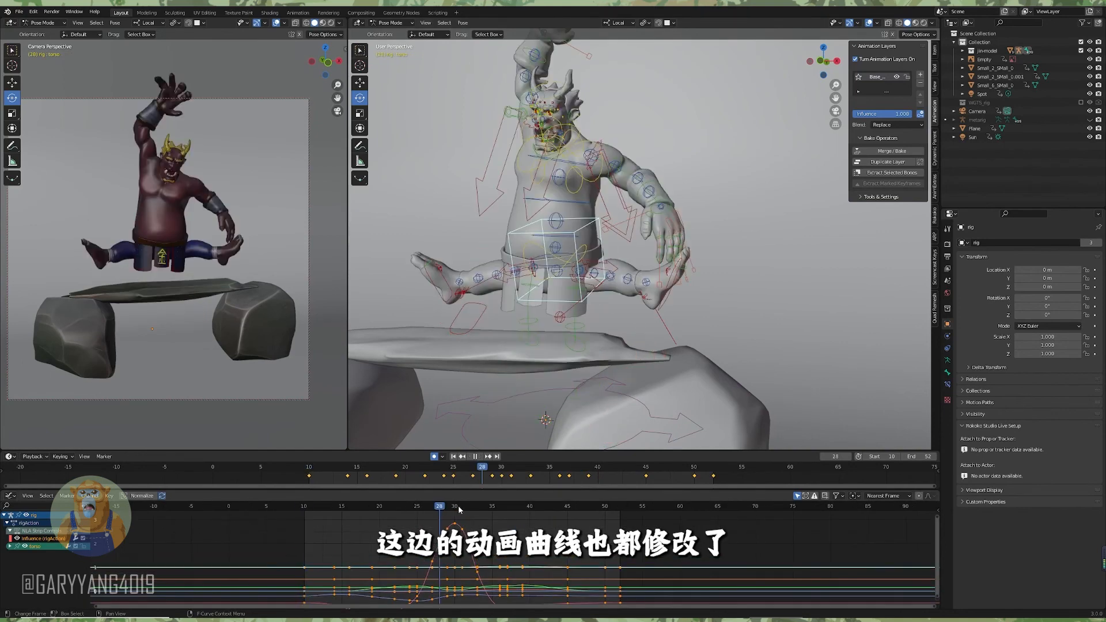
pyautogui.press('Escape')
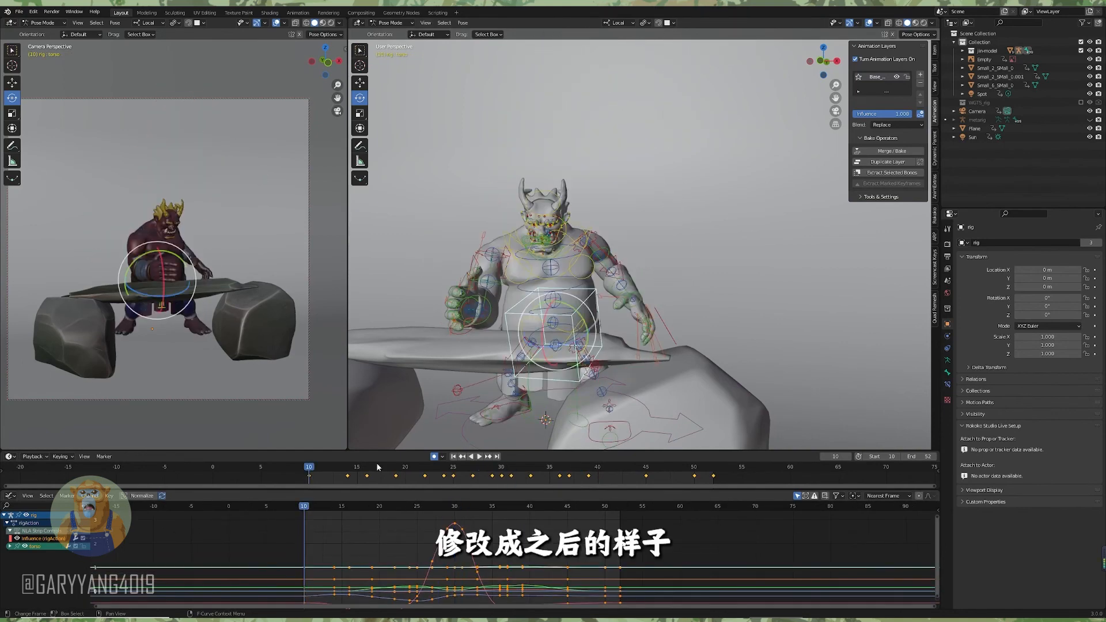
pyautogui.click(716, 318)
pyautogui.press('space')
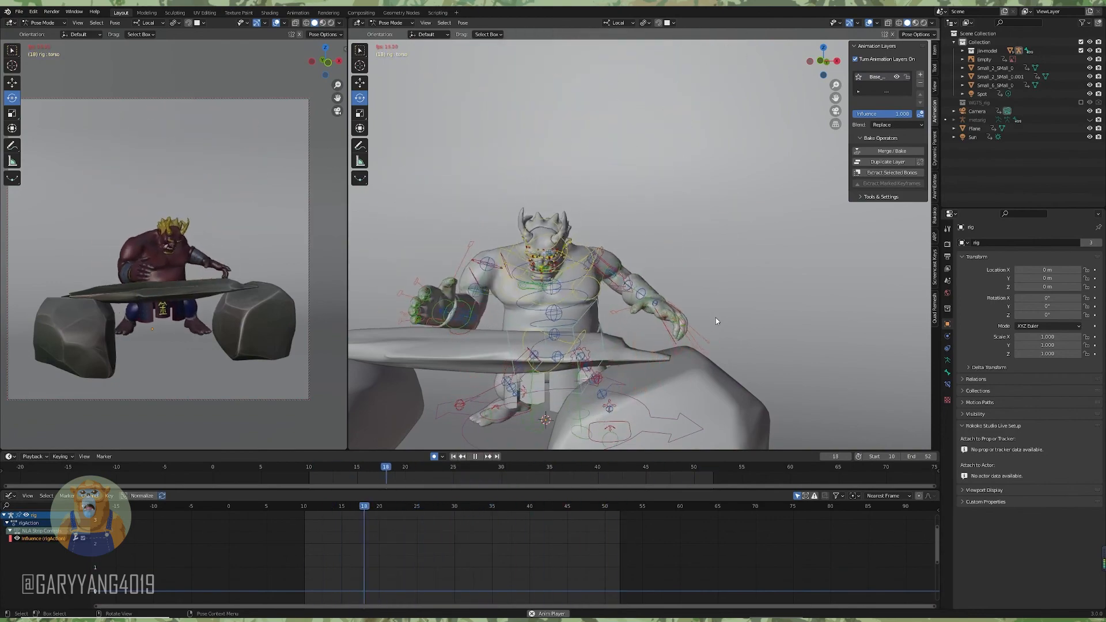
pyautogui.press('space')
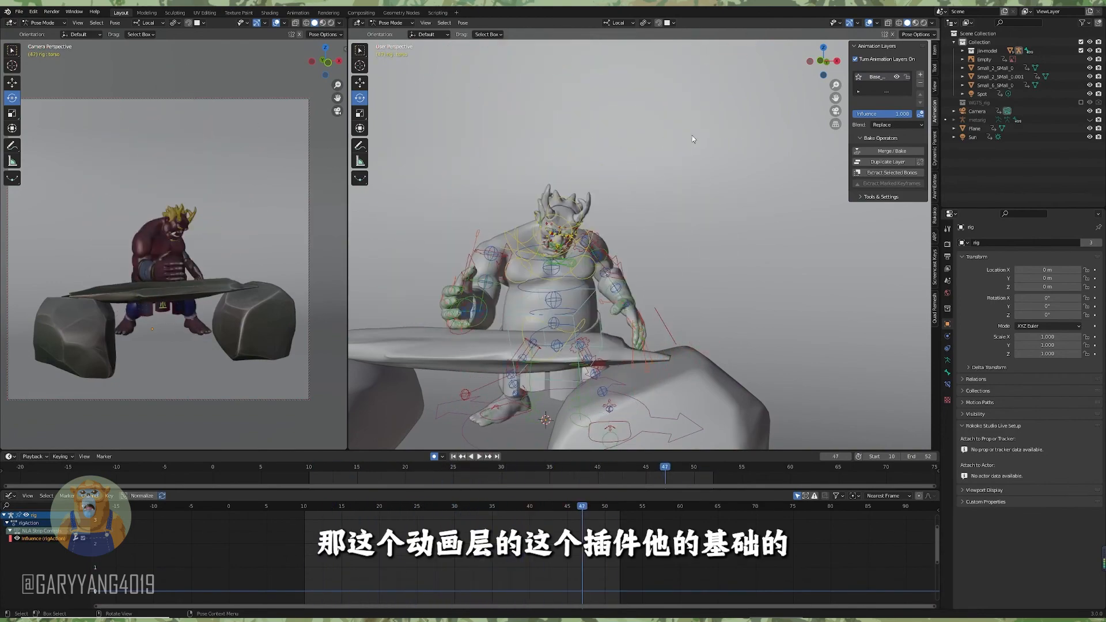